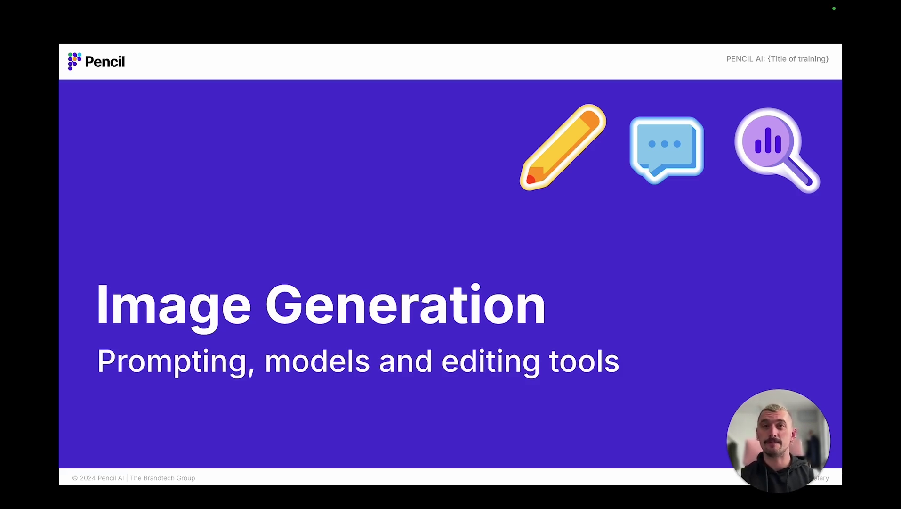
# Step: Advance the presentation to the agenda slide listing the four Image Generation topics
pyautogui.press('Right')
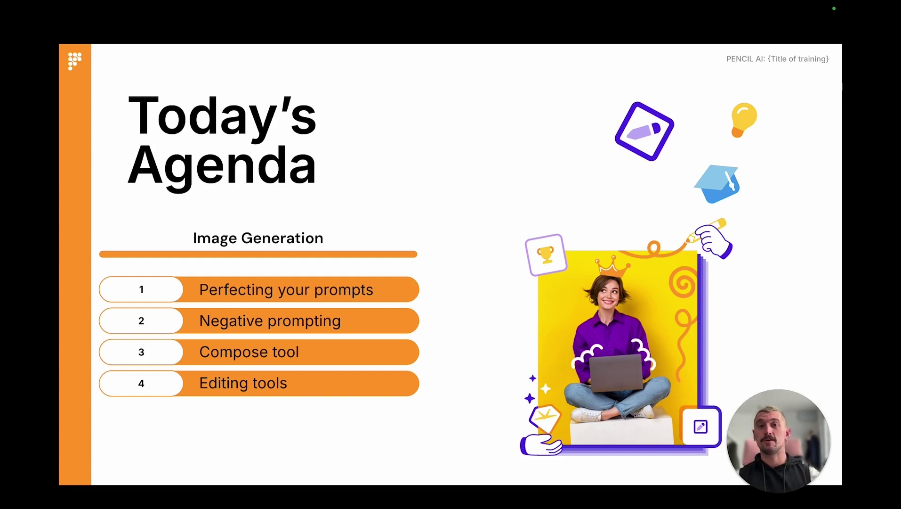
# Step: Move past the Perfect prompting slide and create a new image generation project, Project_77
pyautogui.press('Right')
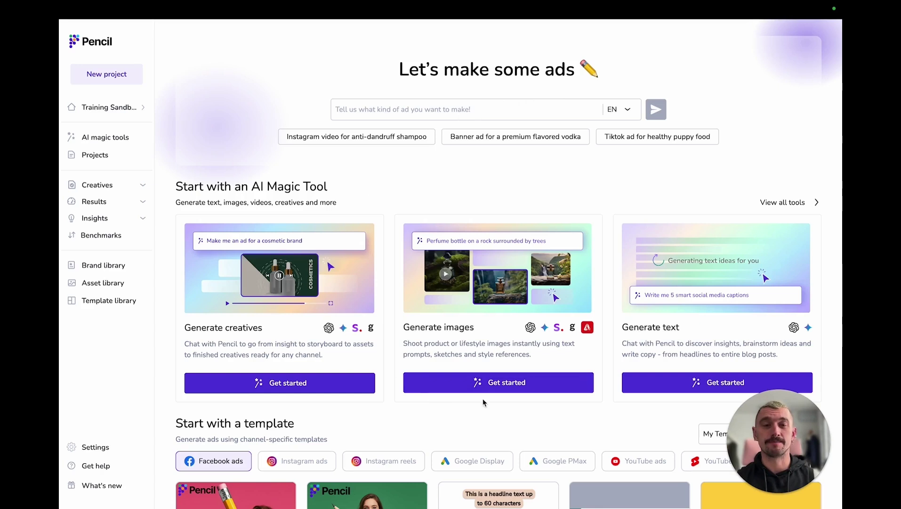
pyautogui.click(450, 388)
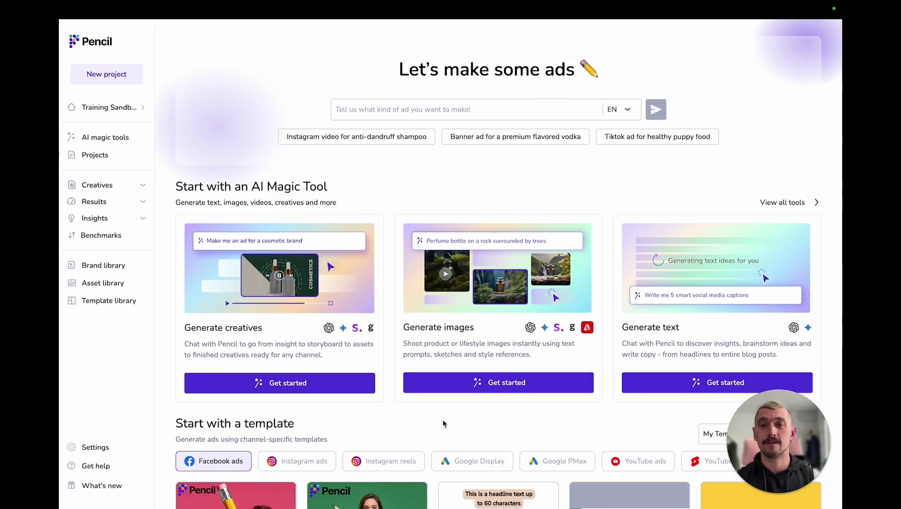
pyautogui.click(489, 387)
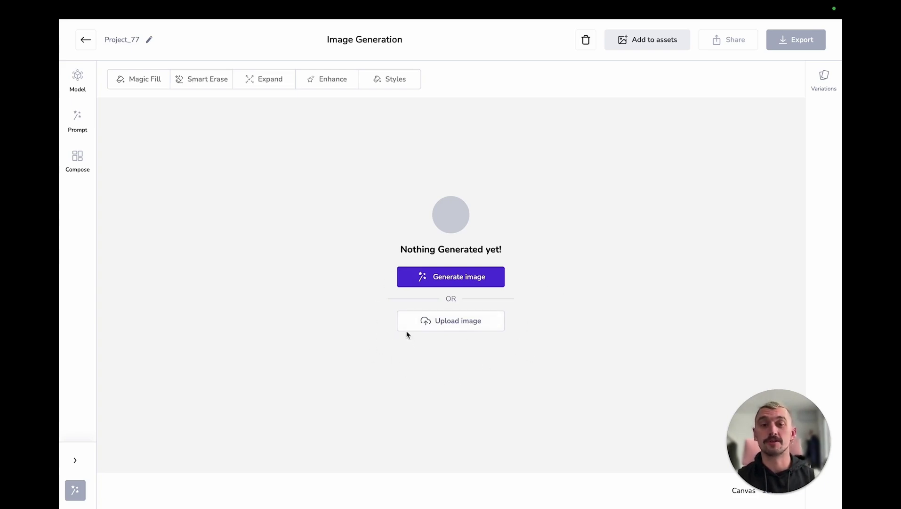
# Step: Switch the image model to DALL-E 3 and return to the empty prompt fields
pyautogui.click(466, 278)
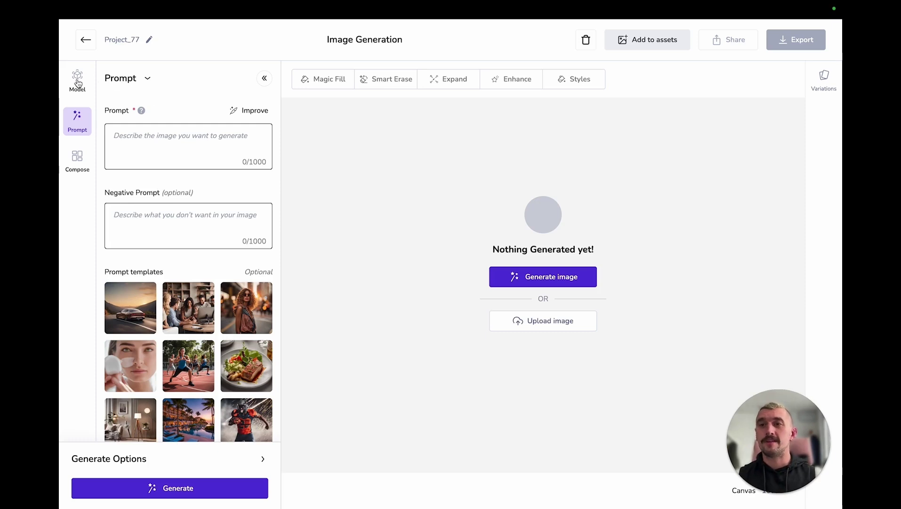
pyautogui.click(78, 82)
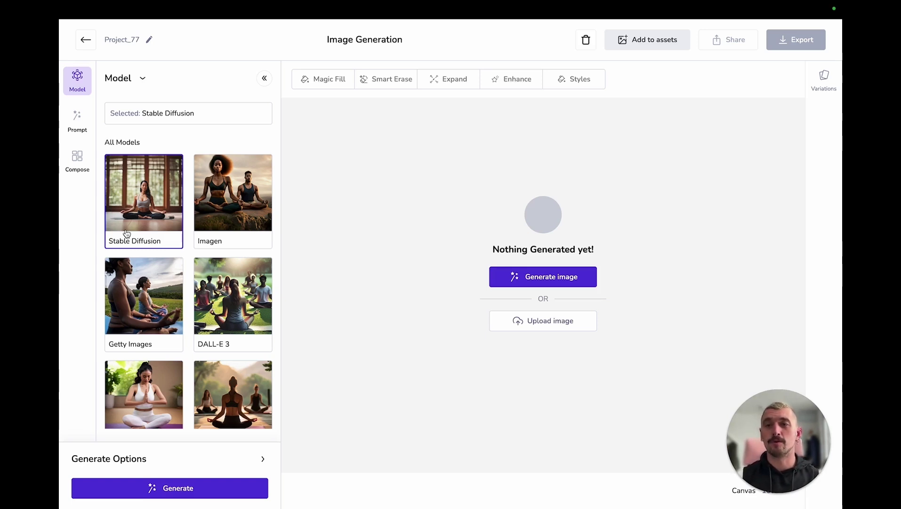
pyautogui.click(231, 316)
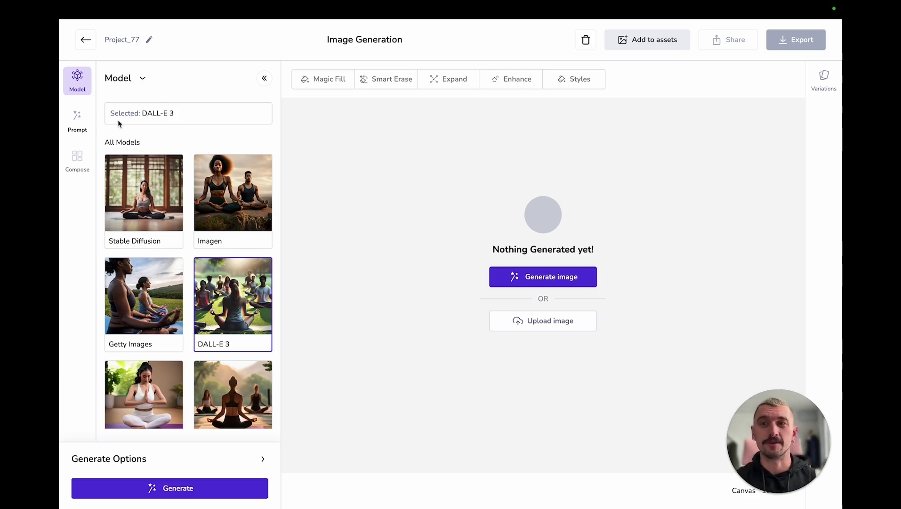
pyautogui.click(77, 123)
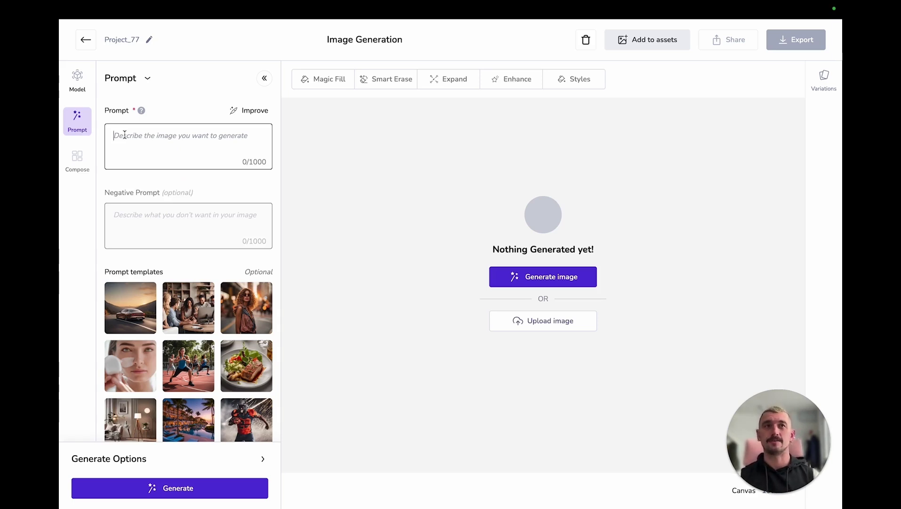
# Step: Write the prompt for an anthropomorphic tennis-playing tiger in white sportswear with a white sweatband
pyautogui.click(125, 134)
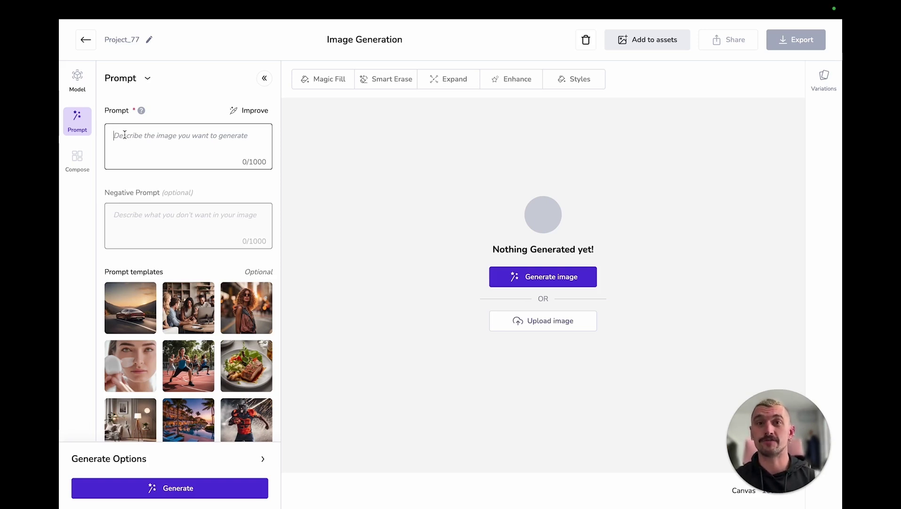
pyautogui.write('Ge')
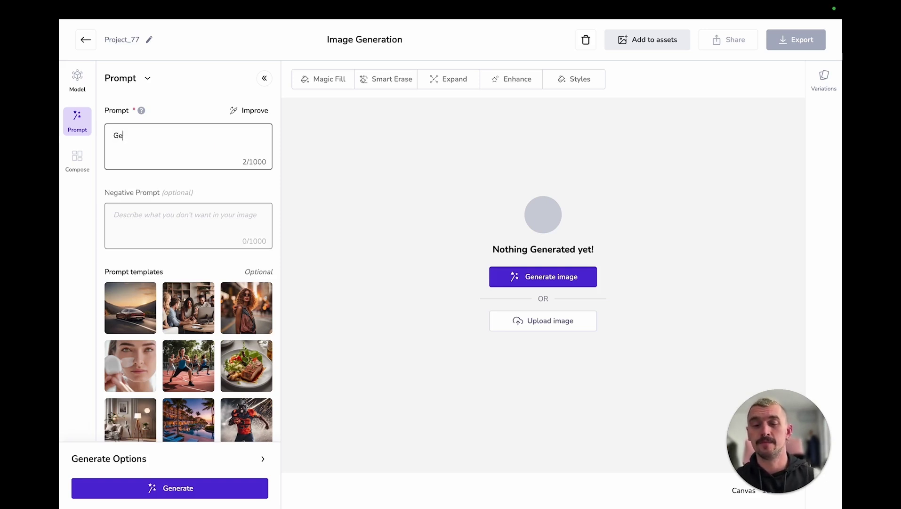
pyautogui.write('nerate an ')
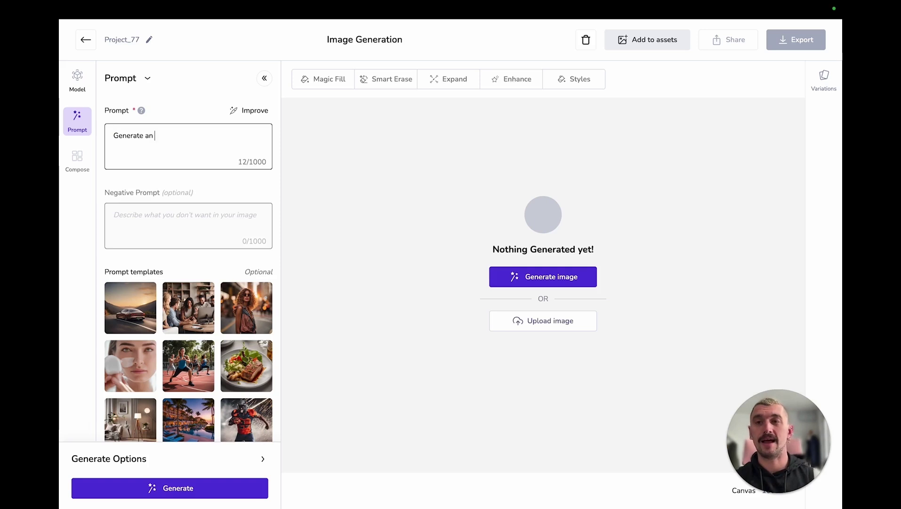
pyautogui.write('illustration of ')
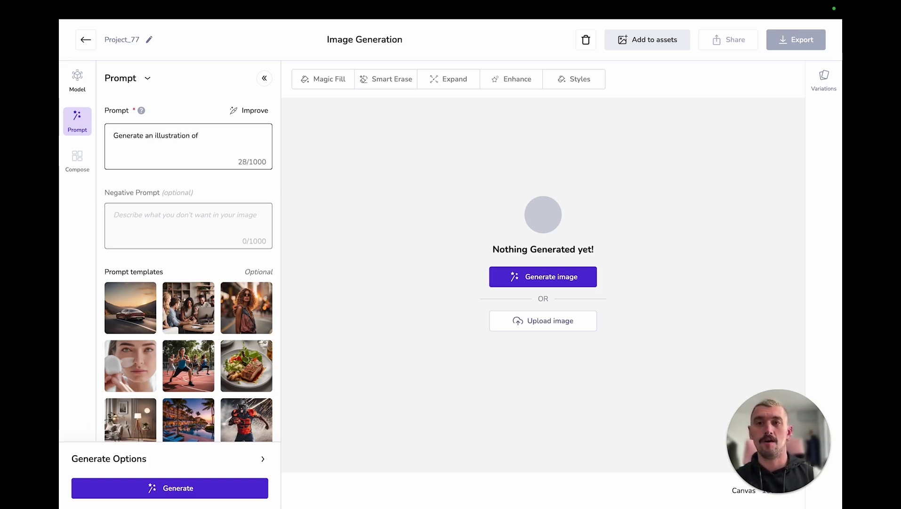
pyautogui.write('an')
pyautogui.write(' a')
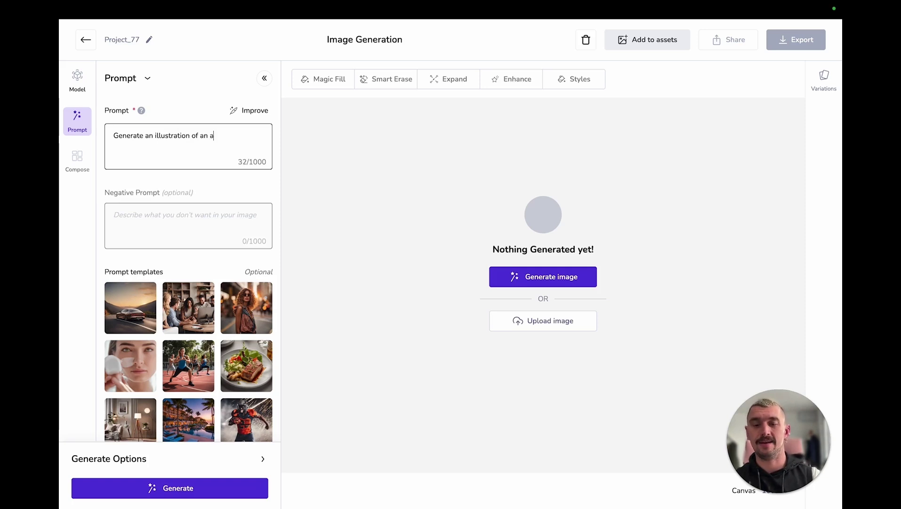
pyautogui.write('nthropo')
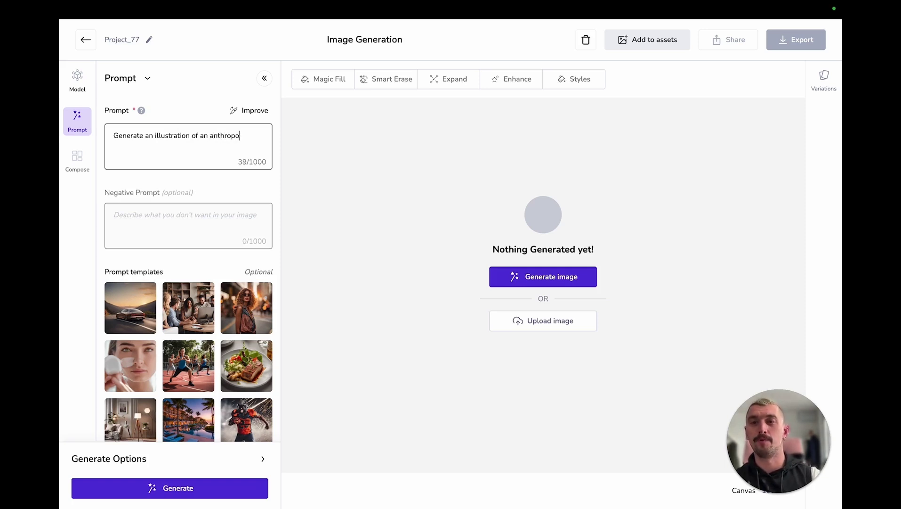
pyautogui.write('morphic ')
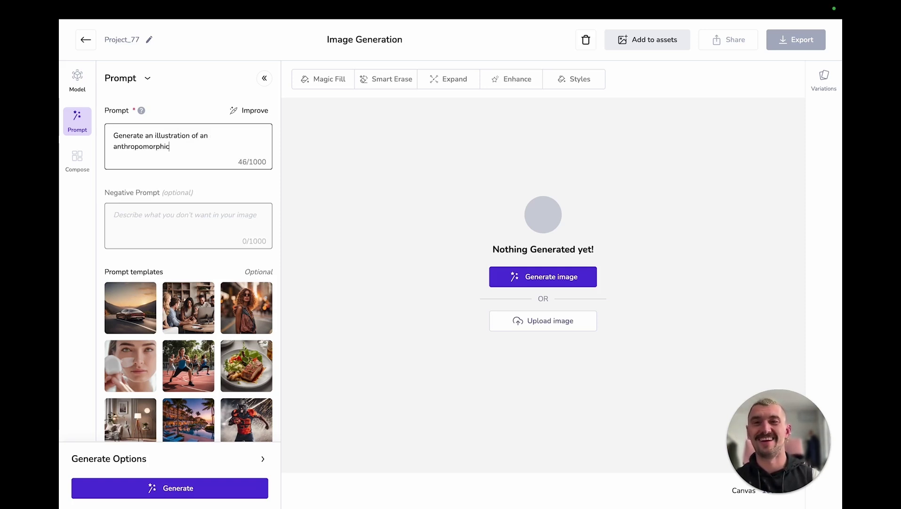
pyautogui.write('tiger')
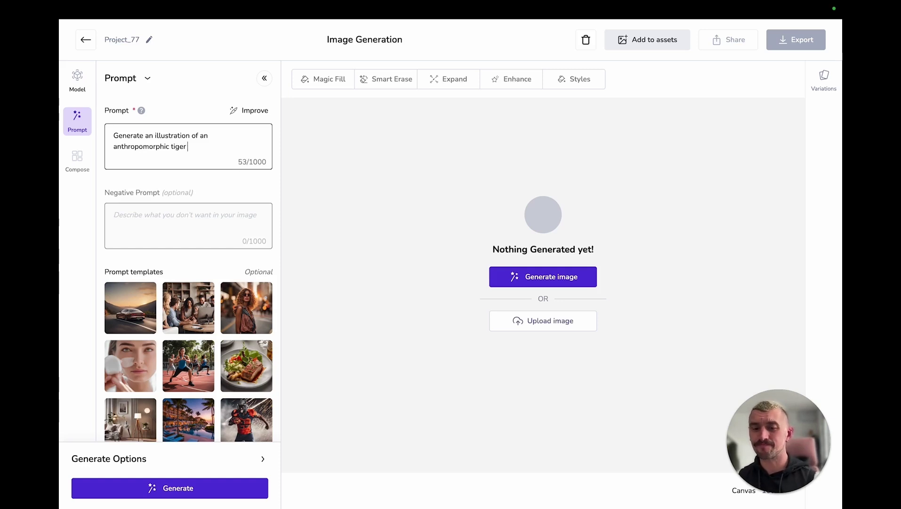
pyautogui.write('p')
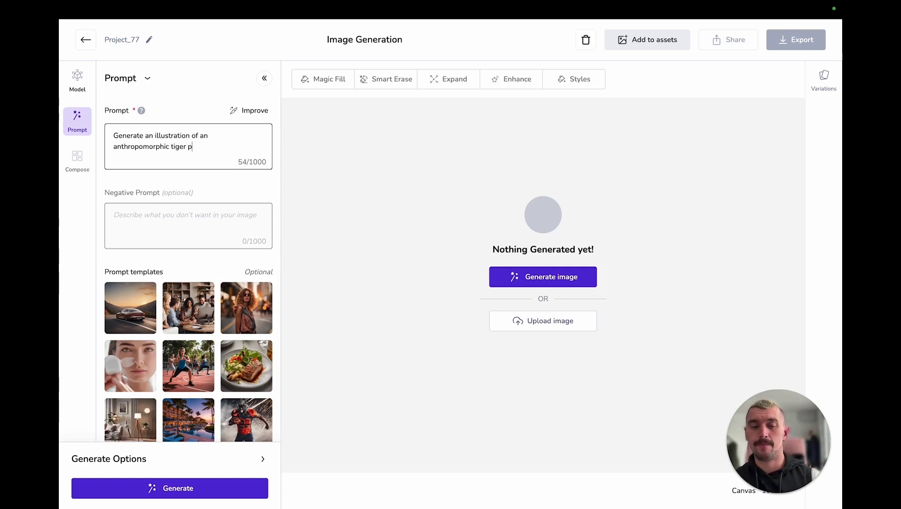
pyautogui.write('laying tennis')
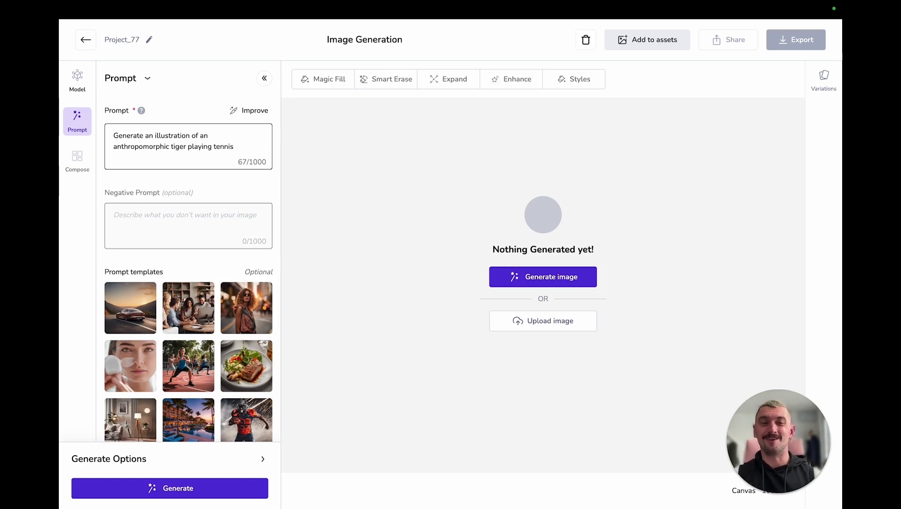
pyautogui.write('.')
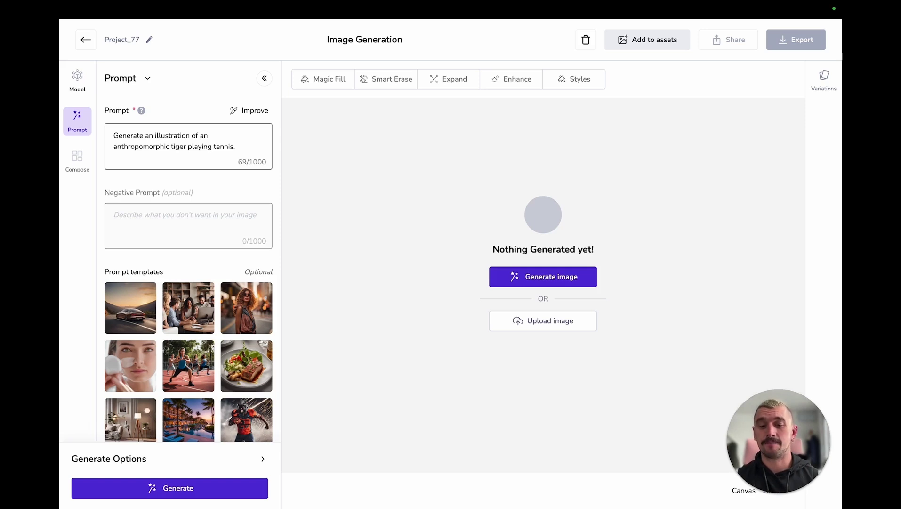
pyautogui.write('He s')
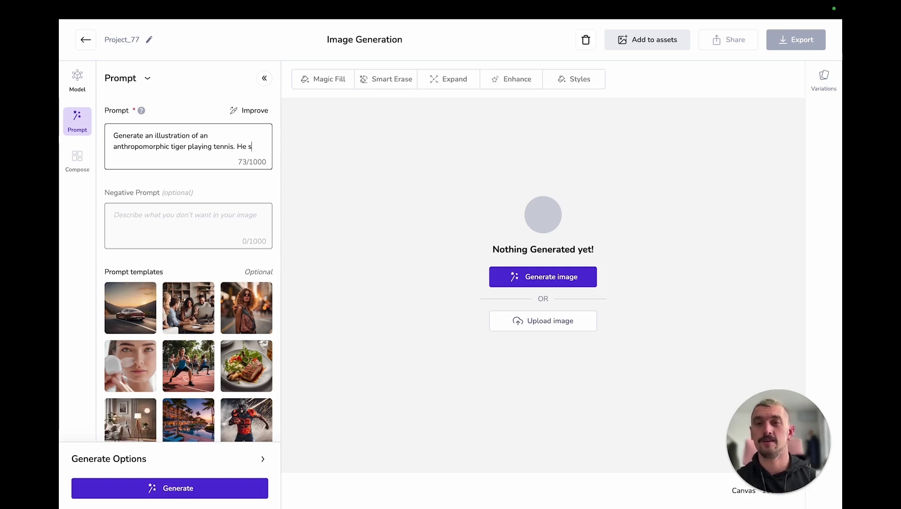
pyautogui.write('houl')
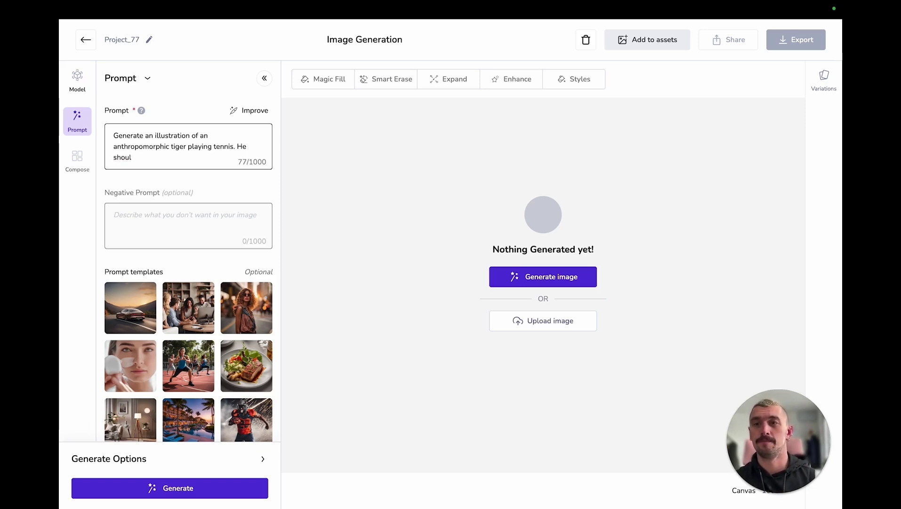
pyautogui.write('d be wear')
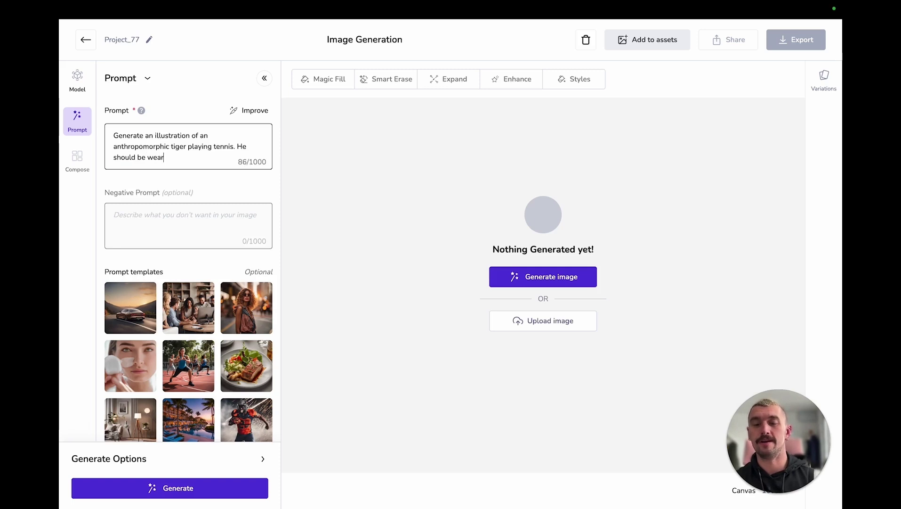
pyautogui.write('ing white s')
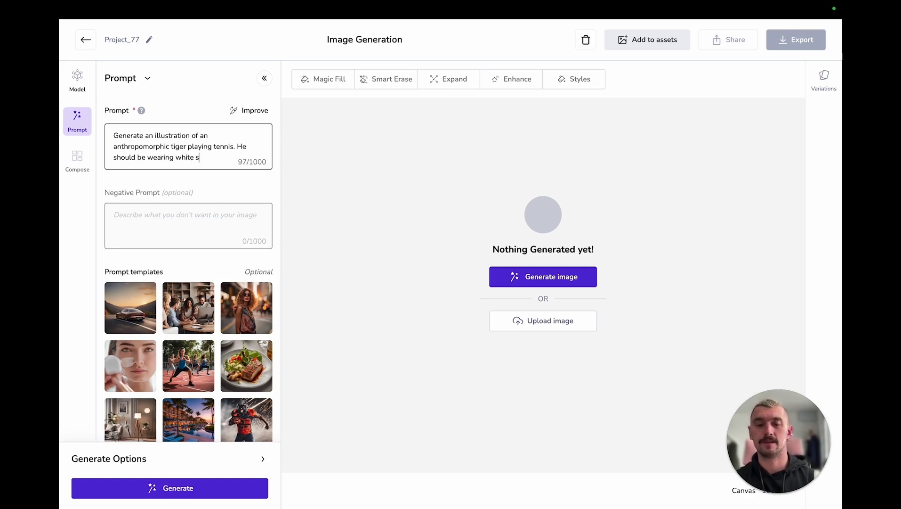
pyautogui.write('portswear')
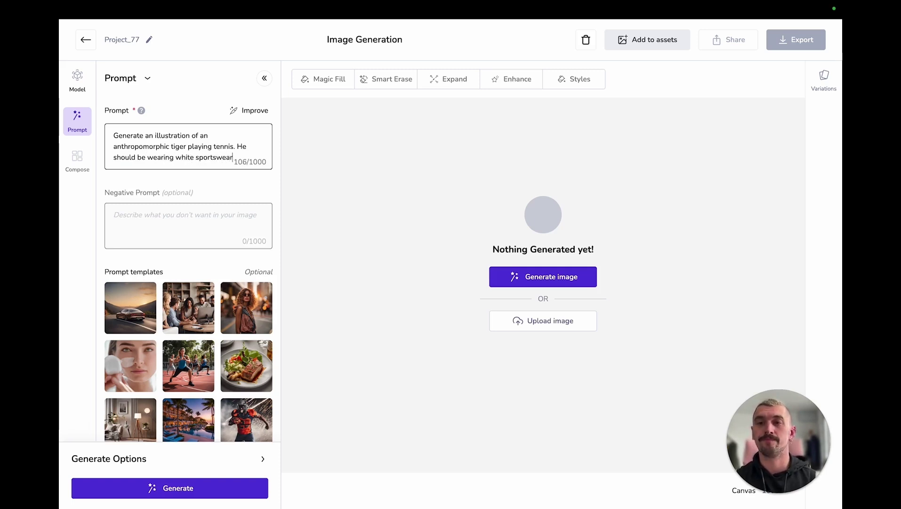
pyautogui.write(' and hav')
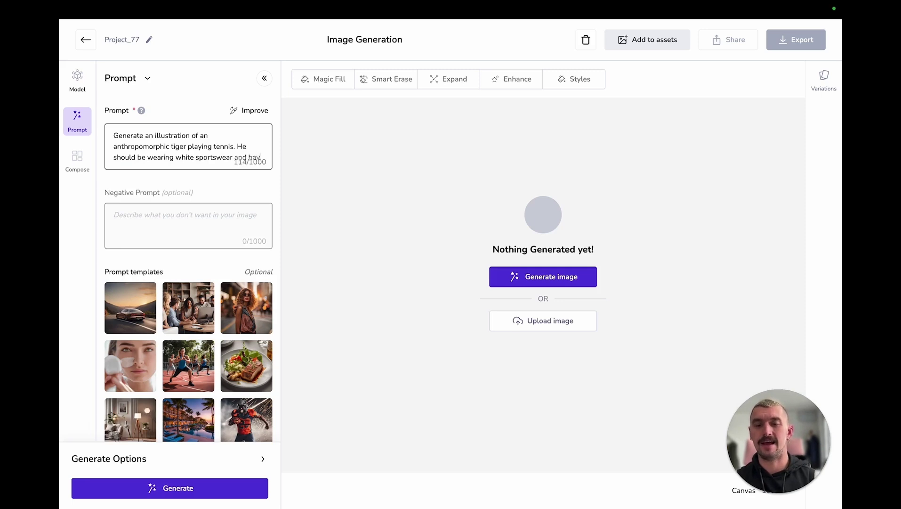
pyautogui.write('e a w')
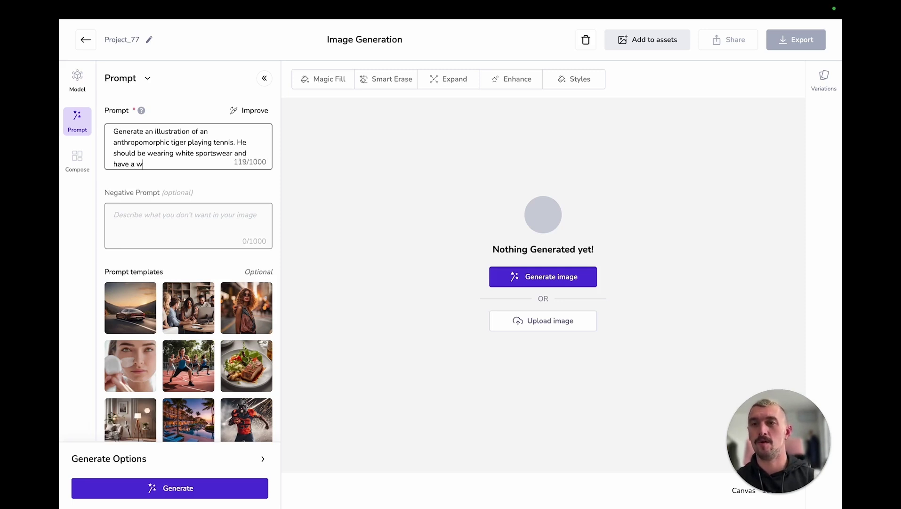
pyautogui.write('hite swe')
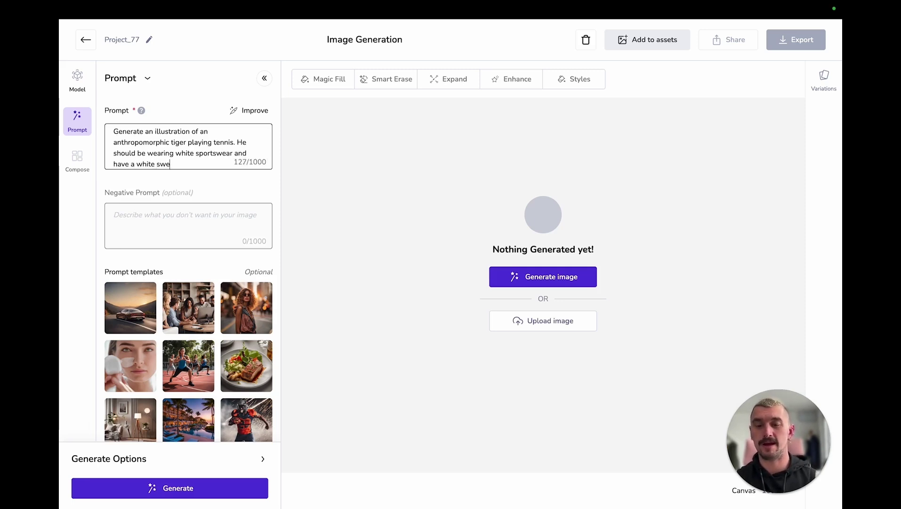
pyautogui.write('atband on hi')
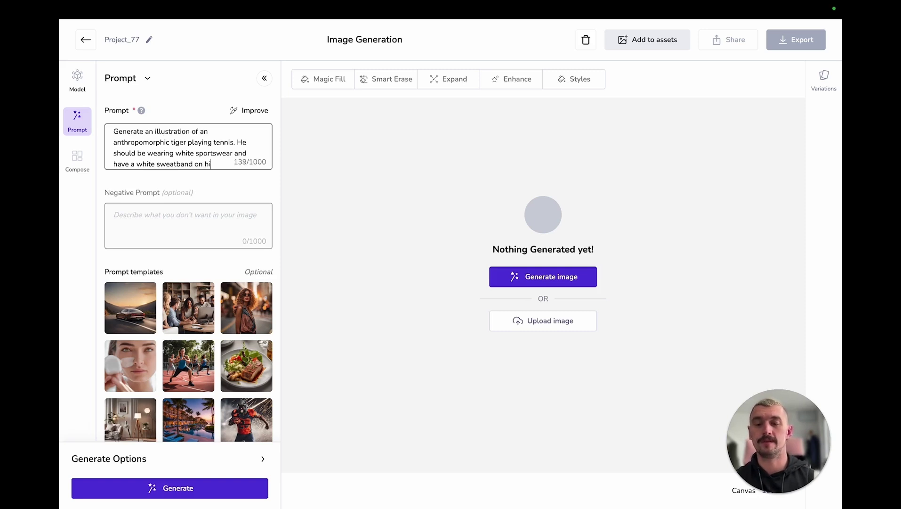
pyautogui.write('s head')
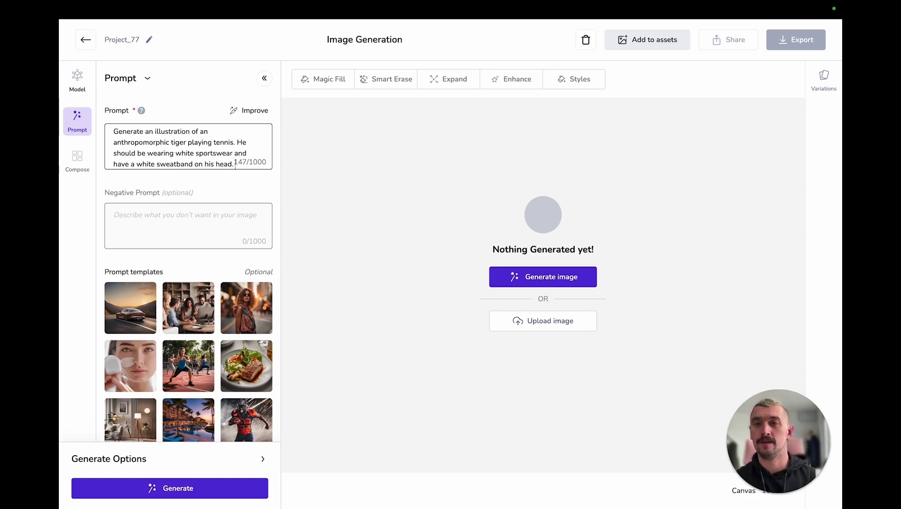
pyautogui.write('. Playing on a ')
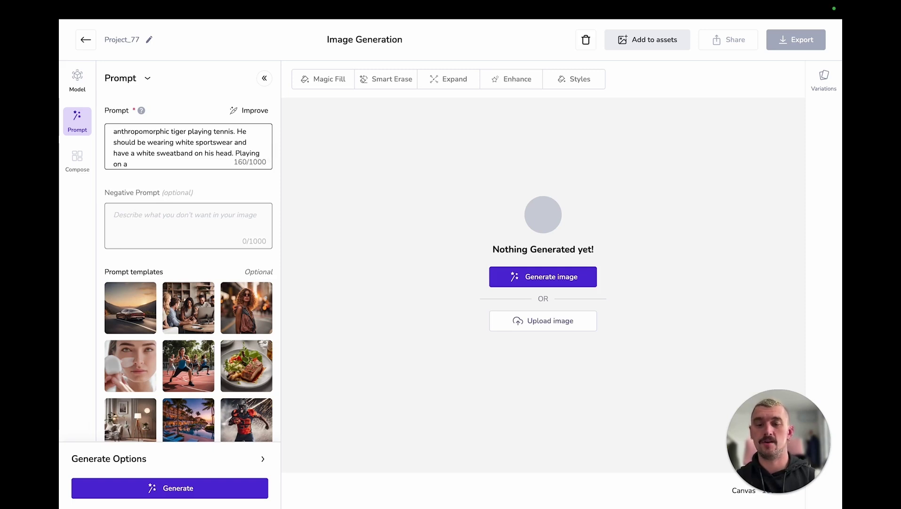
pyautogui.write('grass court surroun')
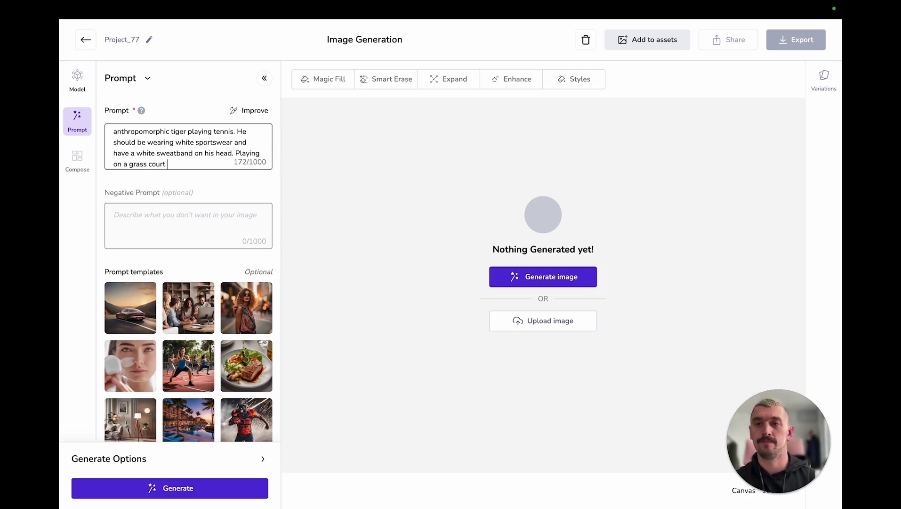
pyautogui.write('ded ')
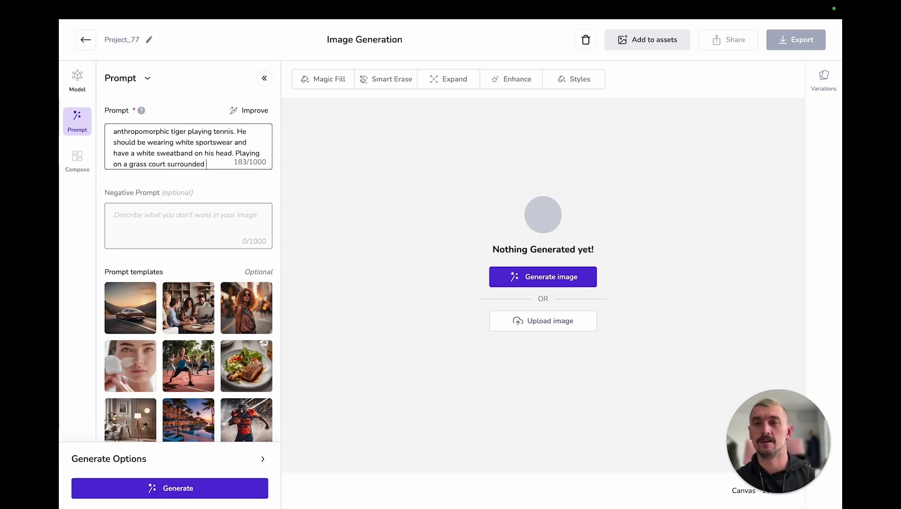
pyautogui.write('by rich ')
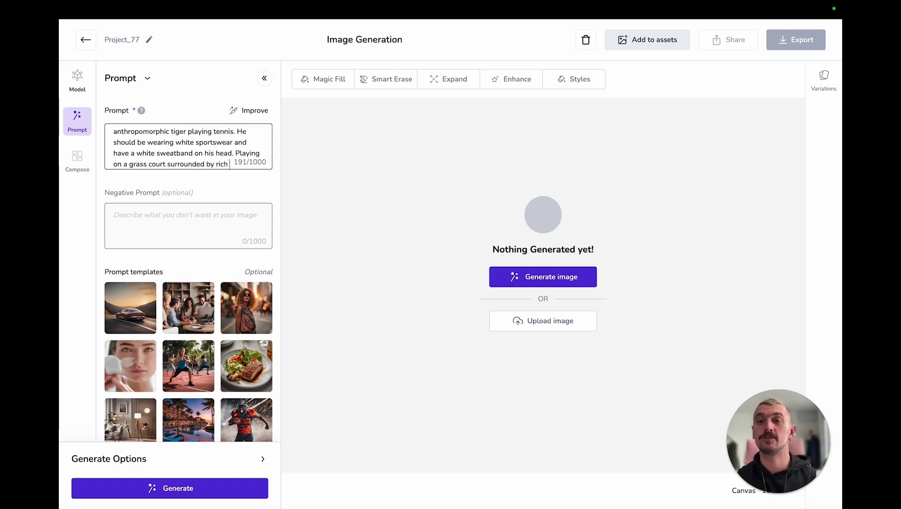
pyautogui.write('green f')
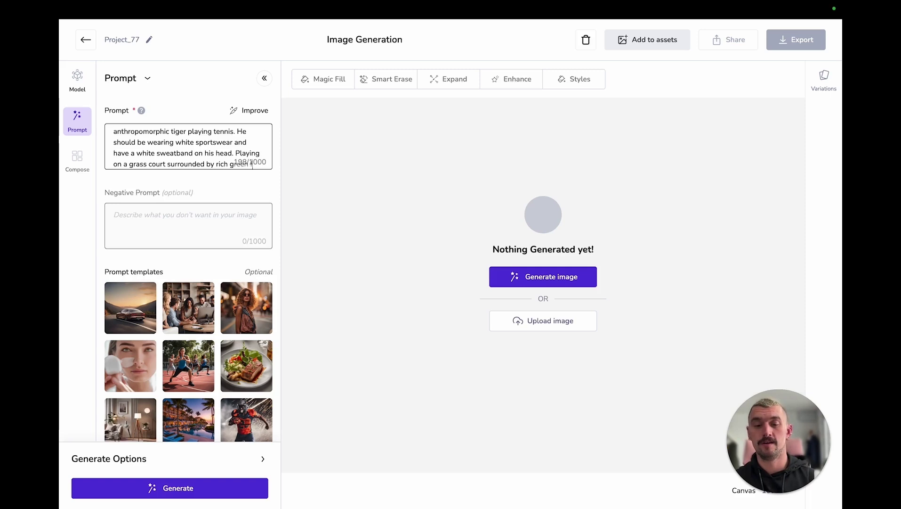
pyautogui.write('oliage.')
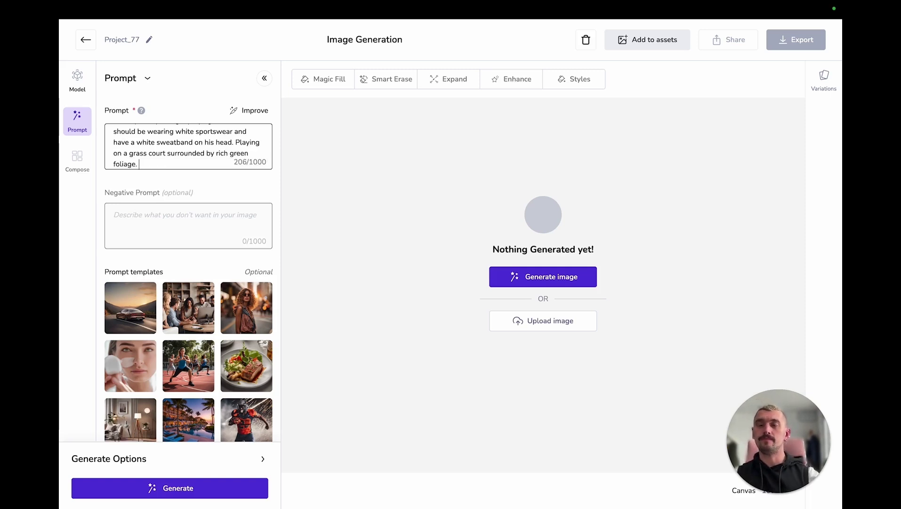
# Step: Insert 'medium shot' after 'Generate an' in the prompt
pyautogui.scroll(3, 188, 146)
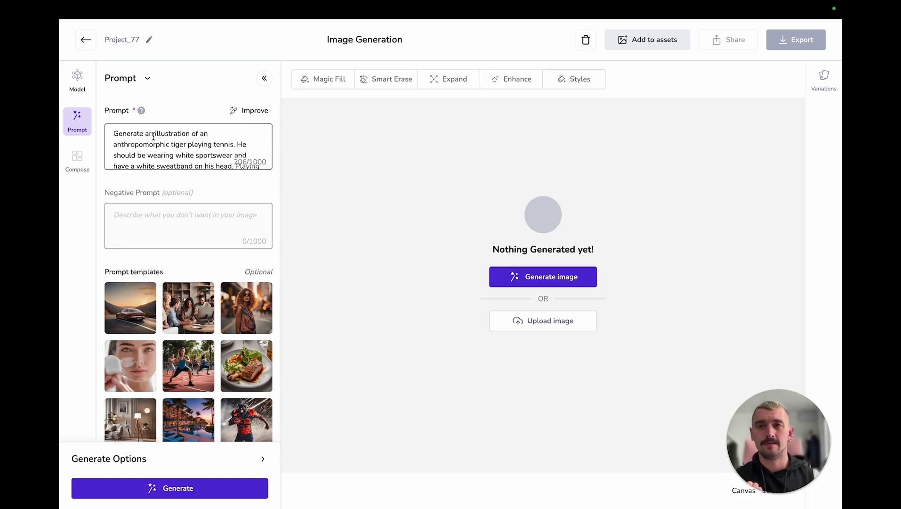
pyautogui.click(153, 134)
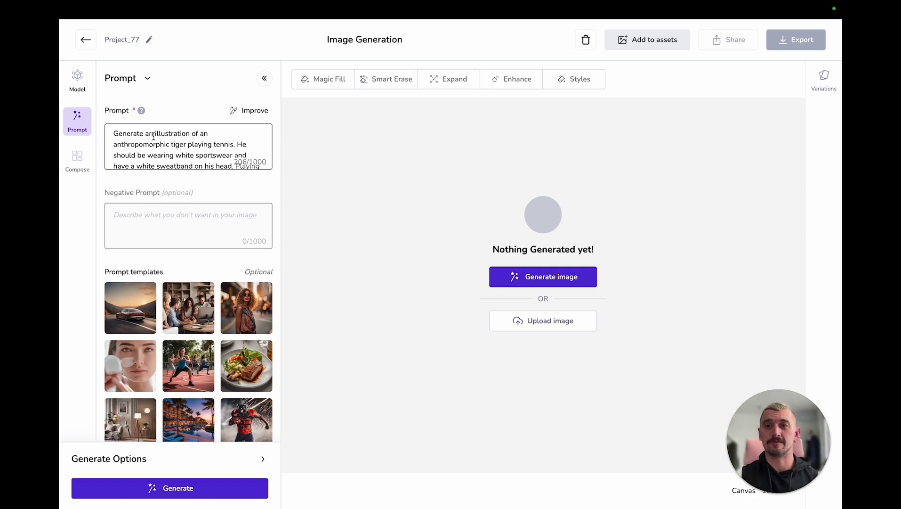
pyautogui.write('medium')
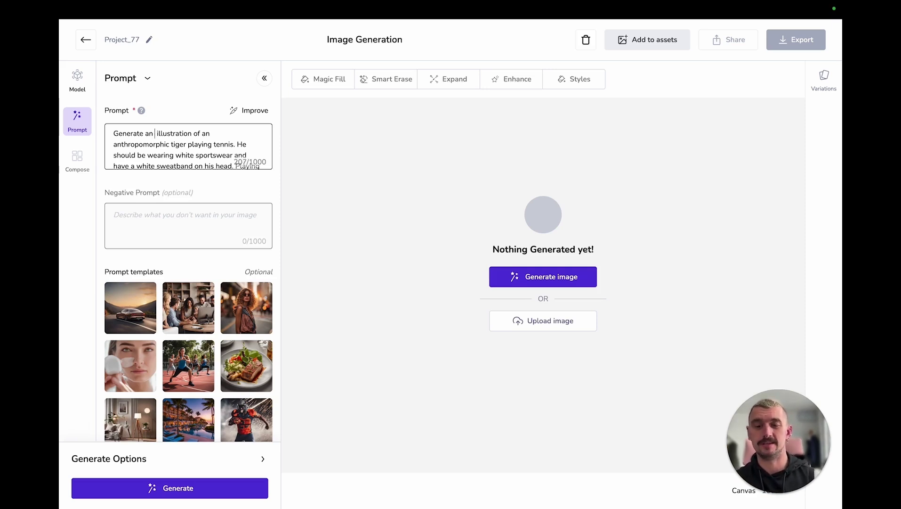
pyautogui.write(' shot')
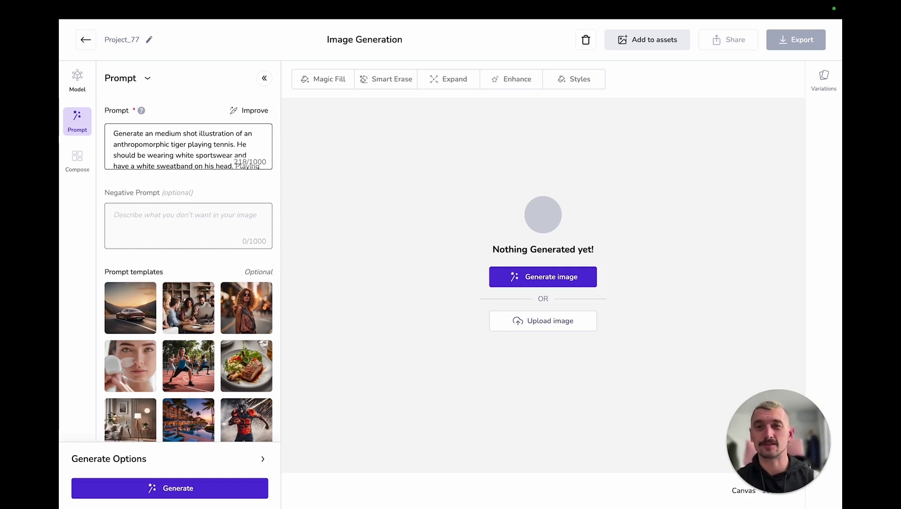
# Step: Append the setting: a private tennis club in natural, warm summer sunlight
pyautogui.scroll(-2, 154, 151)
pyautogui.click(149, 156)
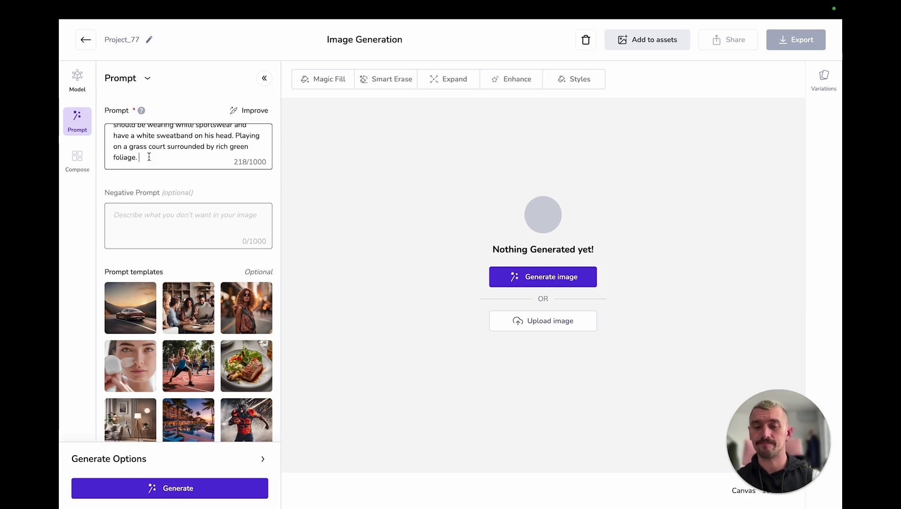
pyautogui.write('Setting ')
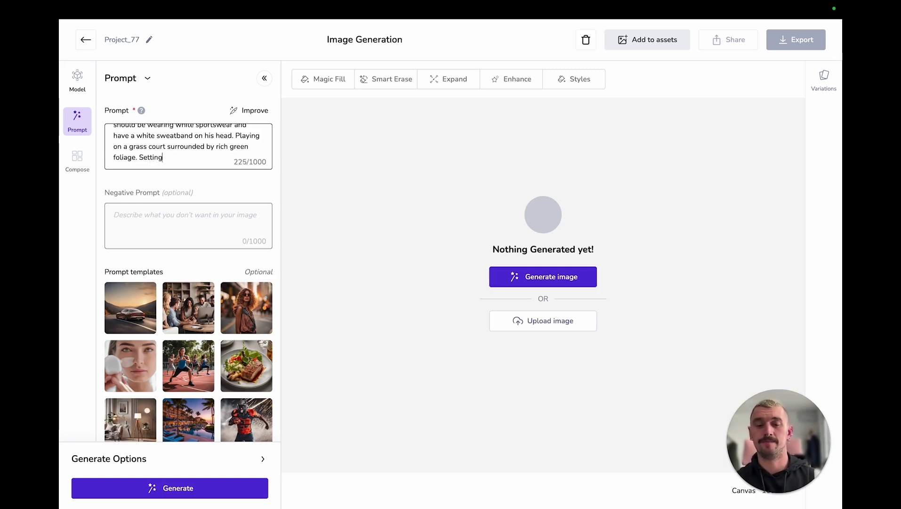
pyautogui.write('is a pr')
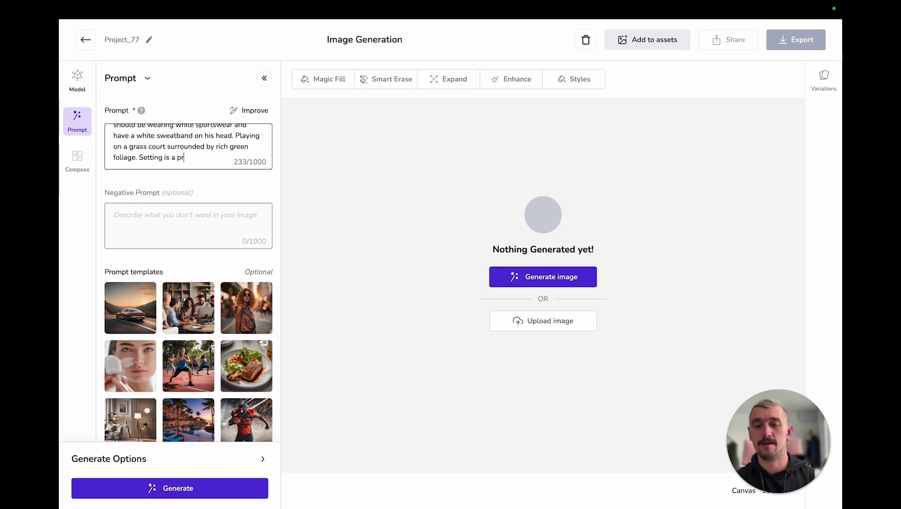
pyautogui.write('ivate tennis ')
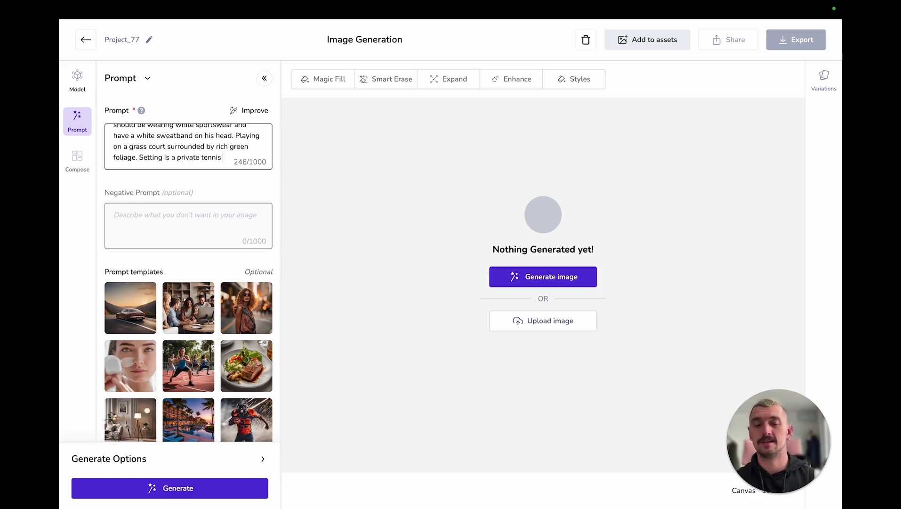
pyautogui.write('club. ')
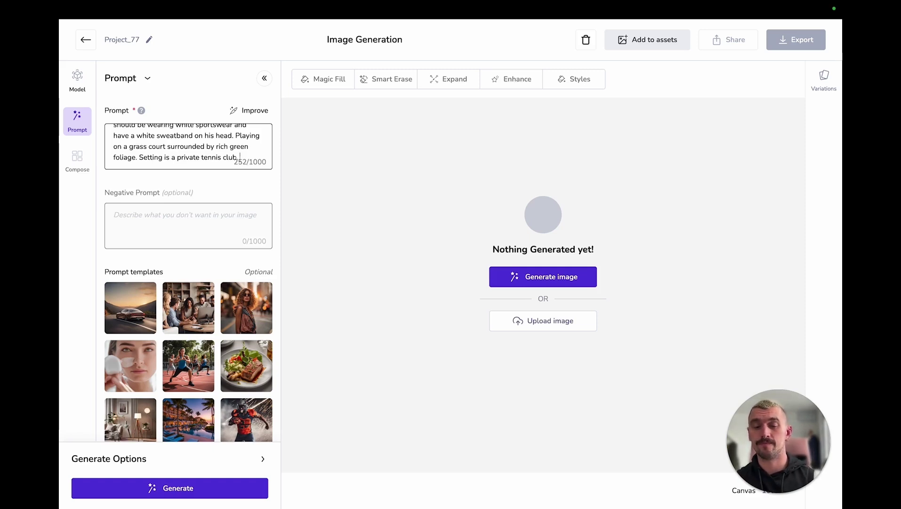
pyautogui.write('Natural ligh')
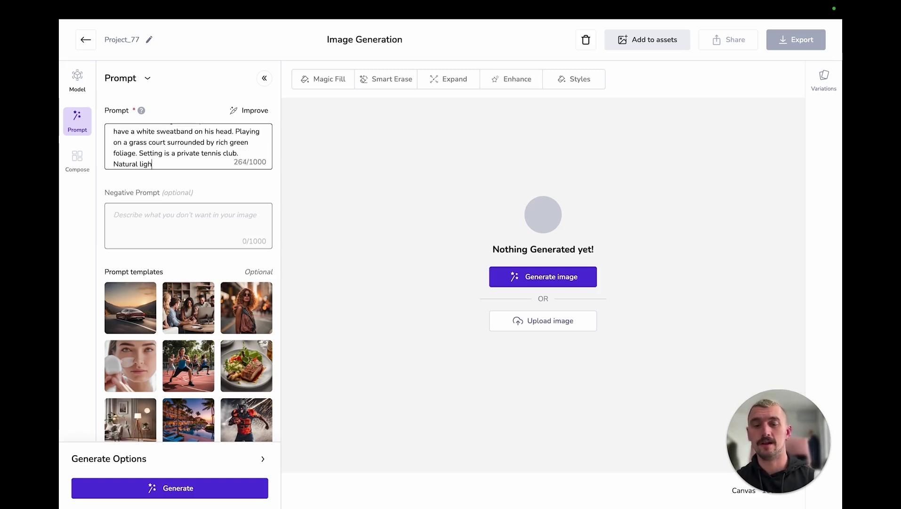
pyautogui.write('t')
pyautogui.write(', wa')
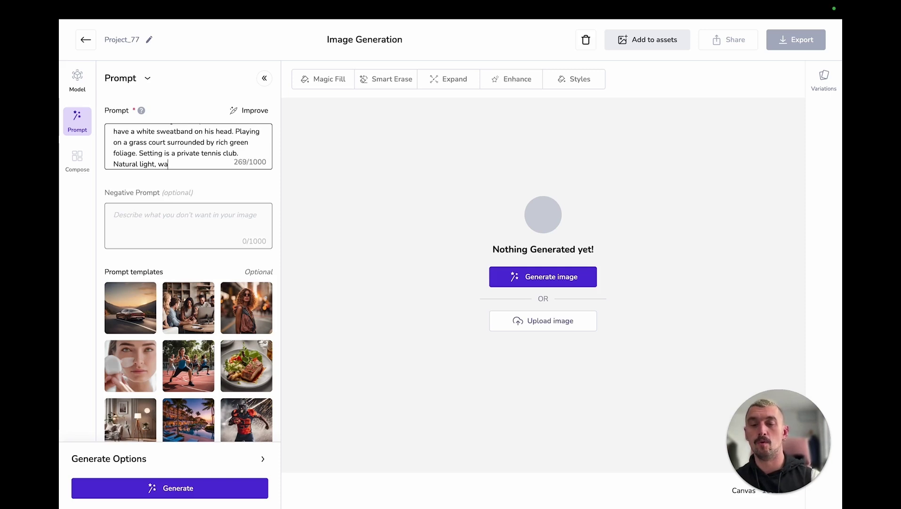
pyautogui.write('rm summer sunlight')
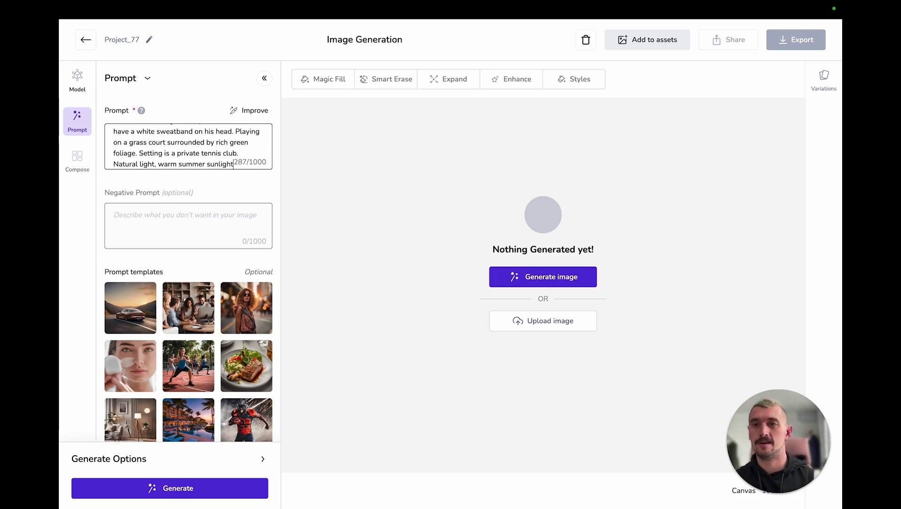
pyautogui.write(', daylight')
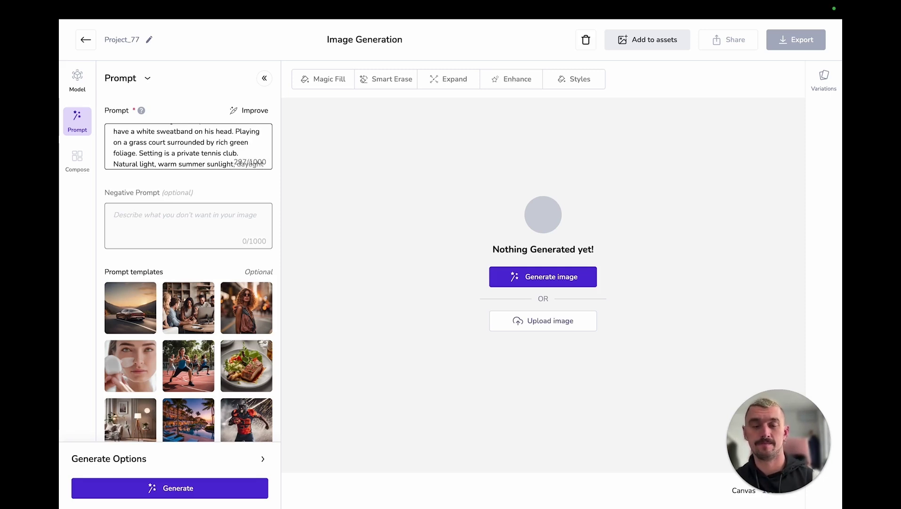
pyautogui.write('. bright.')
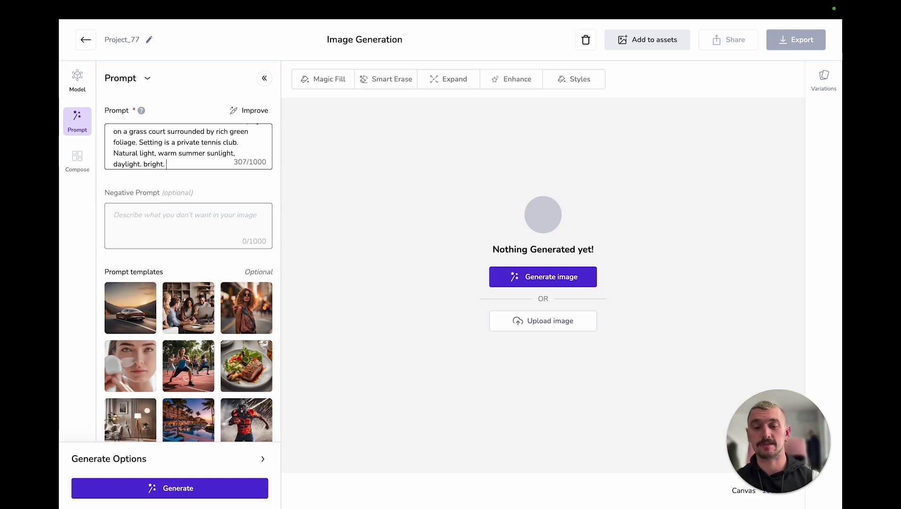
# Step: End the prompt with 'bright. Computer illustration. Digital graphic image.'
pyautogui.write('Comput')
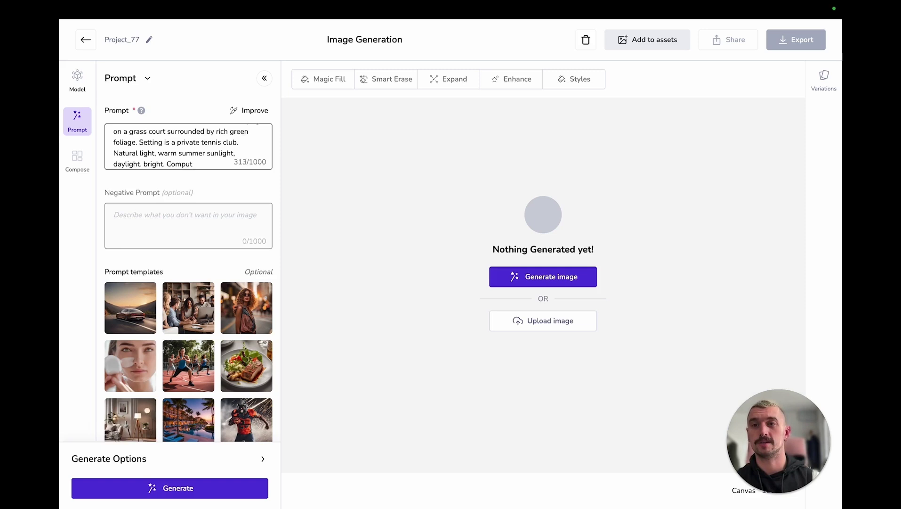
pyautogui.write('er illu')
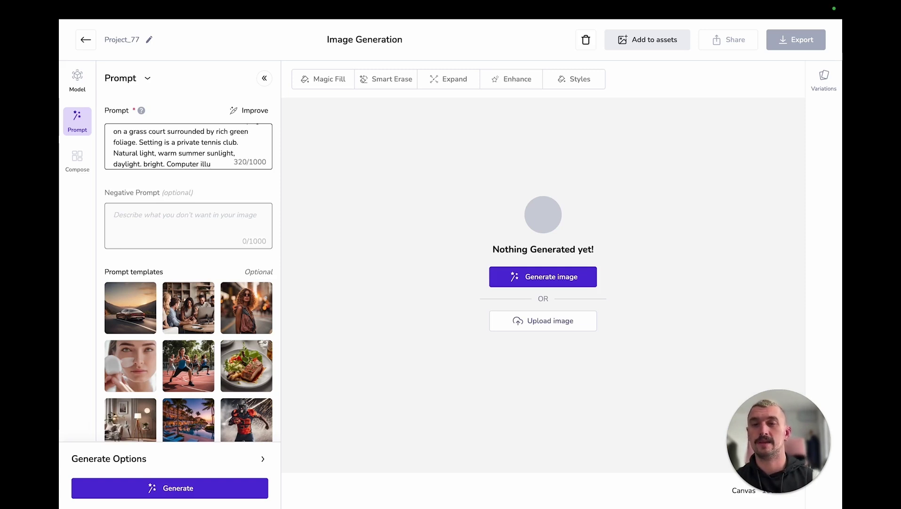
pyautogui.write('stration')
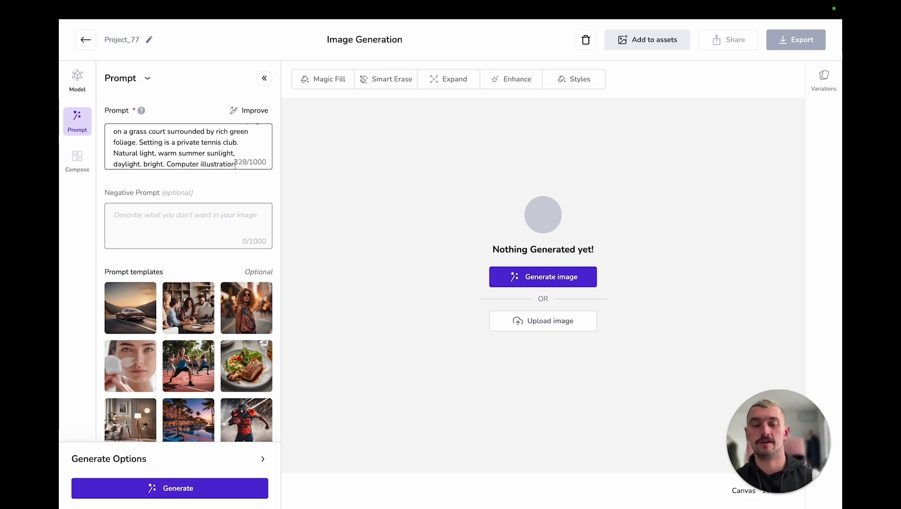
pyautogui.write('. D')
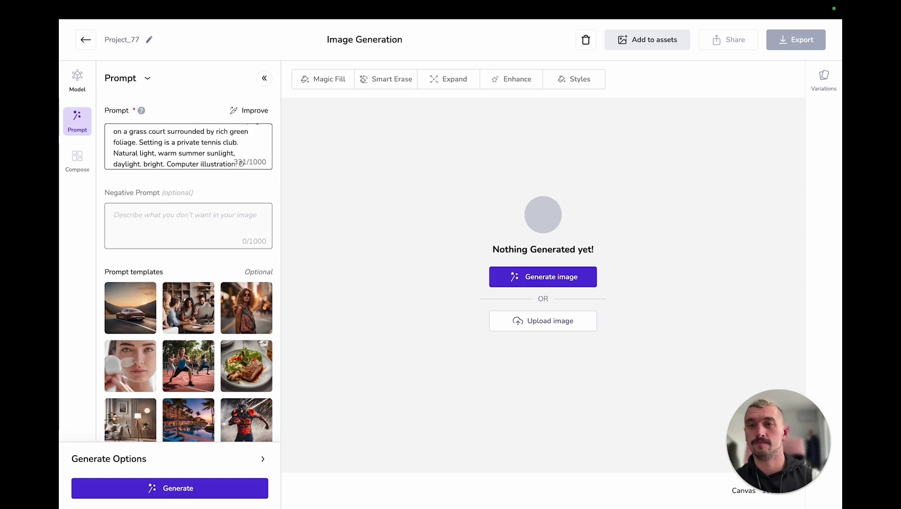
pyautogui.write('igital ')
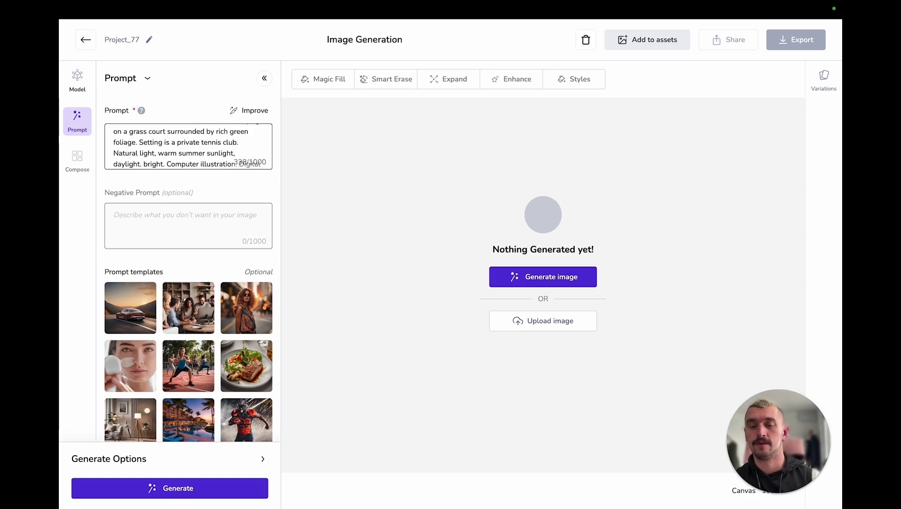
pyautogui.write('graphic ')
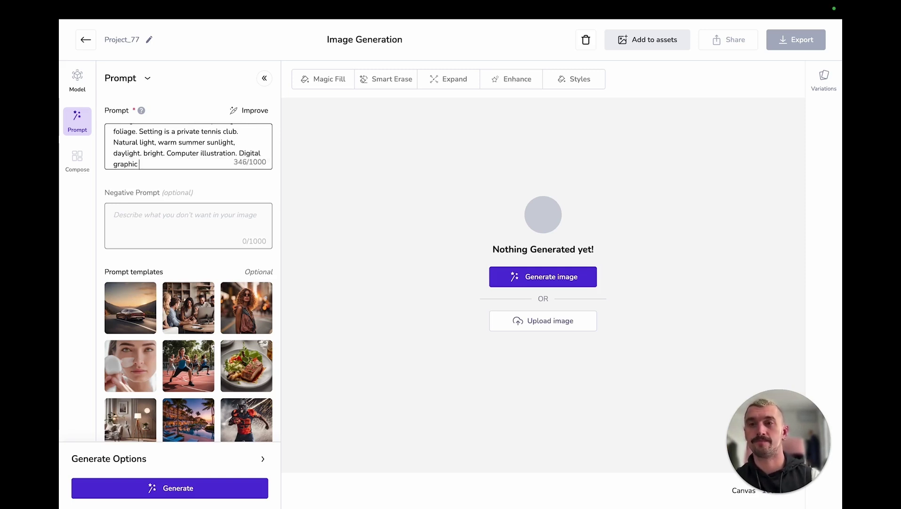
pyautogui.write('image.')
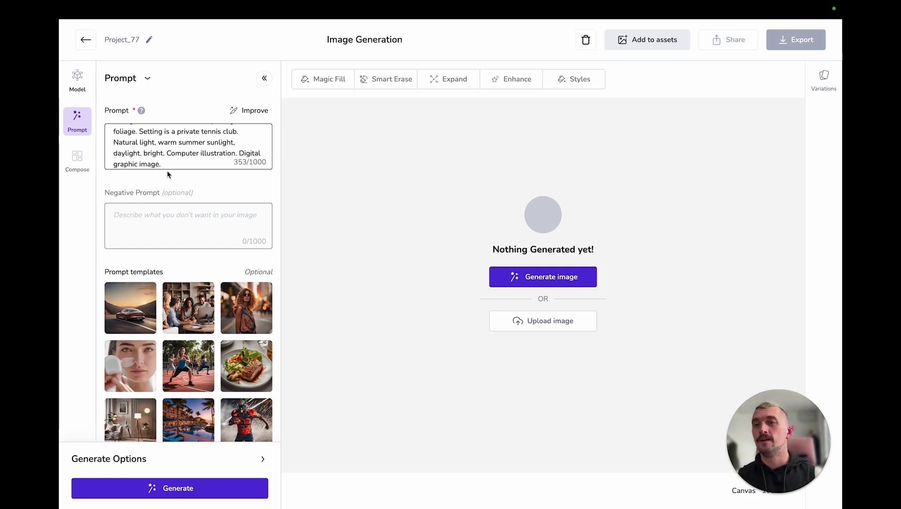
pyautogui.scroll(-1, 168, 174)
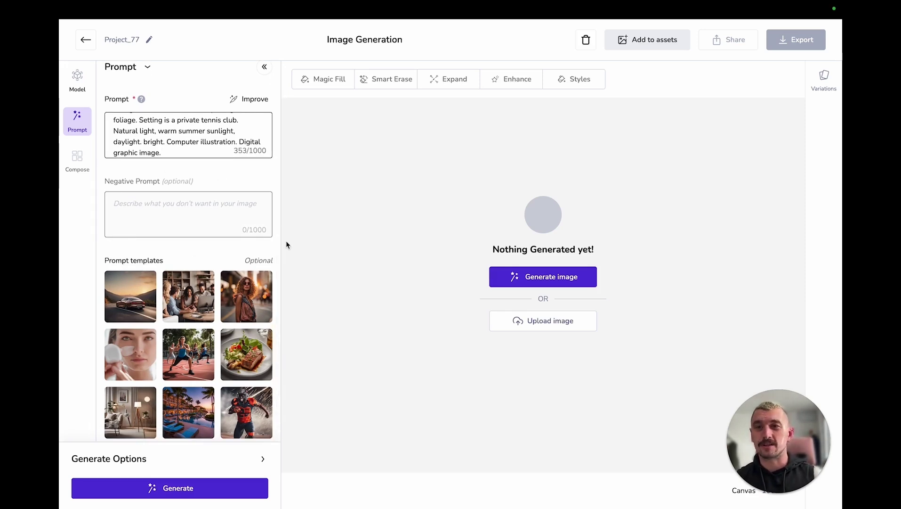
# Step: Set the generation options to 6 variations each at a 1:1, 1080 x 1080 size
pyautogui.click(264, 460)
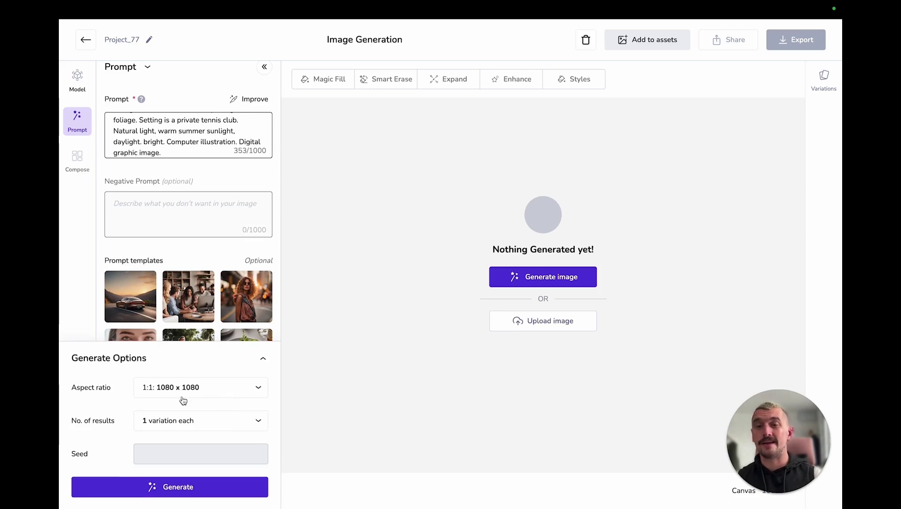
pyautogui.click(222, 391)
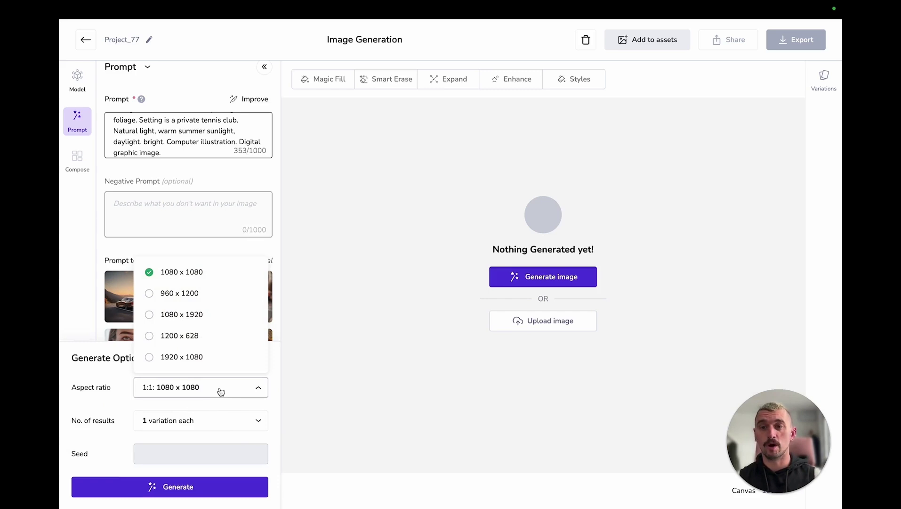
pyautogui.click(221, 391)
pyautogui.click(217, 424)
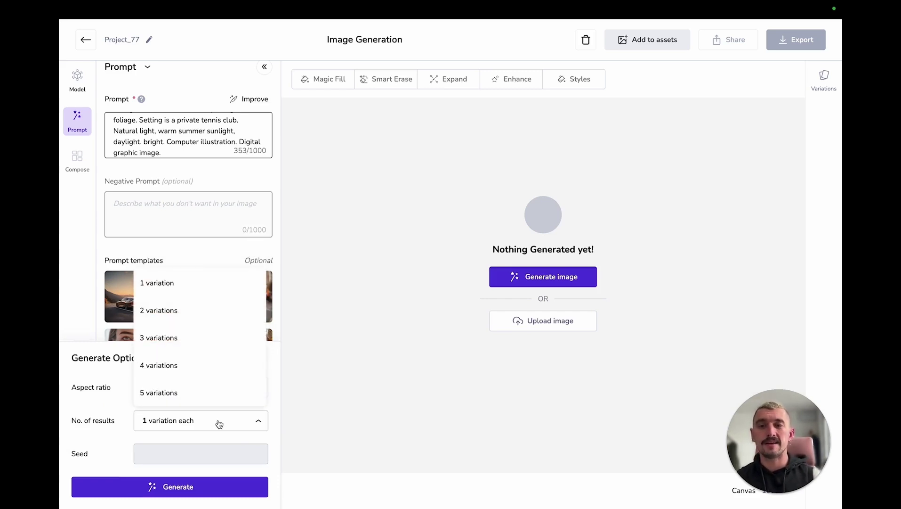
pyautogui.scroll(-1, 202, 380)
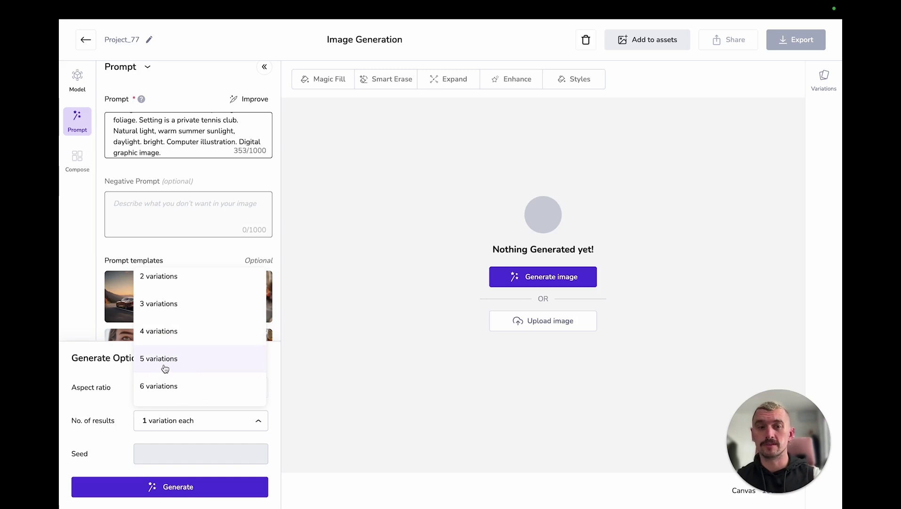
pyautogui.click(163, 384)
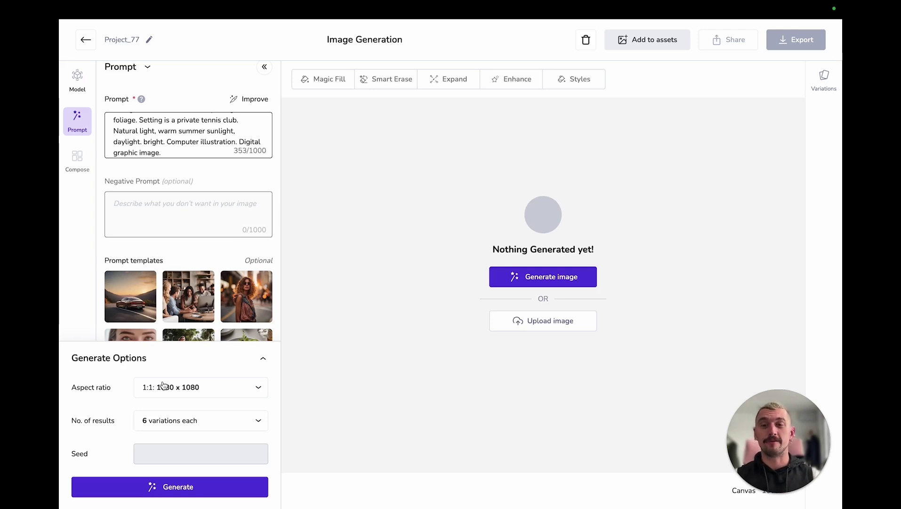
# Step: Generate tiger variations with DALL-E 3, then generate another set with Imagen
pyautogui.click(209, 490)
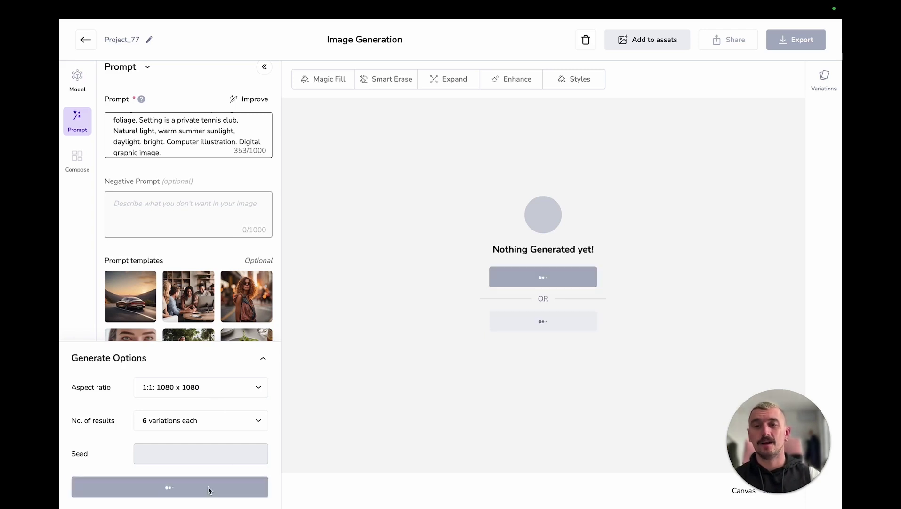
pyautogui.moveTo(181, 278)
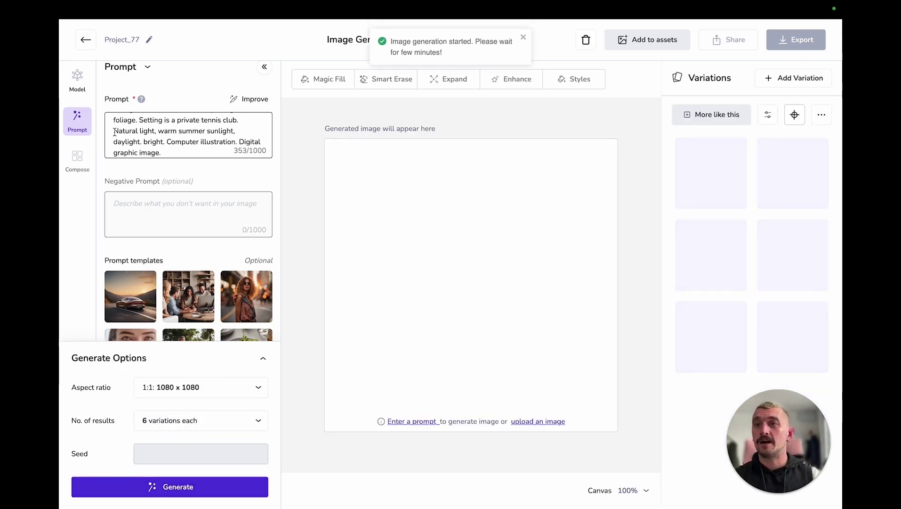
pyautogui.click(81, 87)
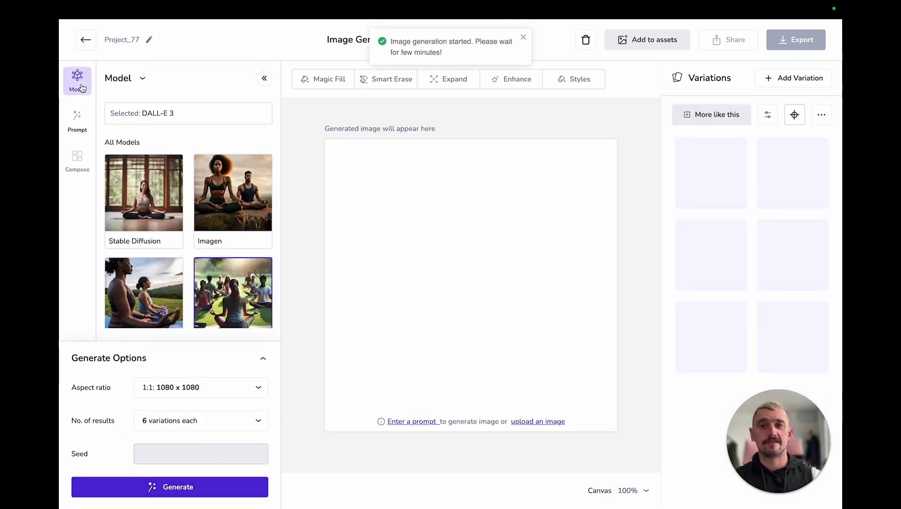
pyautogui.click(211, 176)
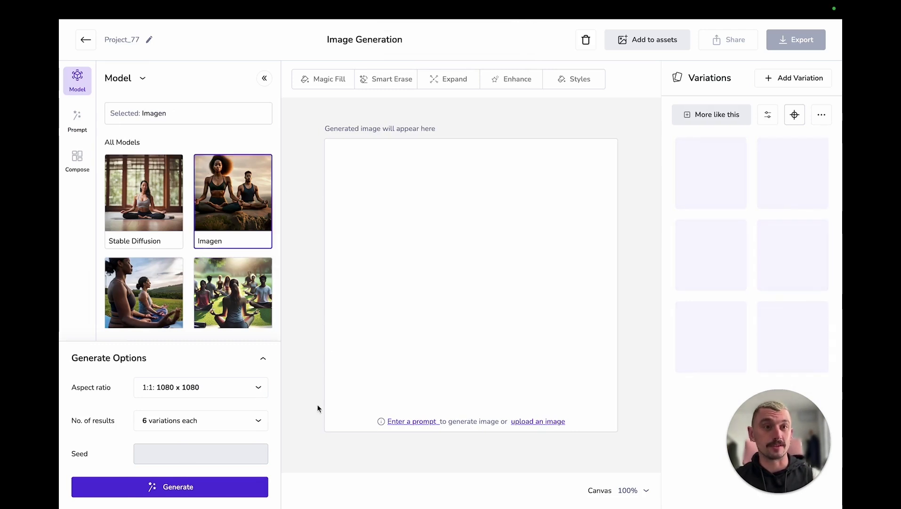
pyautogui.click(218, 486)
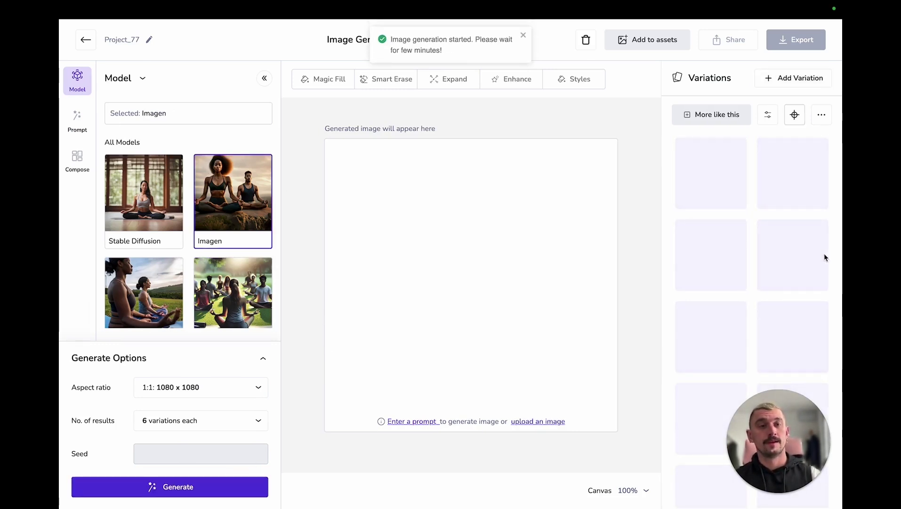
pyautogui.scroll(-1, 803, 283)
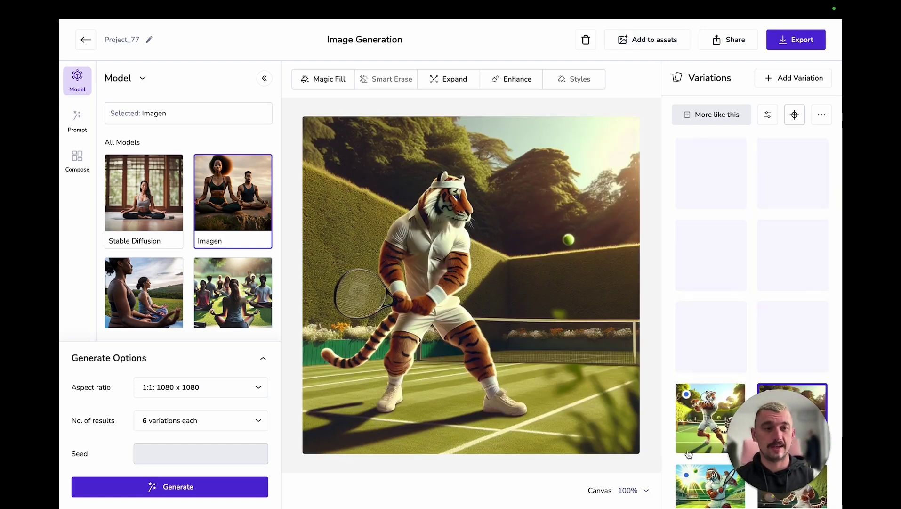
# Step: Preview the first tiger variations: wooden benches, tall hedge, sunny cartoon, swinging in sunlight
pyautogui.scroll(-1, 754, 447)
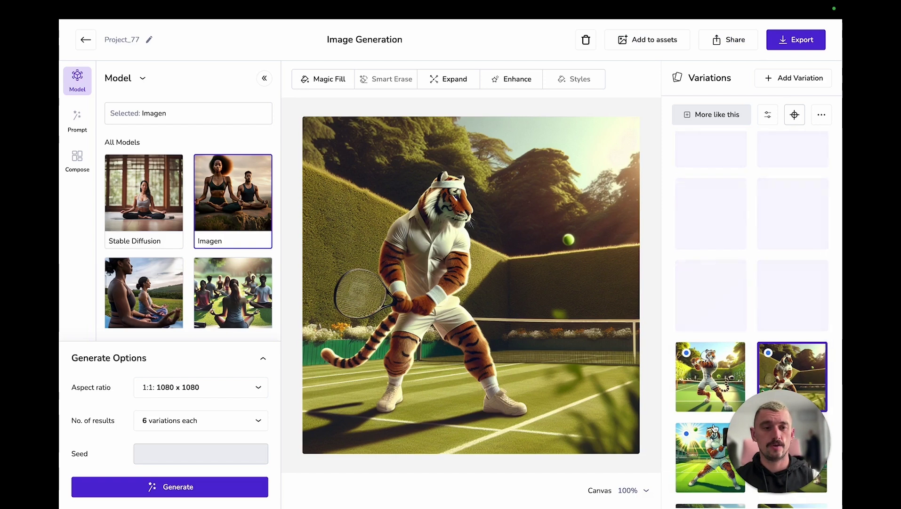
pyautogui.scroll(-2, 714, 427)
pyautogui.click(769, 504)
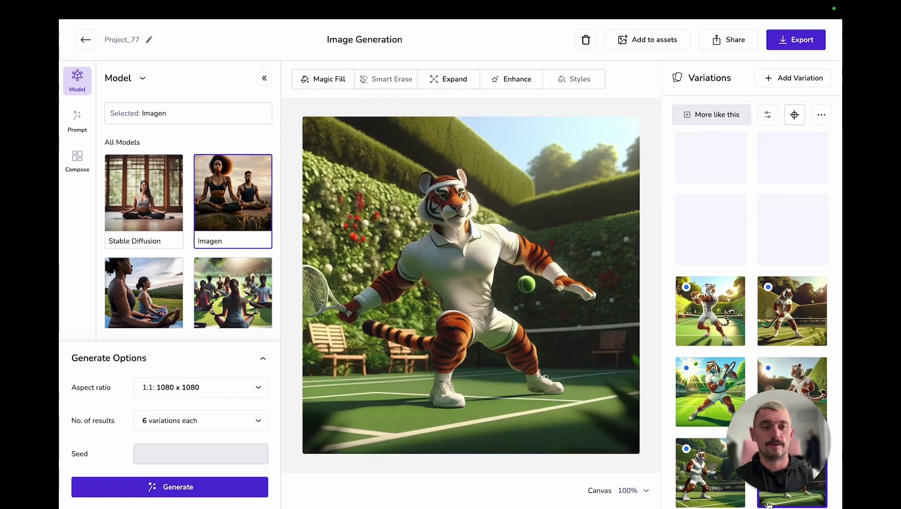
pyautogui.click(717, 501)
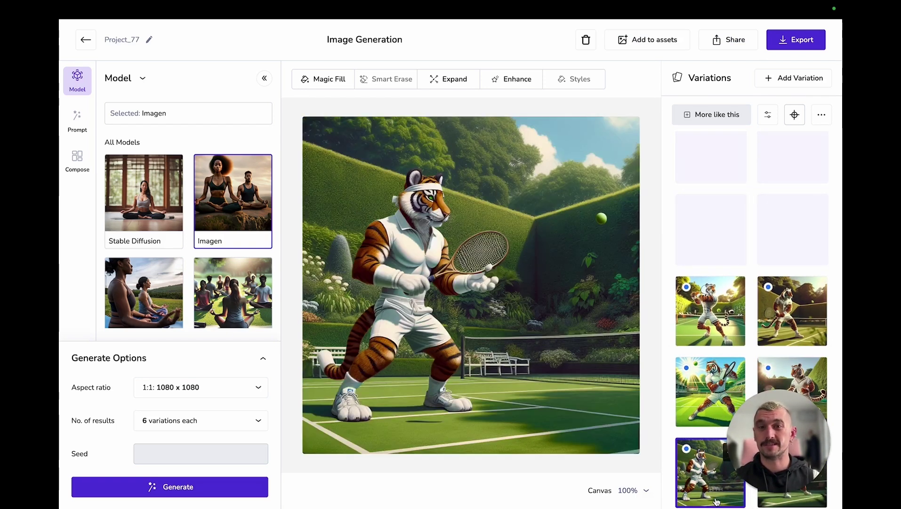
pyautogui.click(696, 408)
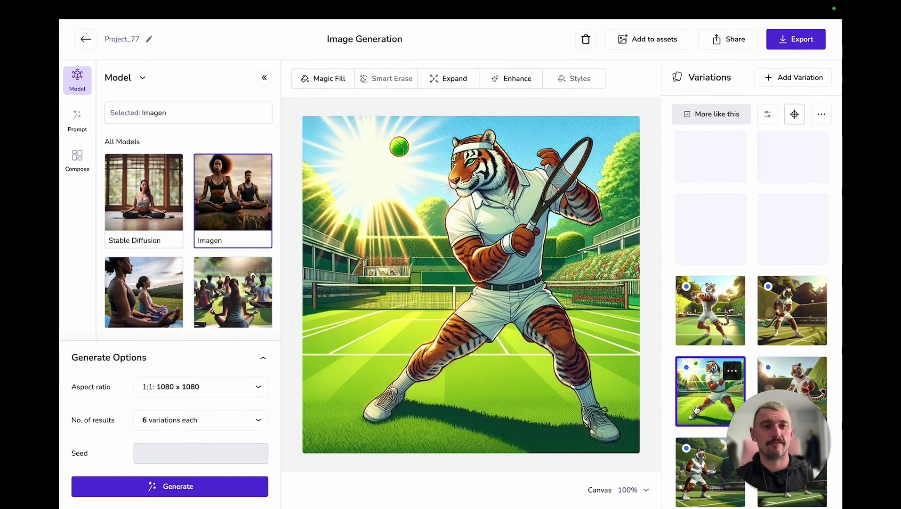
pyautogui.click(790, 368)
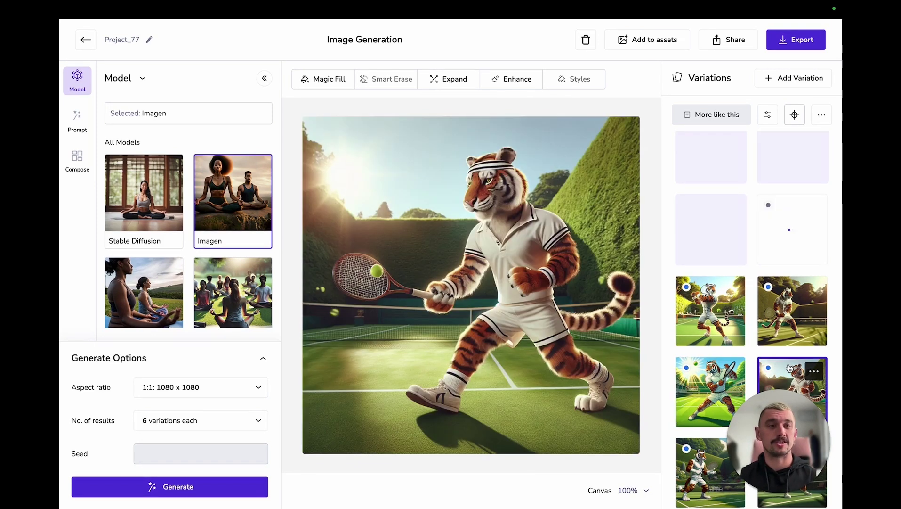
pyautogui.click(791, 333)
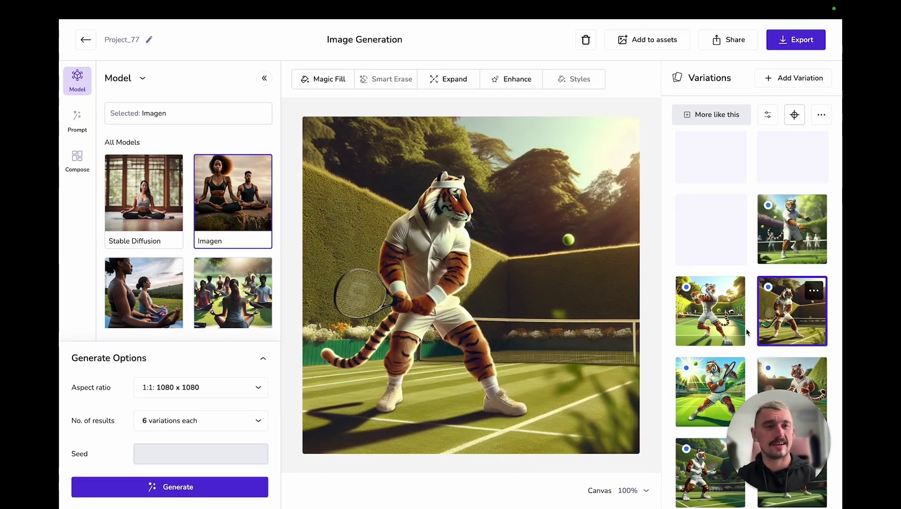
pyautogui.click(722, 332)
pyautogui.click(704, 389)
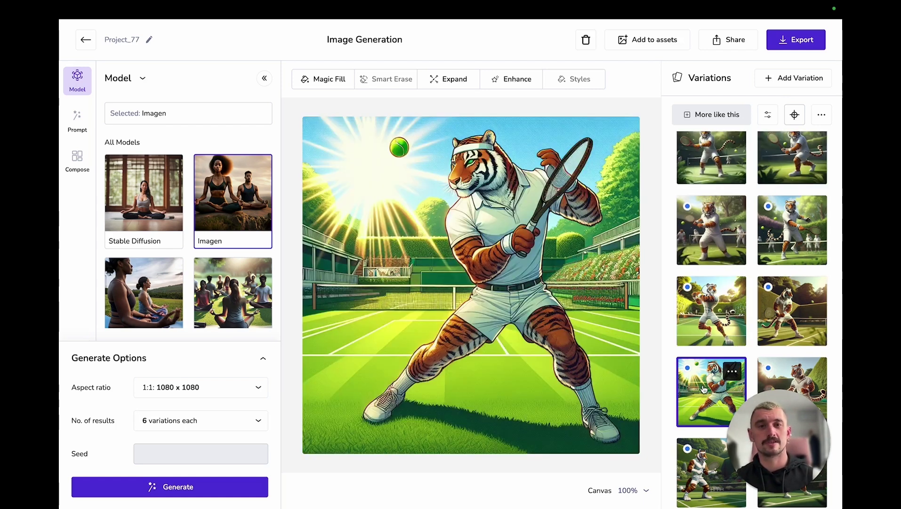
pyautogui.click(701, 452)
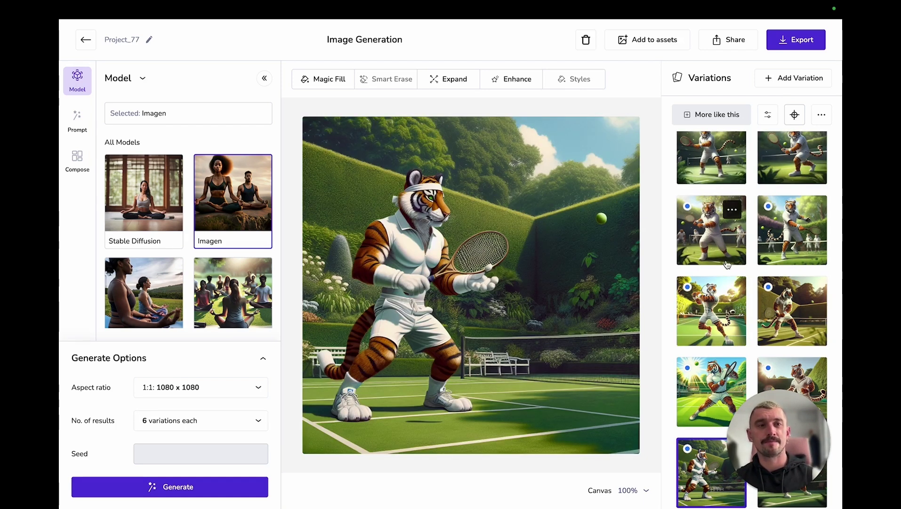
# Step: Preview the spectator and red-racket variations, ending on the tiger reaching low for the ball
pyautogui.scroll(-2, 728, 264)
pyautogui.click(780, 311)
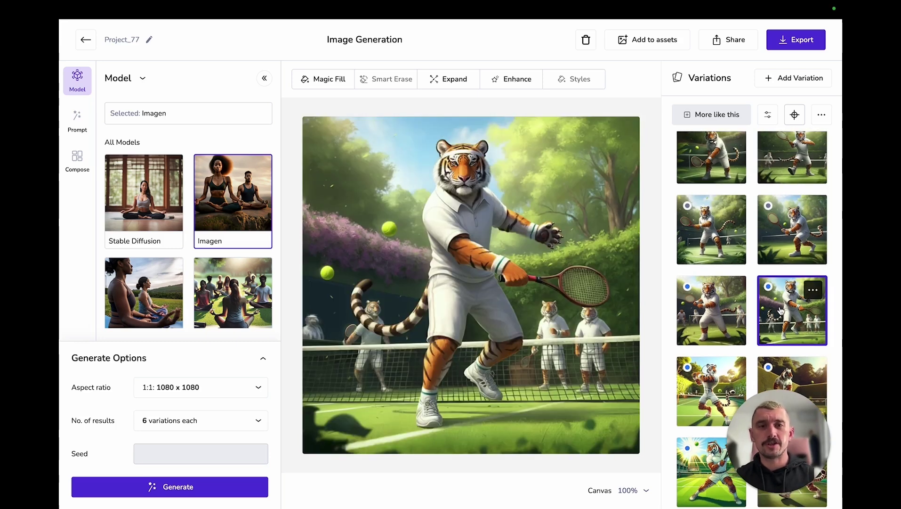
pyautogui.click(718, 315)
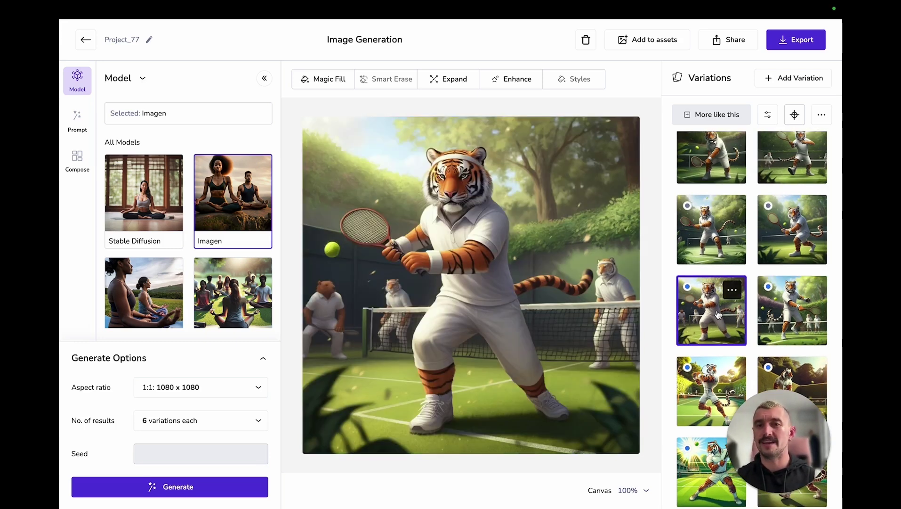
pyautogui.click(785, 233)
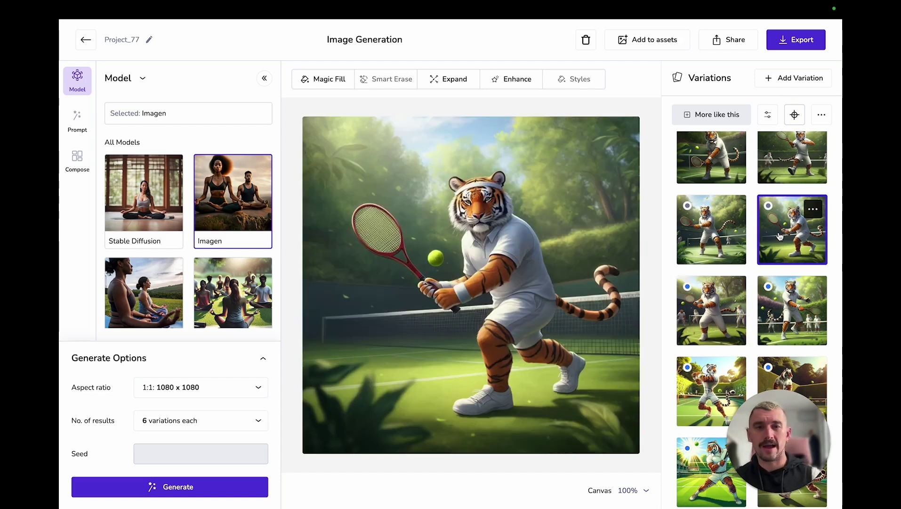
pyautogui.click(700, 238)
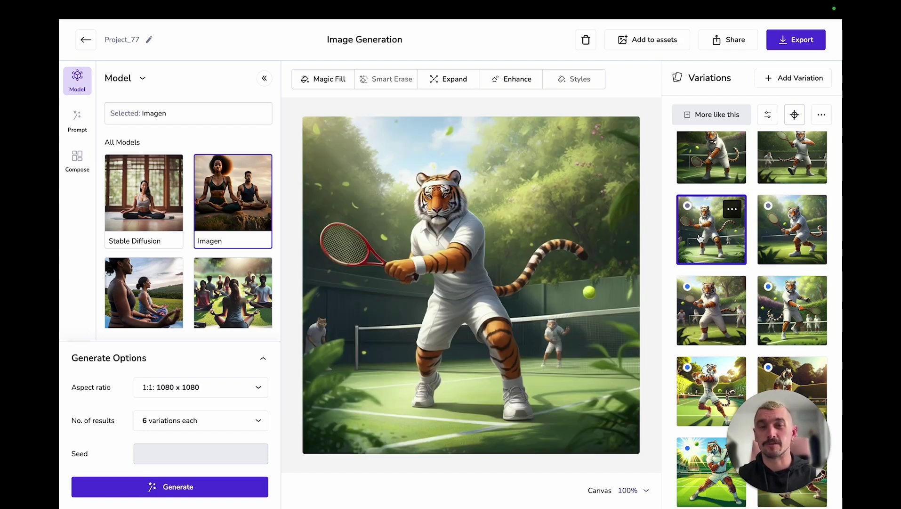
pyautogui.scroll(1, 700, 238)
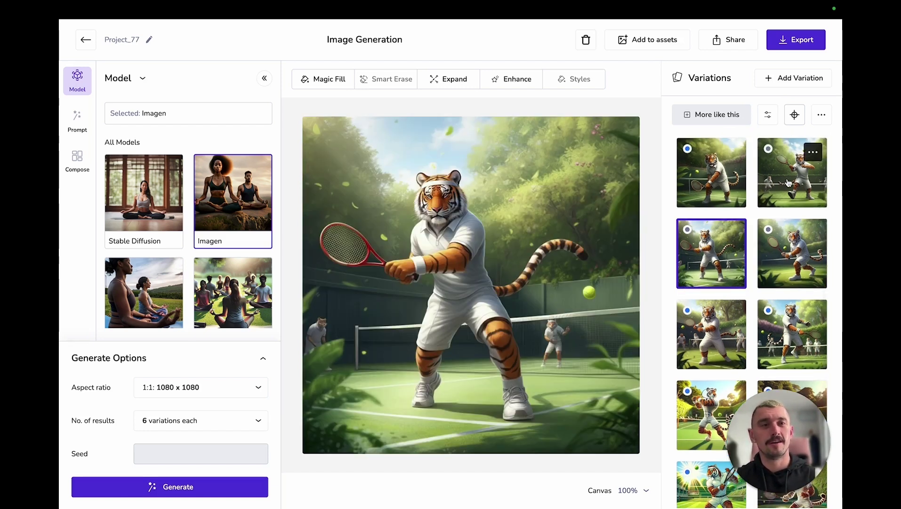
pyautogui.click(789, 182)
pyautogui.click(725, 179)
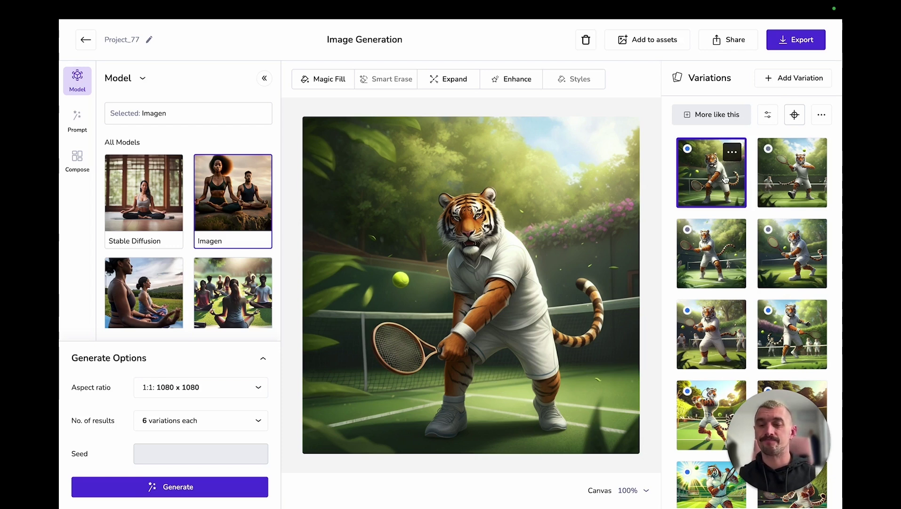
pyautogui.hotkey('alt', 'Tab')
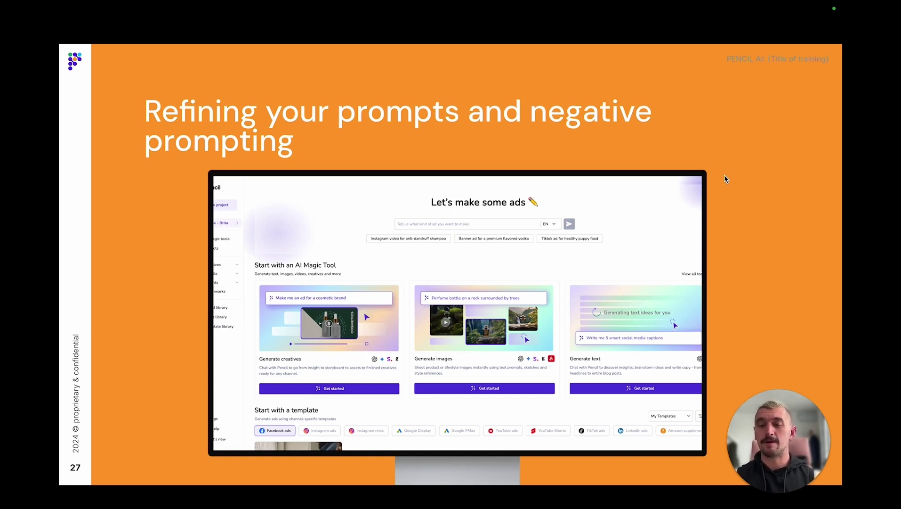
pyautogui.press('super+Tab')
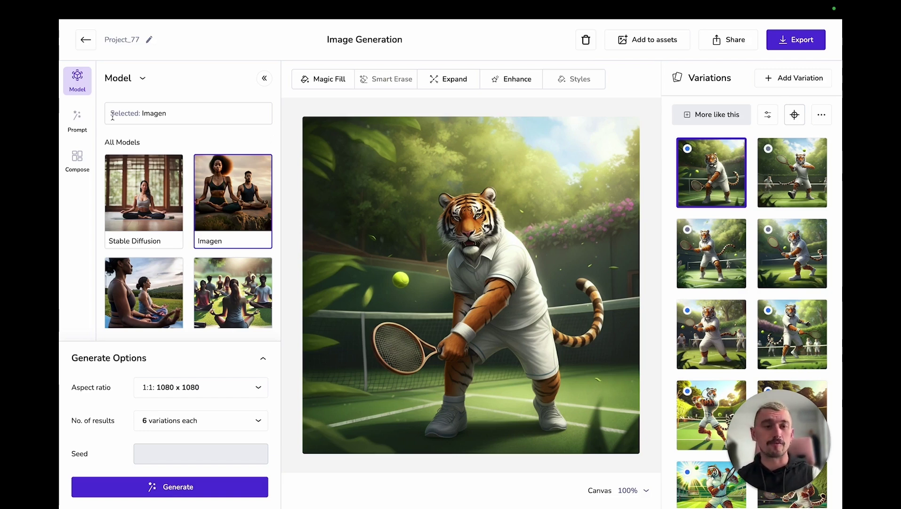
# Step: Delete the entire tiger prompt text
pyautogui.click(80, 121)
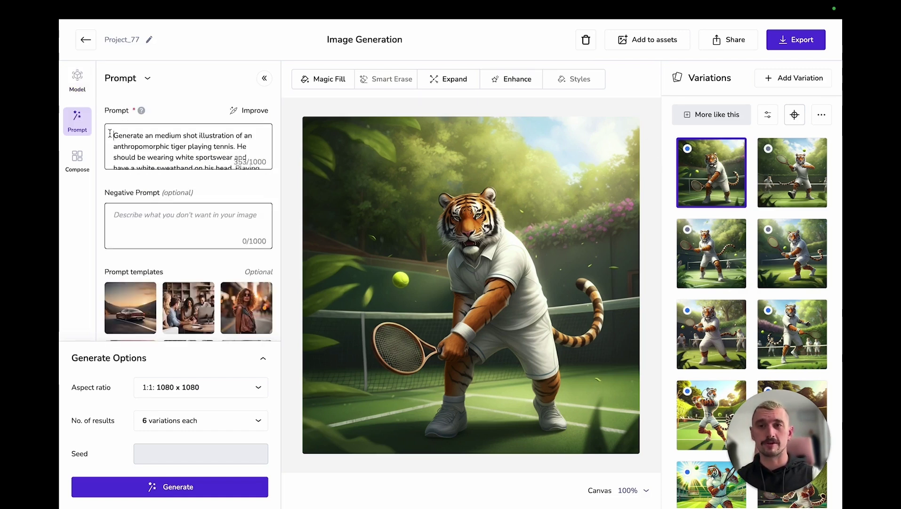
pyautogui.moveTo(110, 133); pyautogui.dragTo(282, 181)
pyautogui.press('BackSpace')
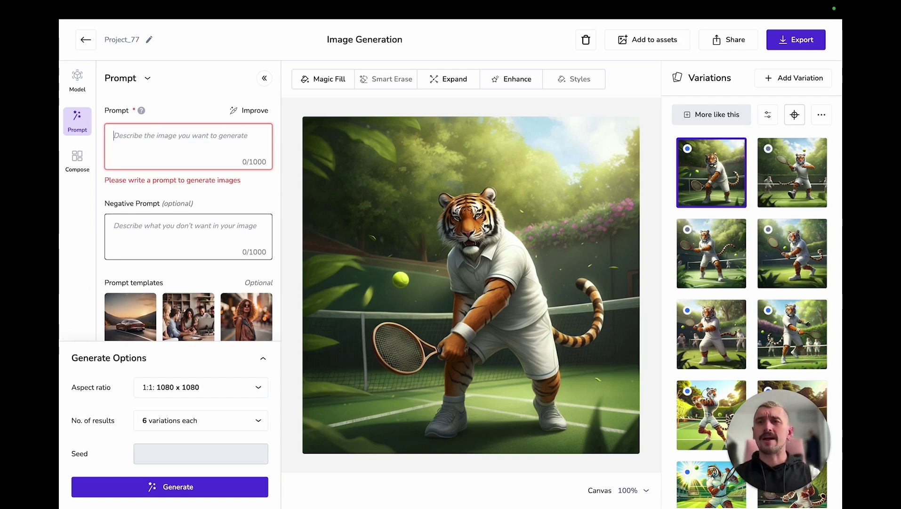
# Step: Open Project_14 with the giant yellow pencil variations from the projects list
pyautogui.click(86, 41)
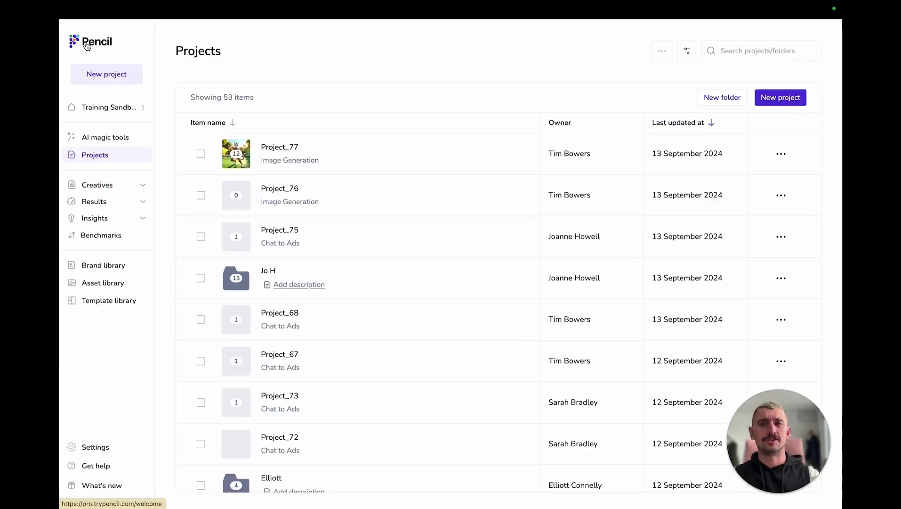
pyautogui.scroll(-7, 300, 275)
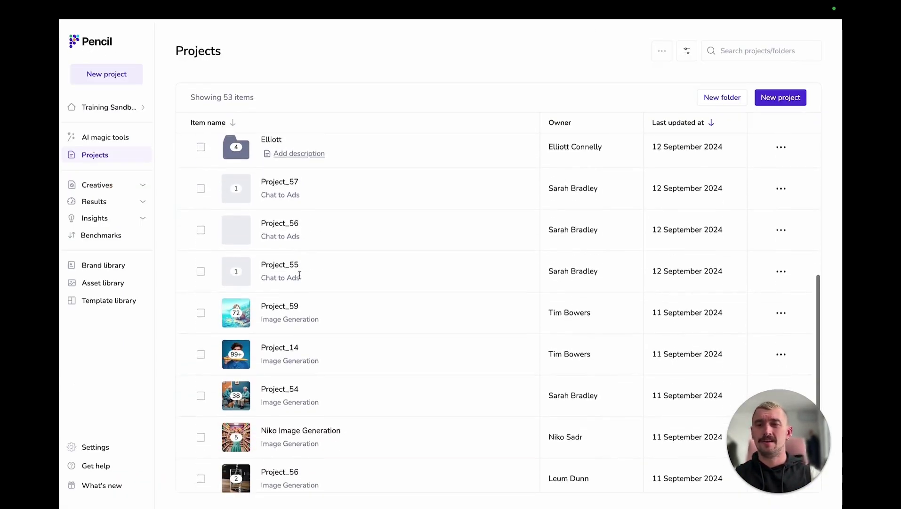
pyautogui.scroll(-1, 300, 278)
pyautogui.scroll(-1, 310, 302)
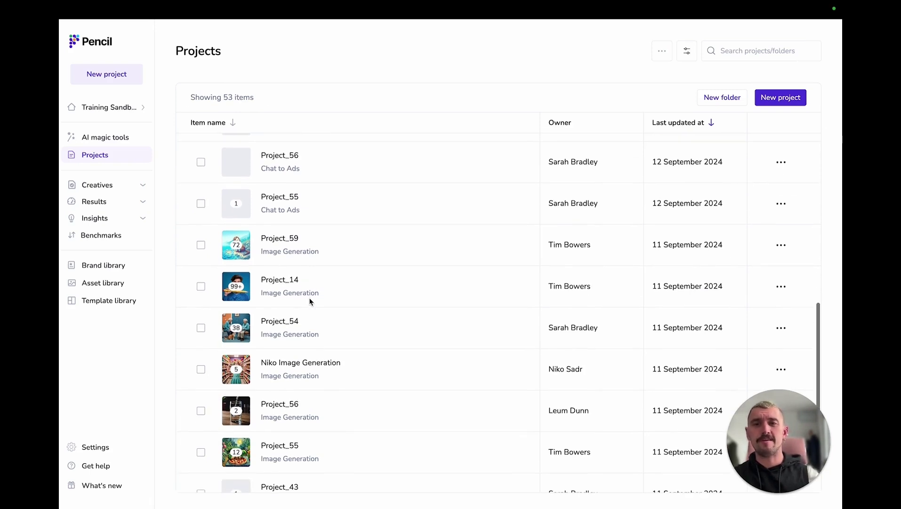
pyautogui.click(284, 280)
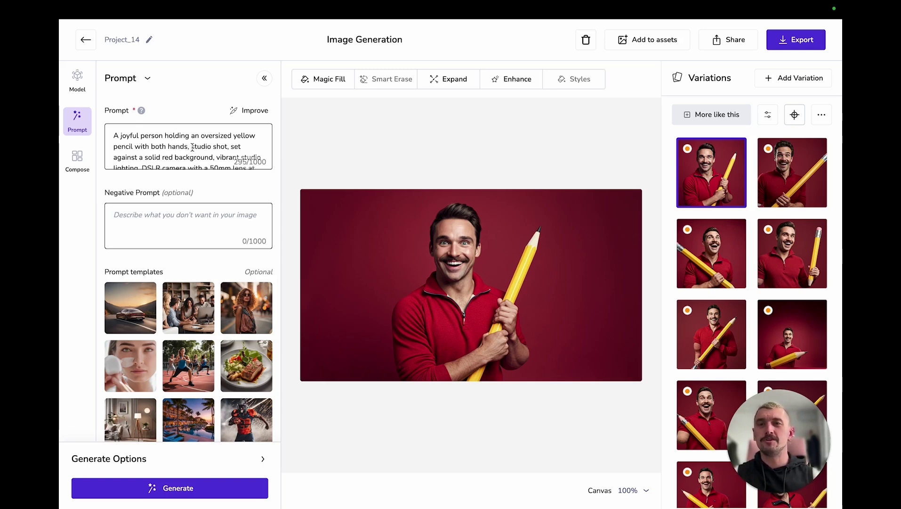
# Step: Replace 'person' in the prompt with 'young south asian woman'
pyautogui.scroll(-2, 192, 147)
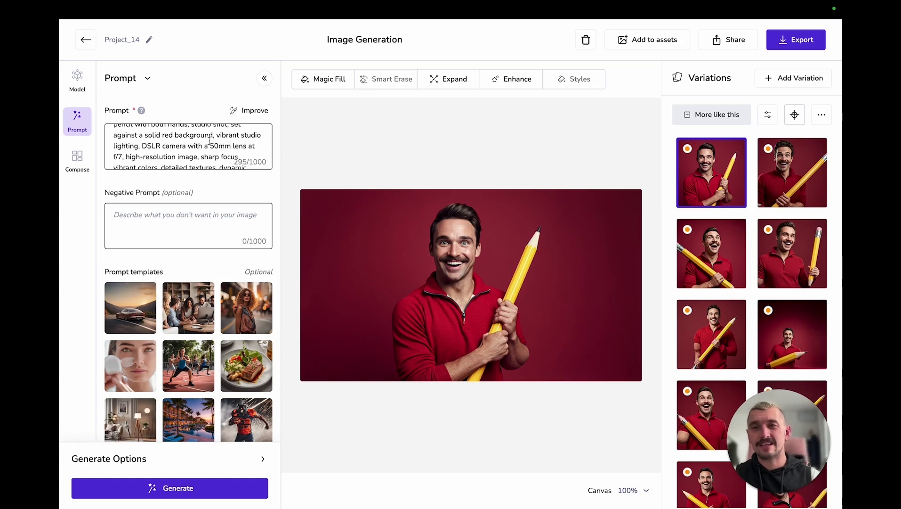
pyautogui.scroll(-2, 209, 140)
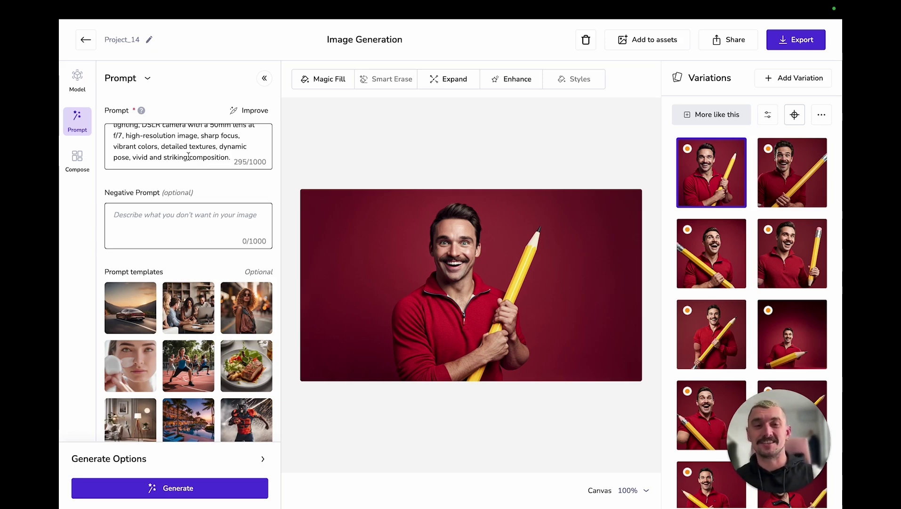
pyautogui.scroll(3, 188, 155)
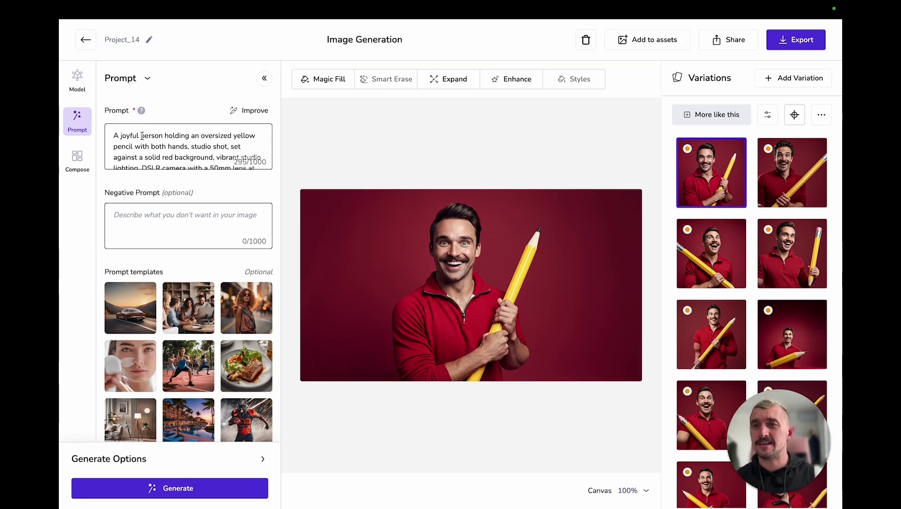
pyautogui.moveTo(141, 136); pyautogui.dragTo(162, 136)
pyautogui.write('youn')
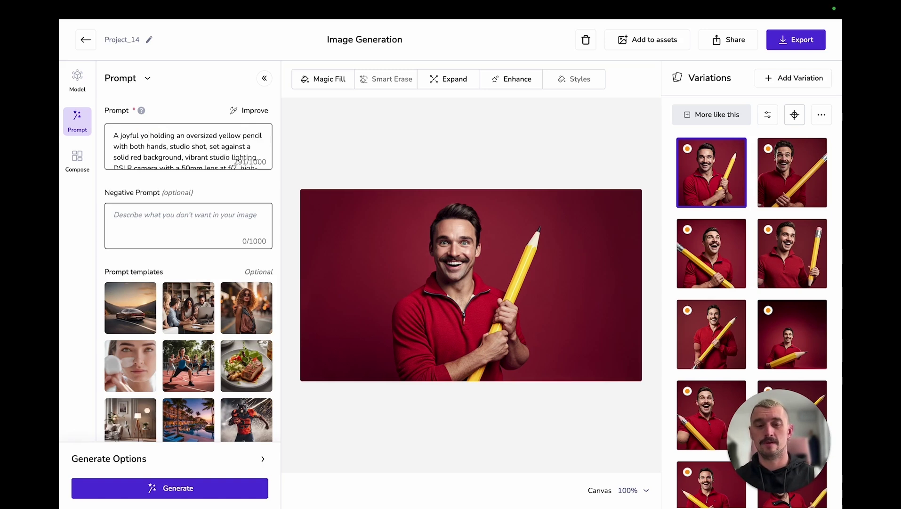
pyautogui.write('g ')
pyautogui.write('south asia')
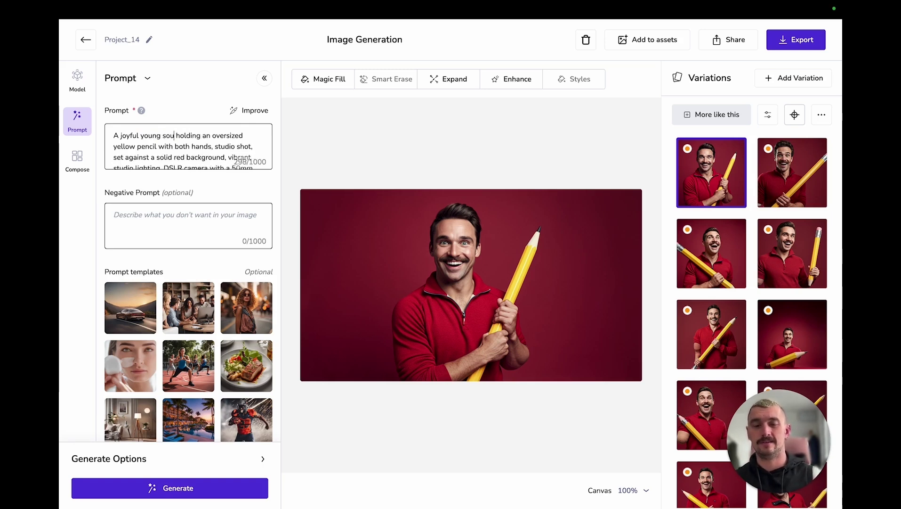
pyautogui.write('n woman')
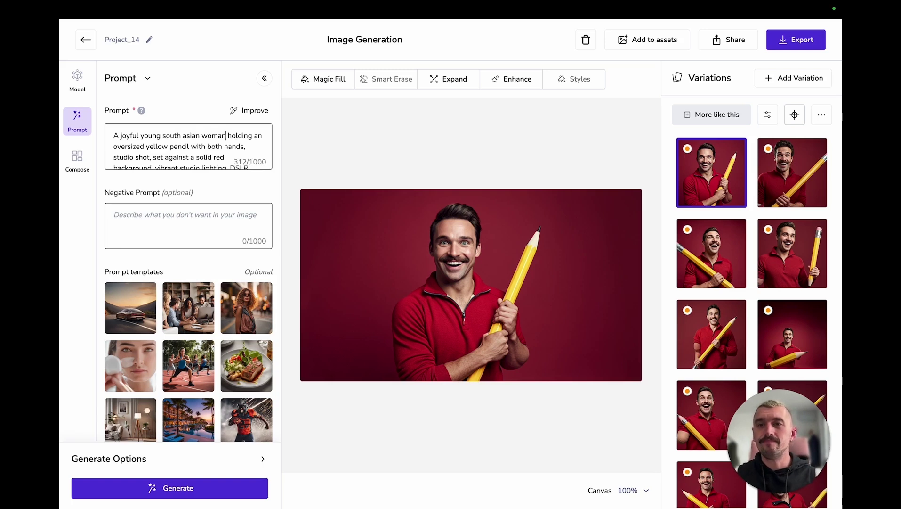
# Step: Change the background colour word 'red' to 'green' in the prompt
pyautogui.scroll(-3, 188, 146)
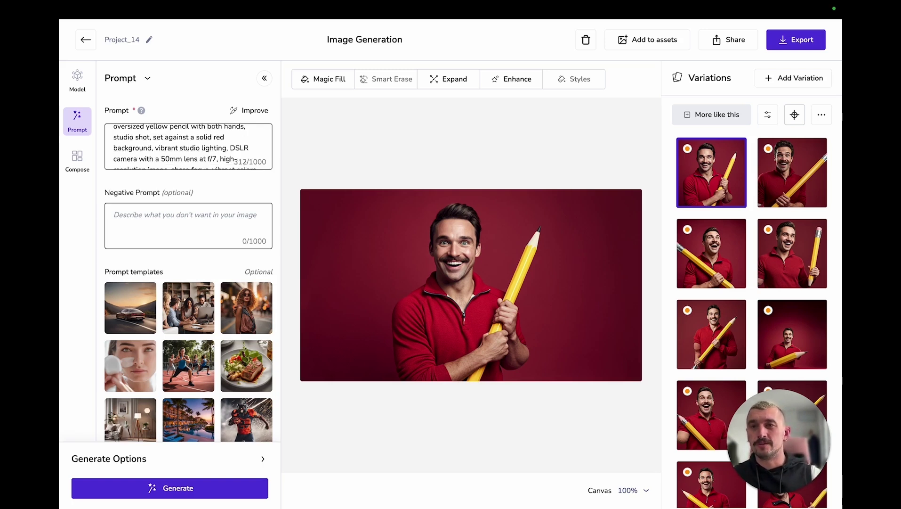
pyautogui.scroll(1, 219, 140)
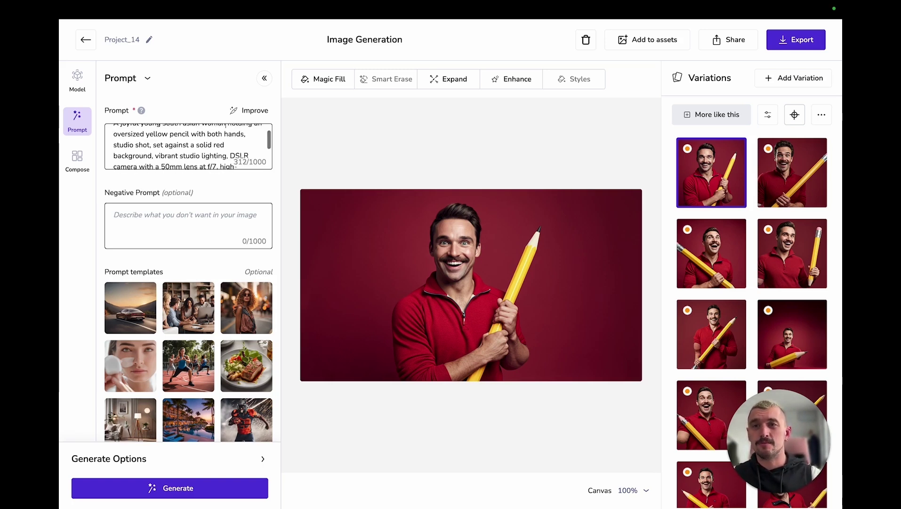
pyautogui.scroll(-1, 220, 139)
pyautogui.doubleClick(219, 138)
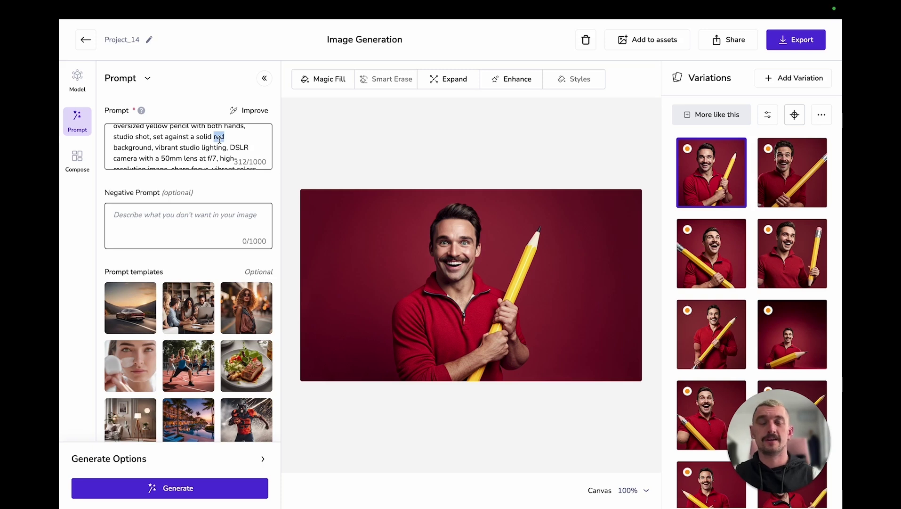
pyautogui.write('green')
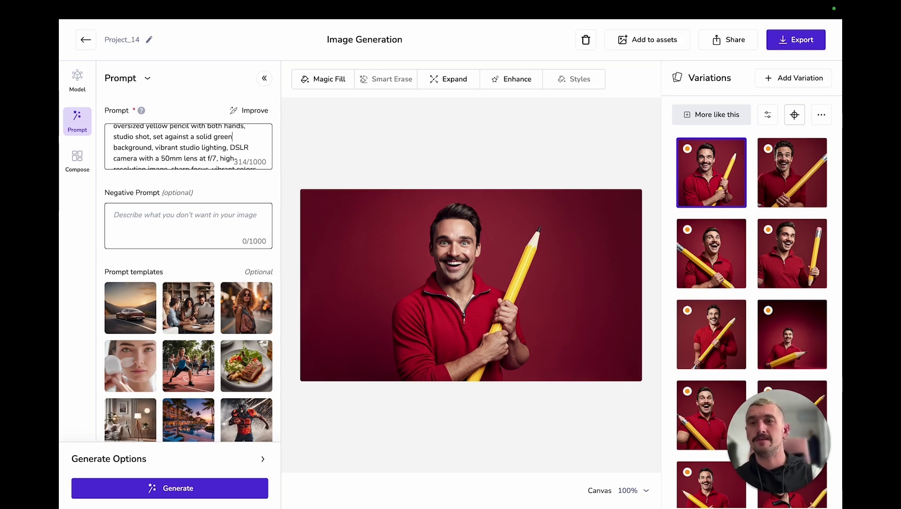
# Step: Add 'wearing a green overshirt' right after 'woman' in the prompt
pyautogui.scroll(-2, 188, 146)
pyautogui.scroll(3, 188, 146)
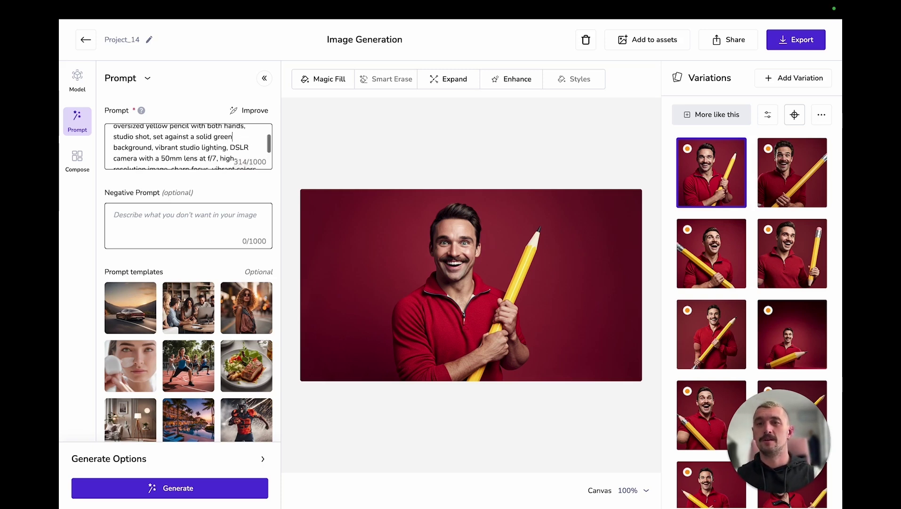
pyautogui.scroll(-3, 189, 146)
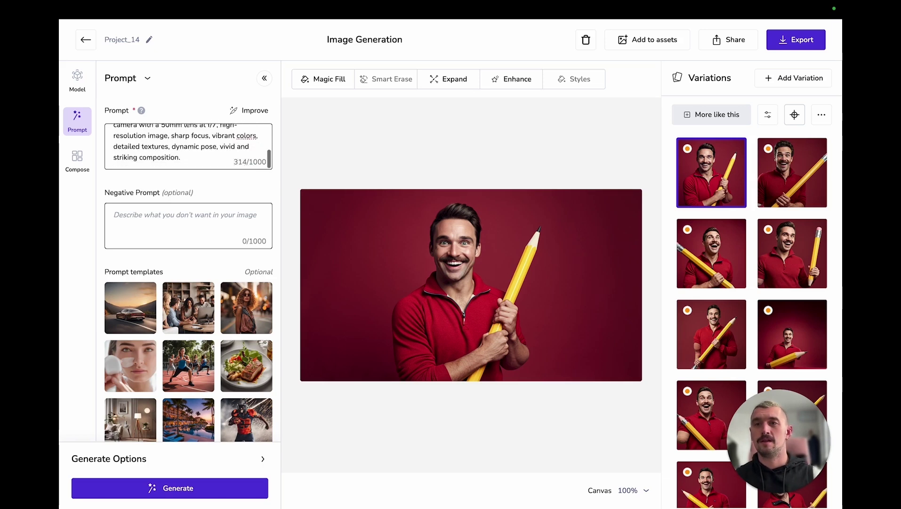
pyautogui.scroll(2, 188, 146)
pyautogui.scroll(3, 226, 136)
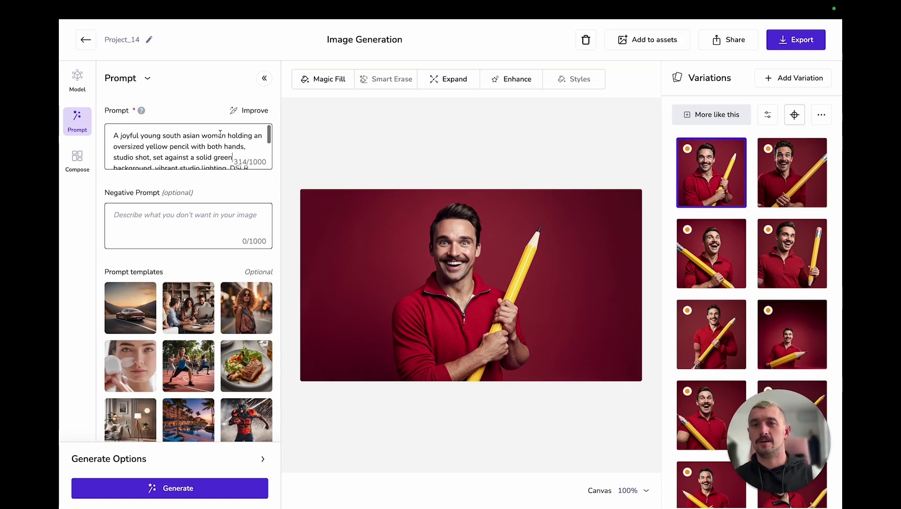
pyautogui.click(226, 136)
pyautogui.write('we')
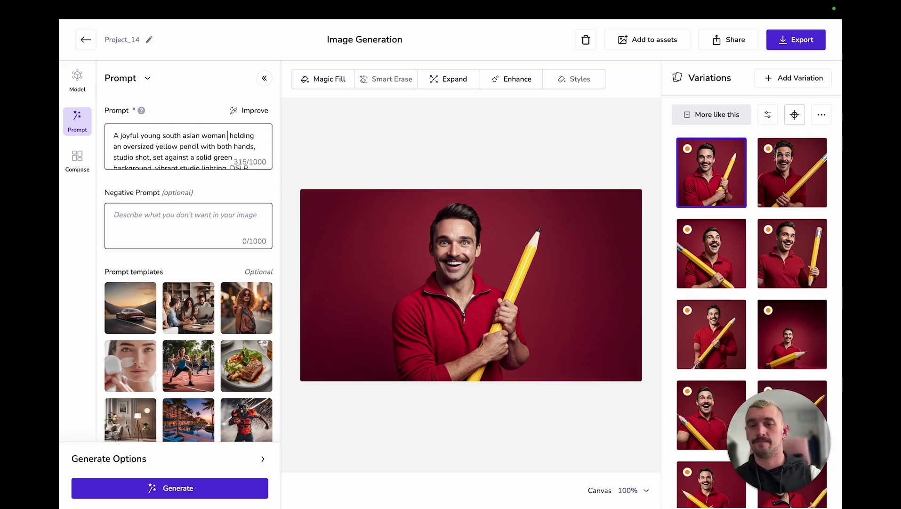
pyautogui.write('aring a ')
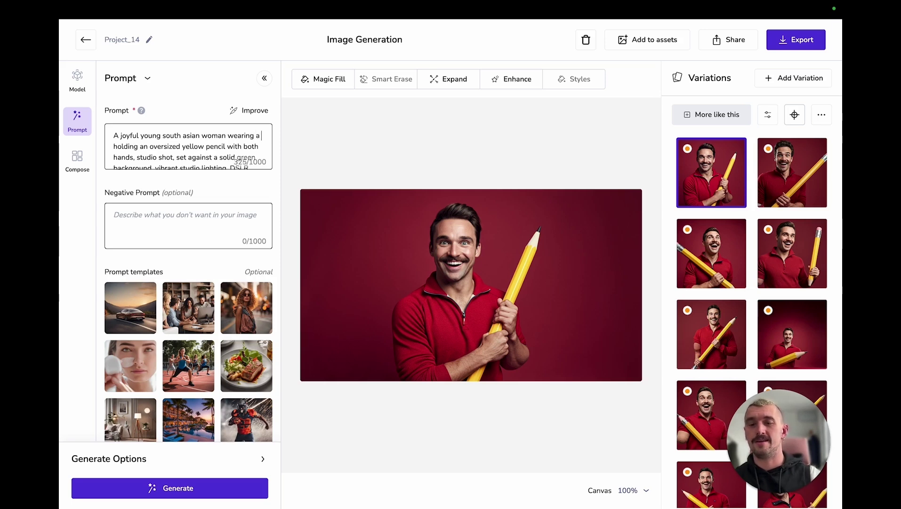
pyautogui.write('green over')
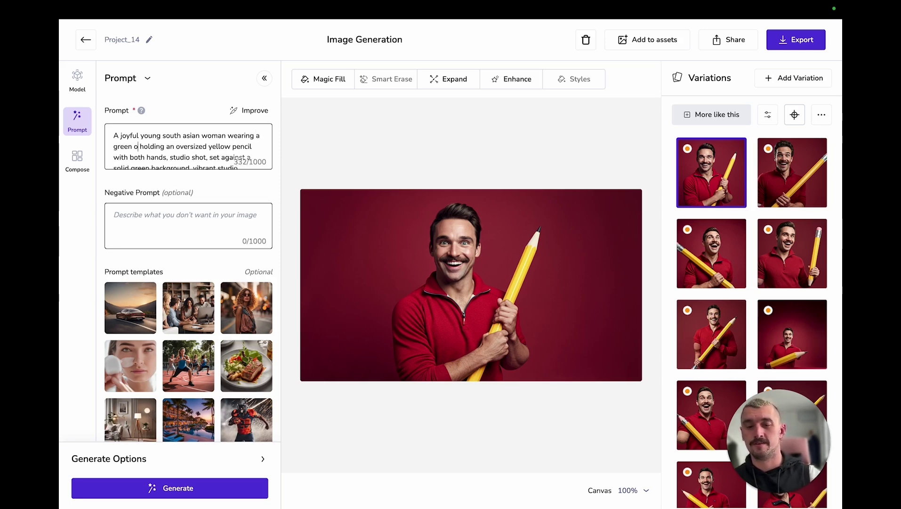
pyautogui.write('shirt')
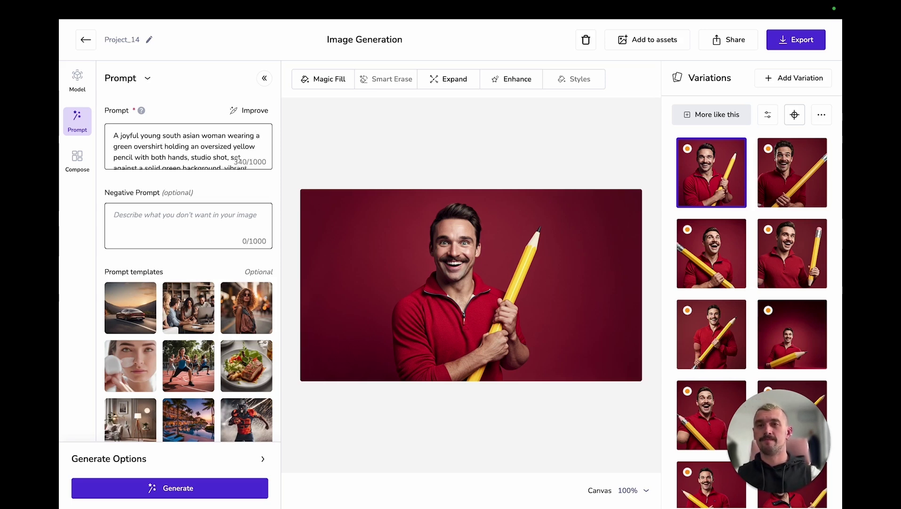
pyautogui.scroll(-5, 188, 146)
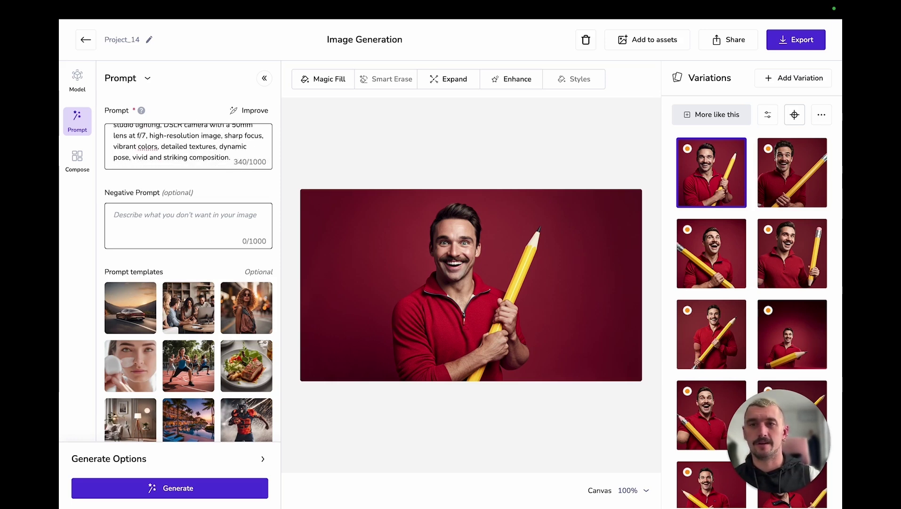
# Step: Set No. of results to 6 variations each and generate images from the revised prompt
pyautogui.click(78, 81)
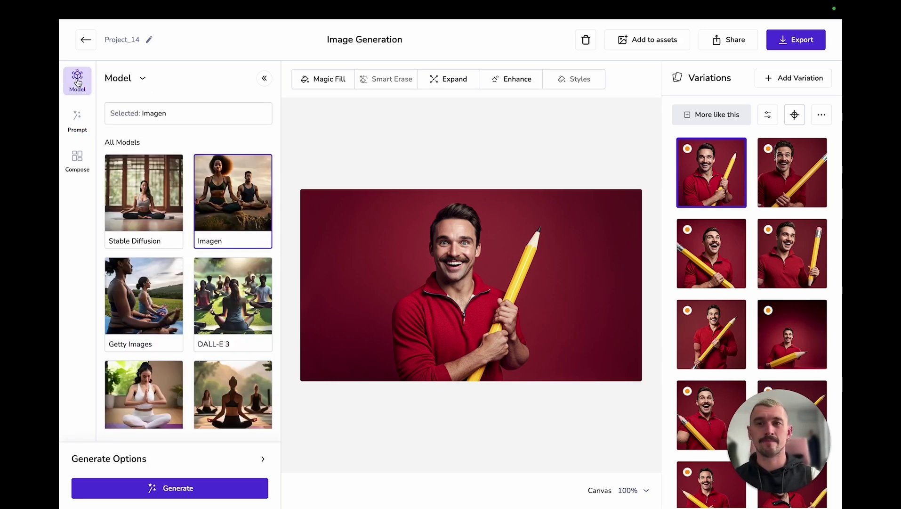
pyautogui.click(79, 126)
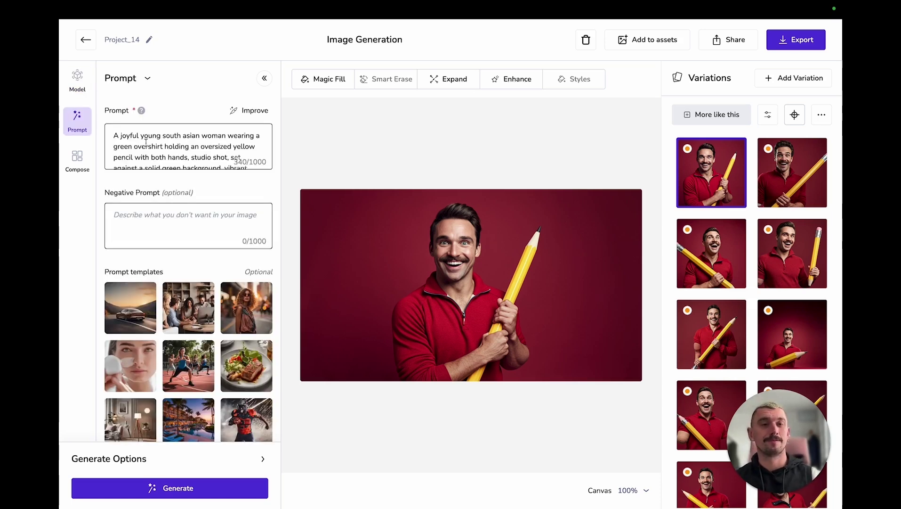
pyautogui.scroll(-1, 170, 257)
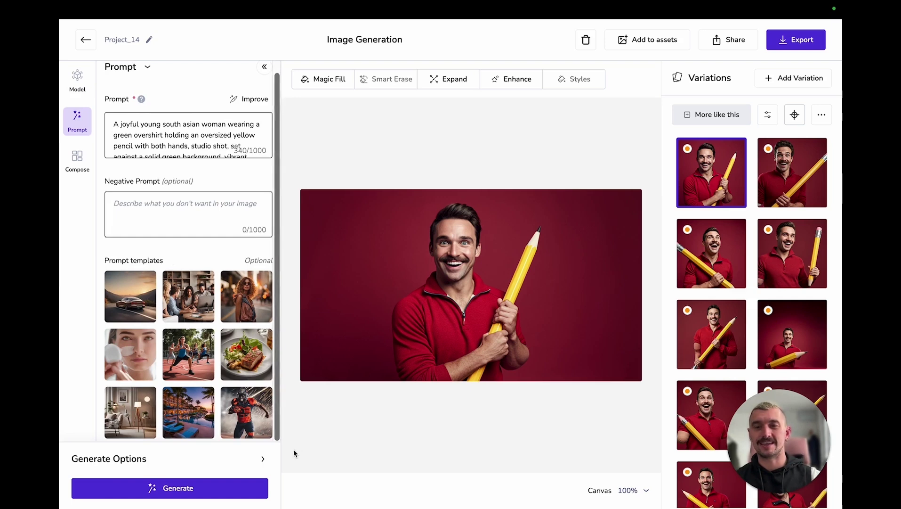
pyautogui.click(266, 460)
pyautogui.click(254, 422)
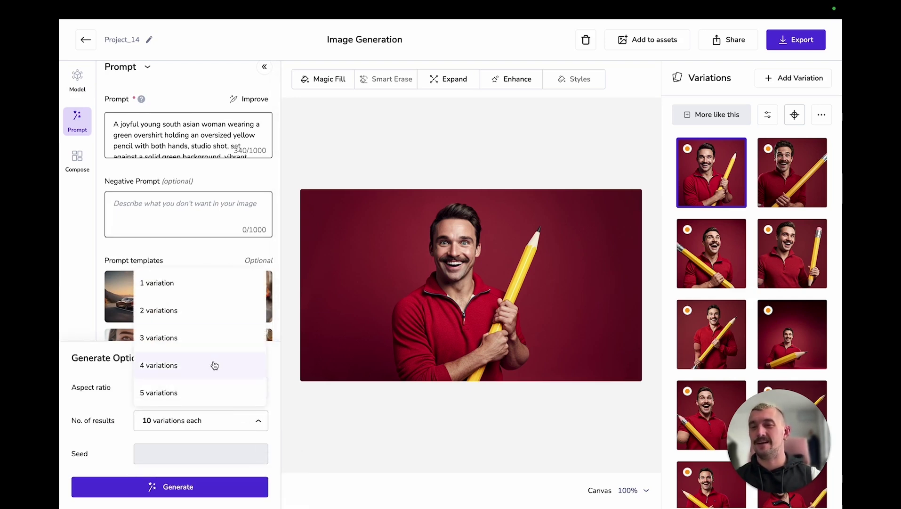
pyautogui.scroll(-1, 177, 389)
pyautogui.click(176, 391)
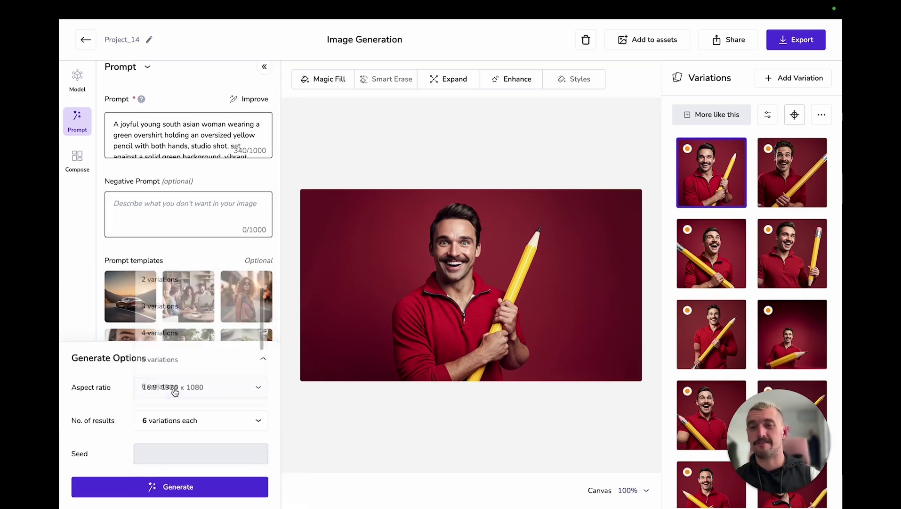
pyautogui.click(238, 488)
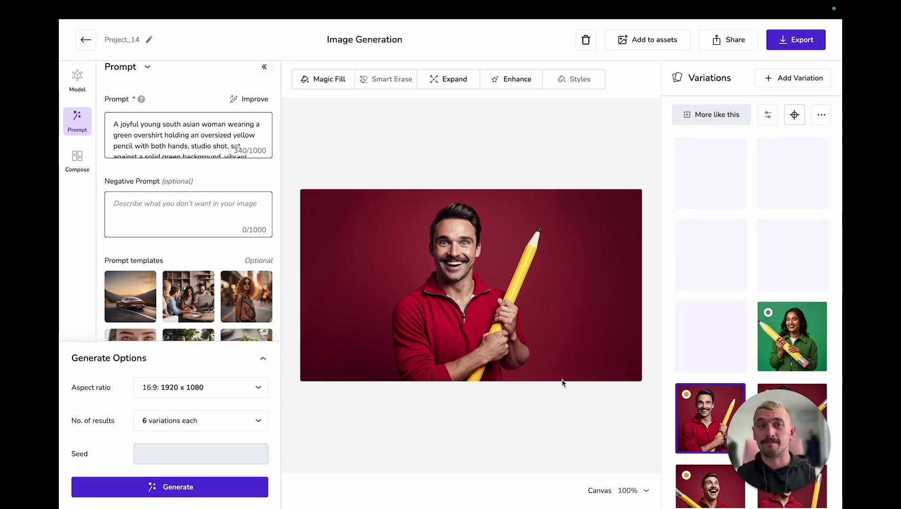
# Step: Preview the green-background variations and place the two-handed diagonal-pencil woman on the canvas
pyautogui.click(770, 353)
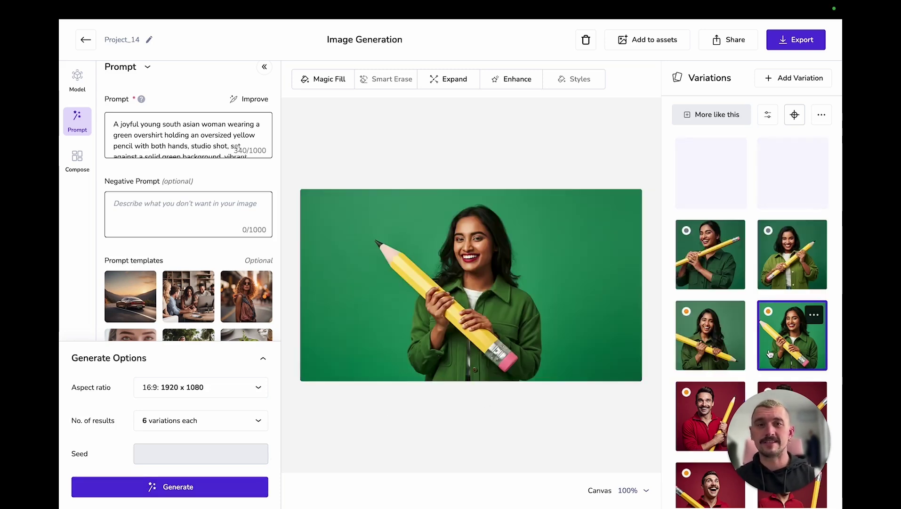
pyautogui.click(723, 352)
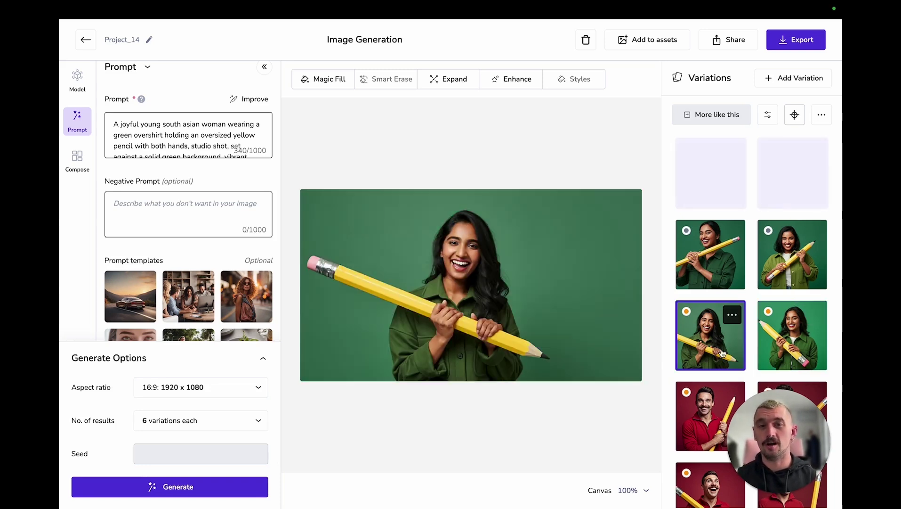
pyautogui.click(780, 267)
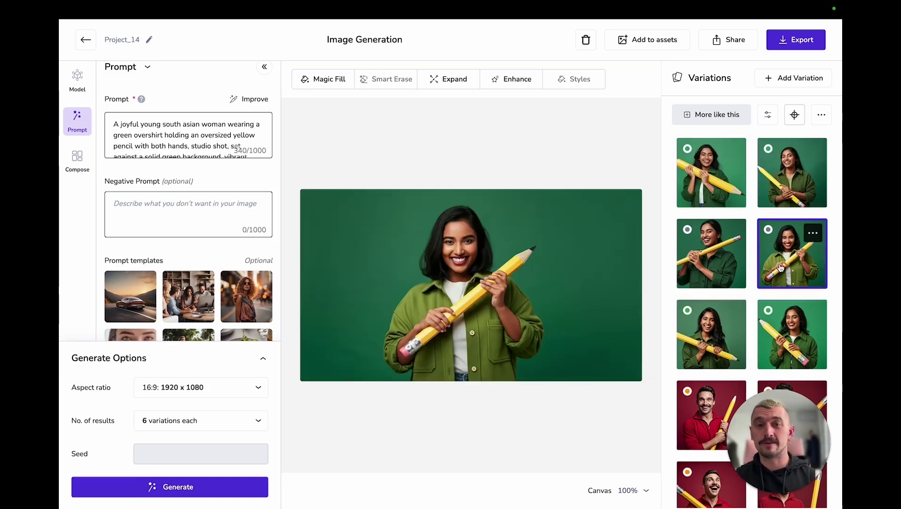
pyautogui.moveTo(730, 271)
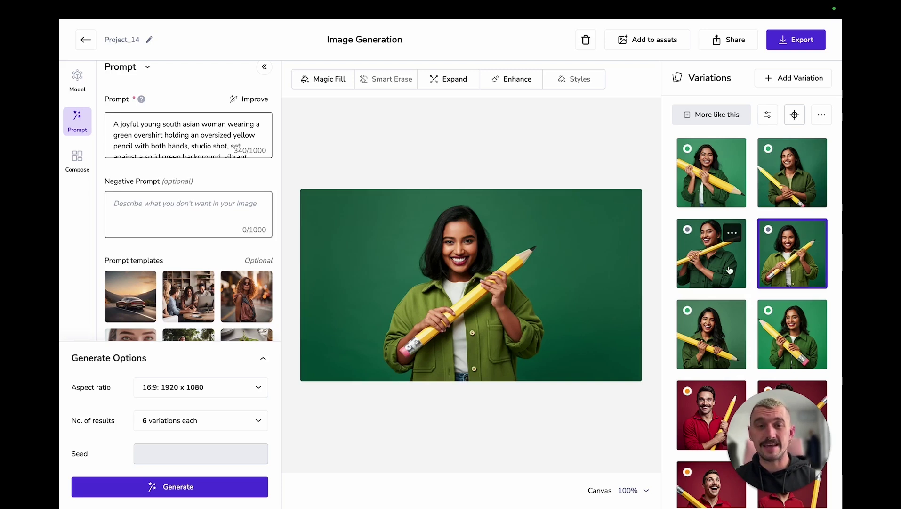
pyautogui.click(709, 281)
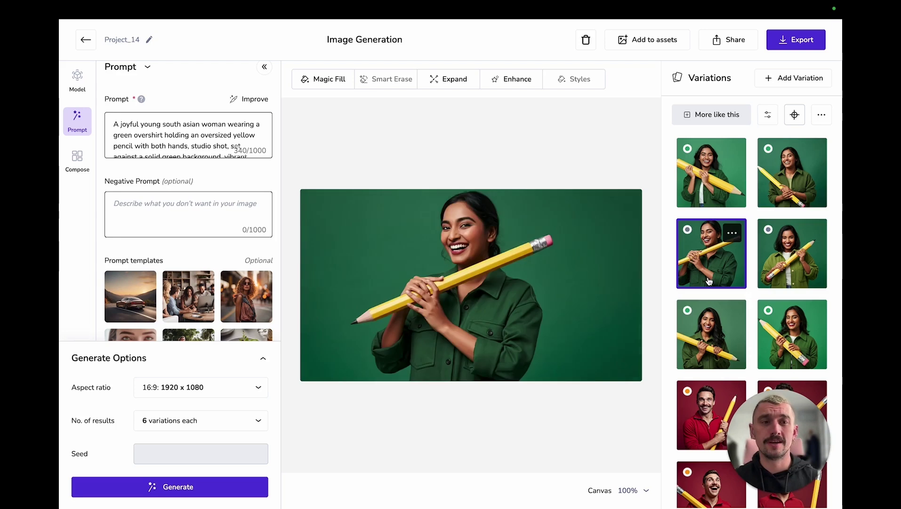
pyautogui.click(772, 203)
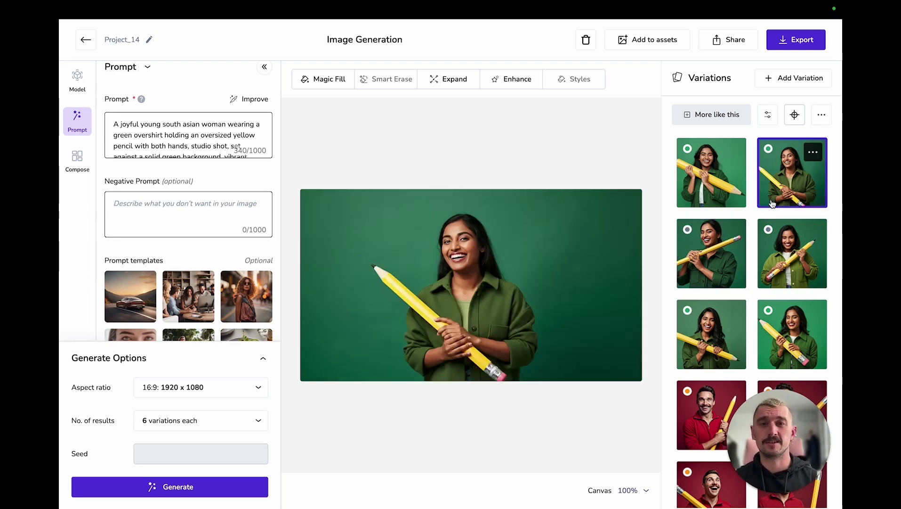
pyautogui.click(711, 192)
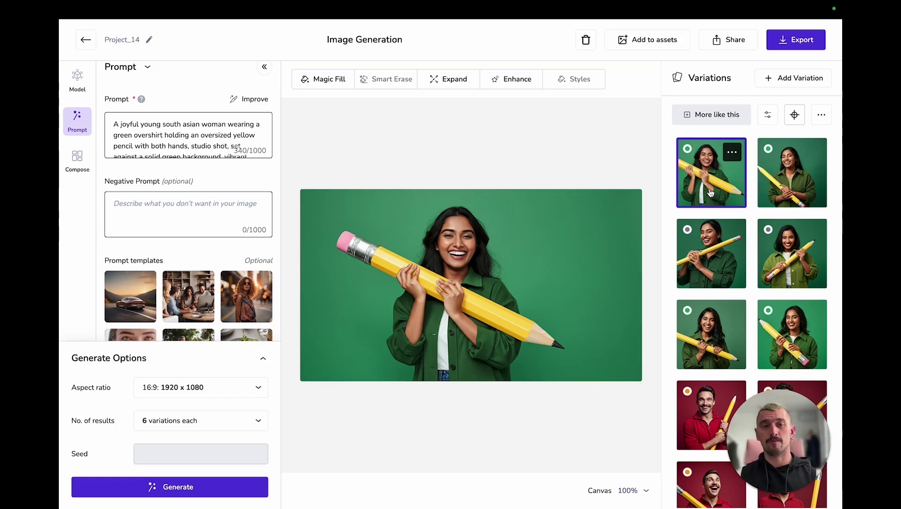
pyautogui.click(715, 333)
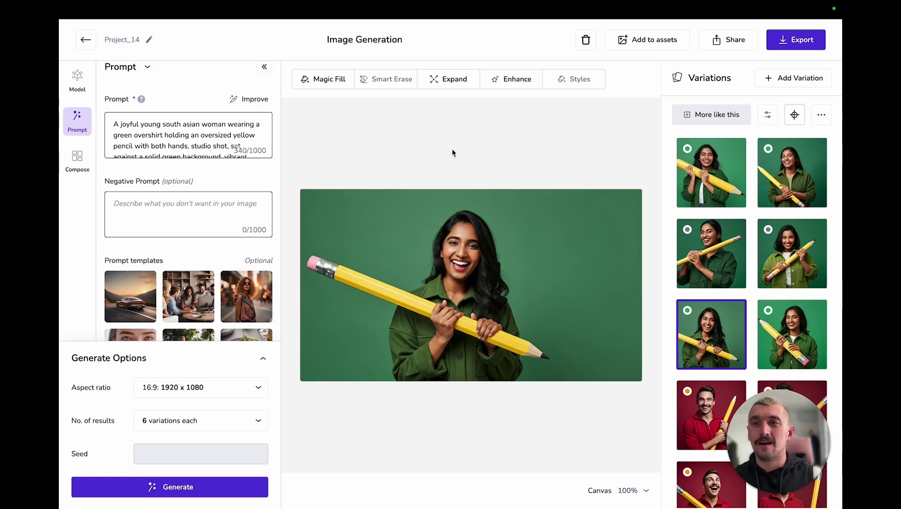
# Step: Choose Stable Diffusion from All Models and generate new pencil variations
pyautogui.click(79, 84)
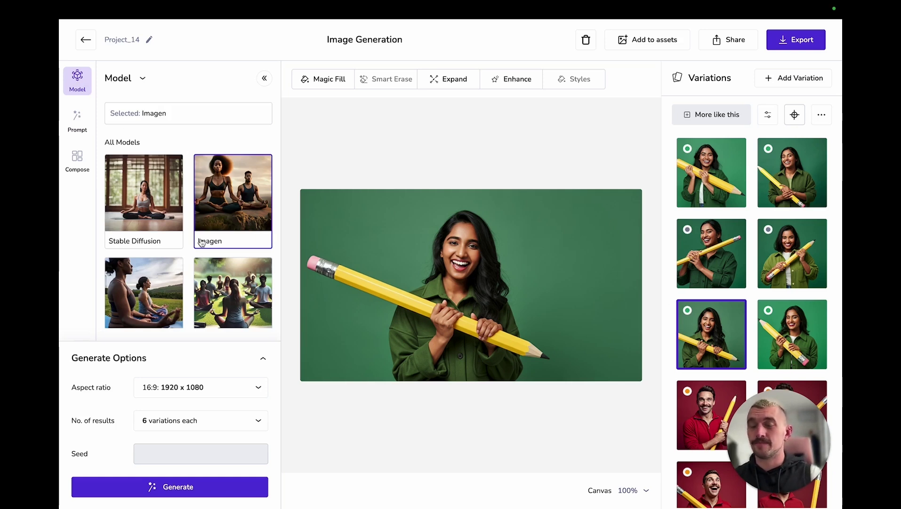
pyautogui.scroll(-2, 202, 243)
pyautogui.scroll(-1, 201, 242)
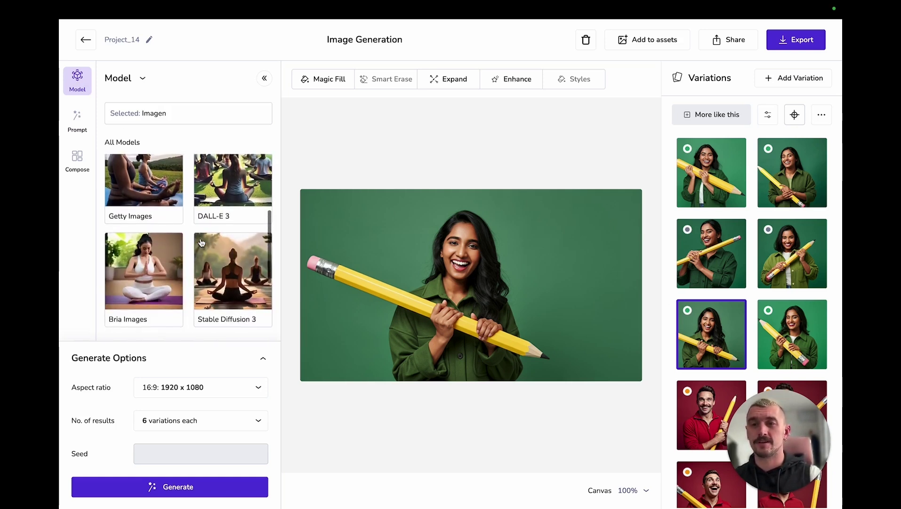
pyautogui.scroll(3, 200, 242)
pyautogui.click(152, 206)
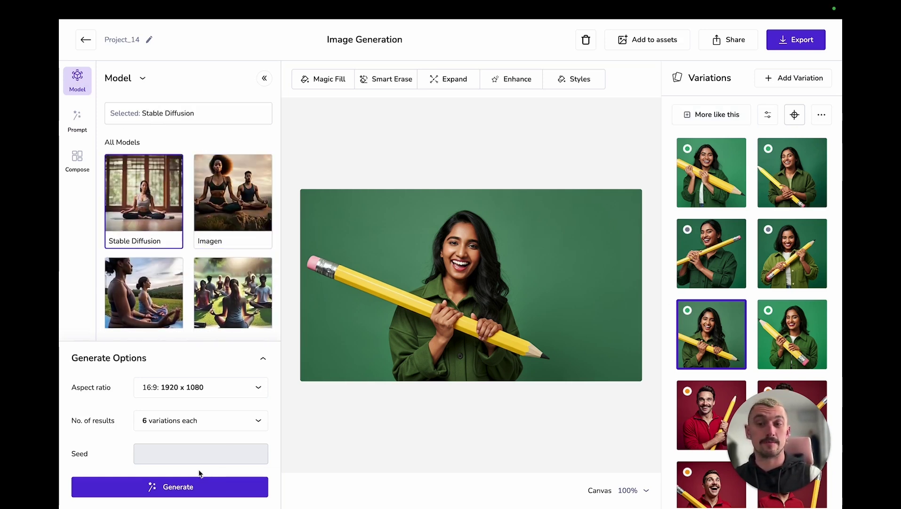
pyautogui.click(187, 487)
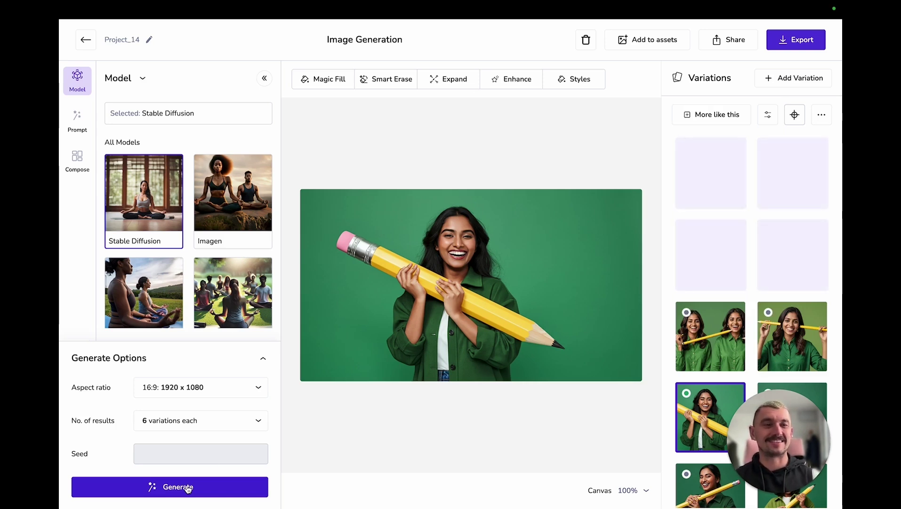
# Step: Preview the new Stable Diffusion results, including the upright and horizontal pencil versions
pyautogui.click(770, 346)
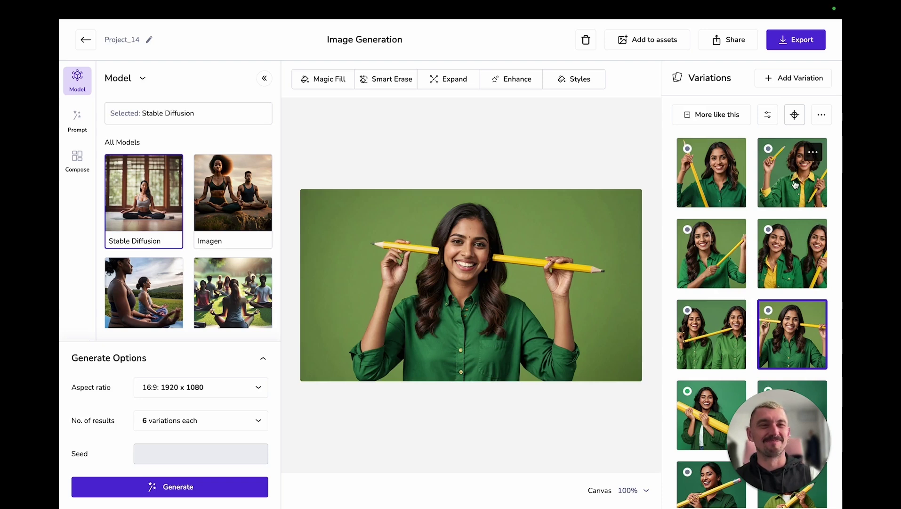
pyautogui.click(790, 185)
pyautogui.click(713, 195)
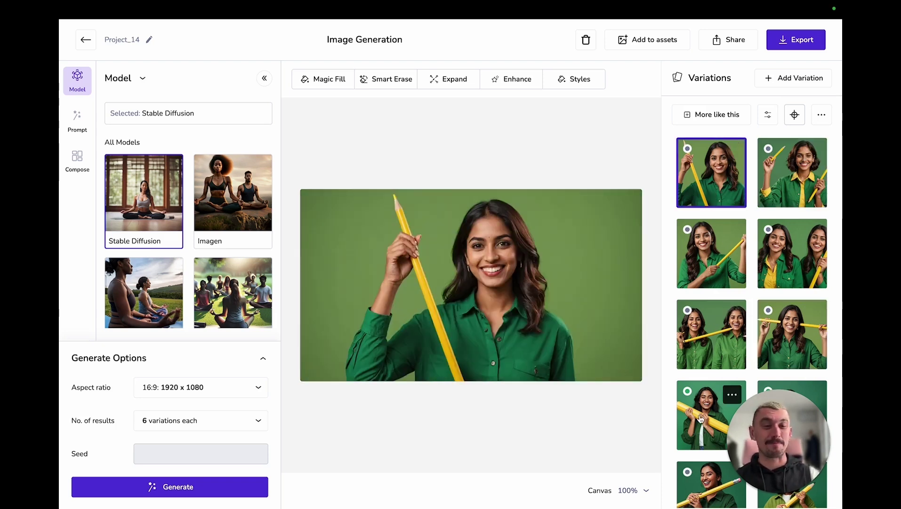
pyautogui.scroll(-3, 699, 447)
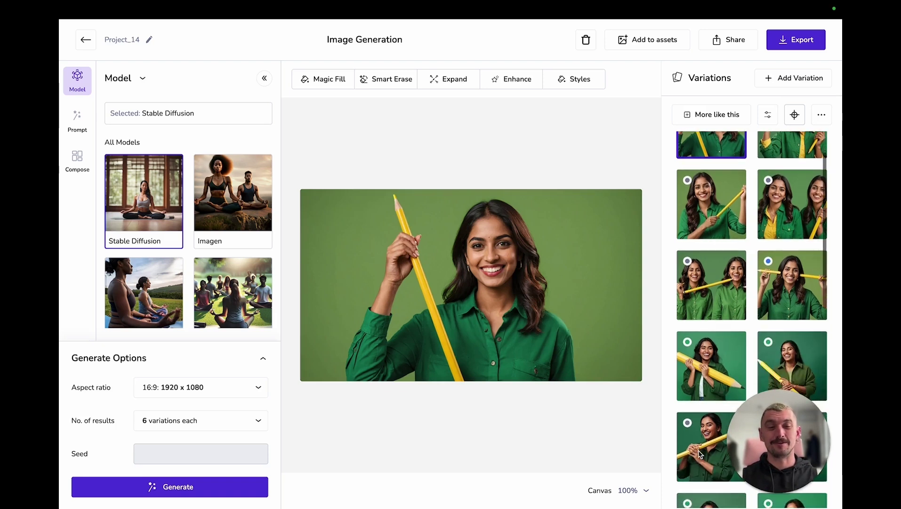
pyautogui.click(698, 477)
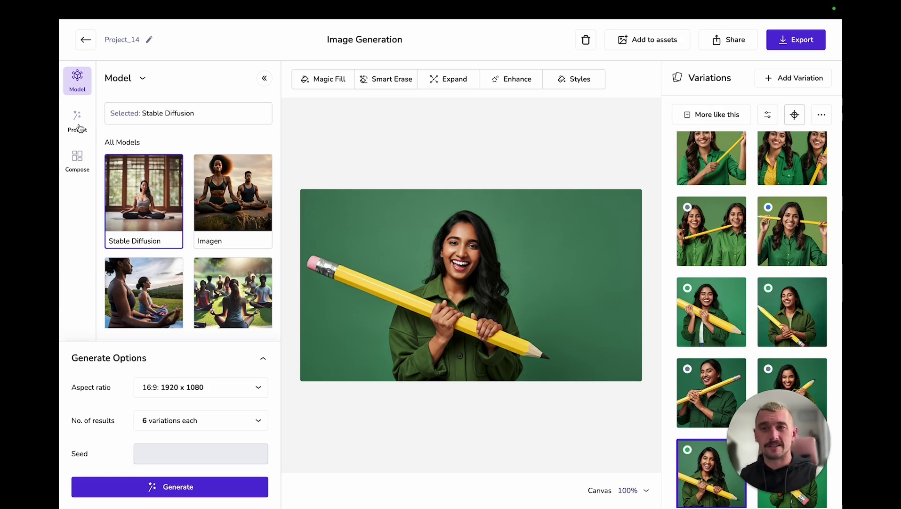
# Step: Briefly select Imagen, return to Stable Diffusion, and show the two-women upright-pencil image
pyautogui.click(220, 183)
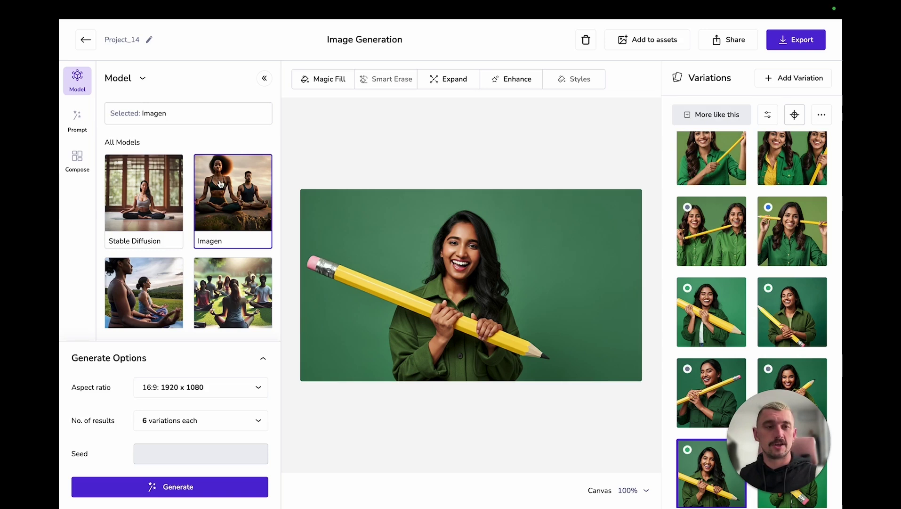
pyautogui.click(148, 188)
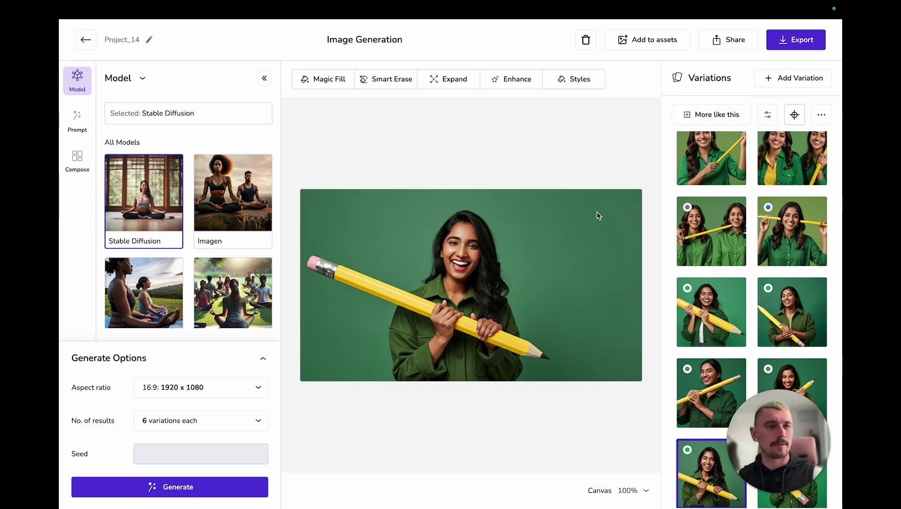
pyautogui.scroll(-1, 767, 192)
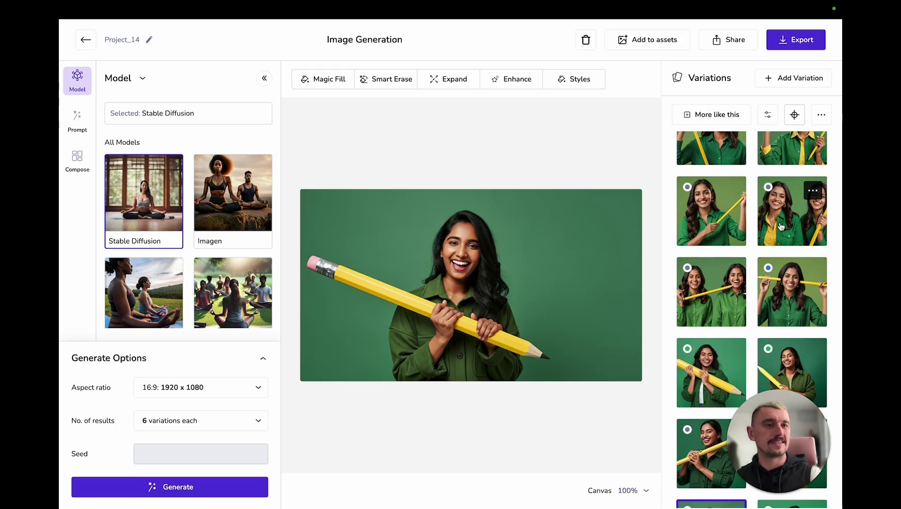
pyautogui.scroll(2, 781, 227)
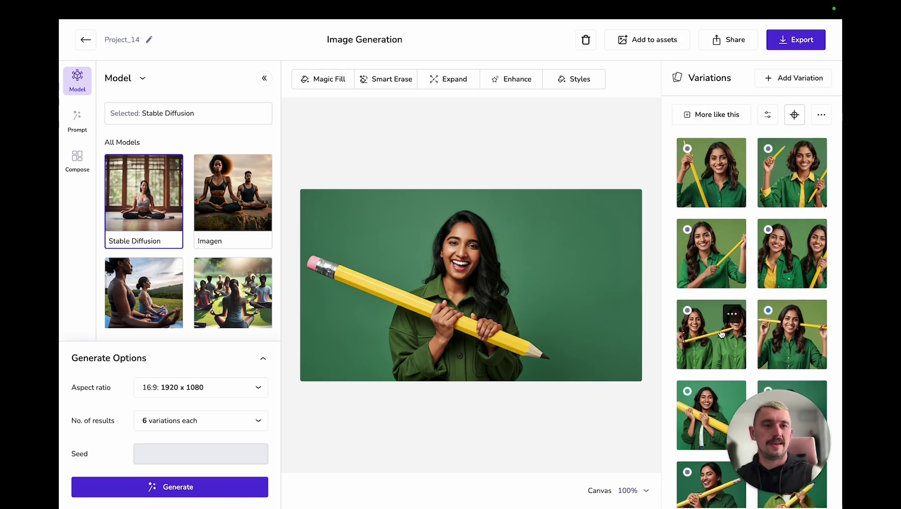
pyautogui.click(703, 359)
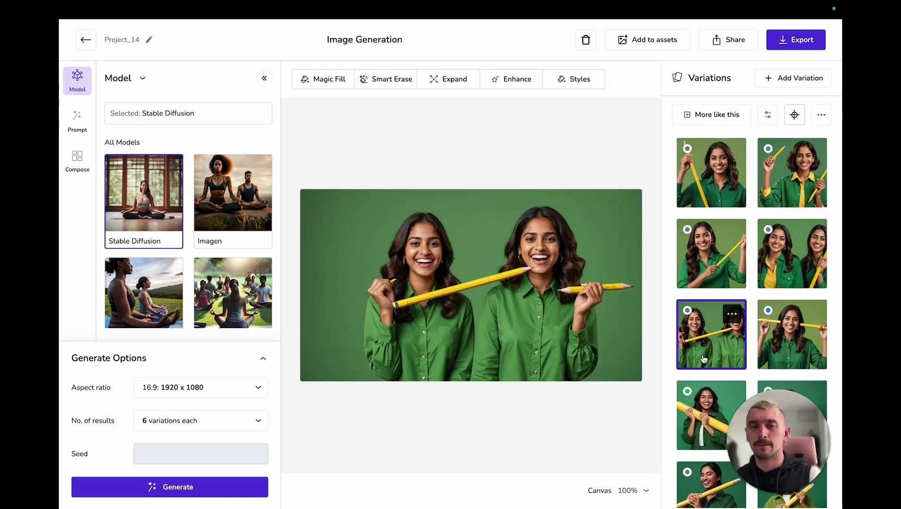
pyautogui.click(777, 263)
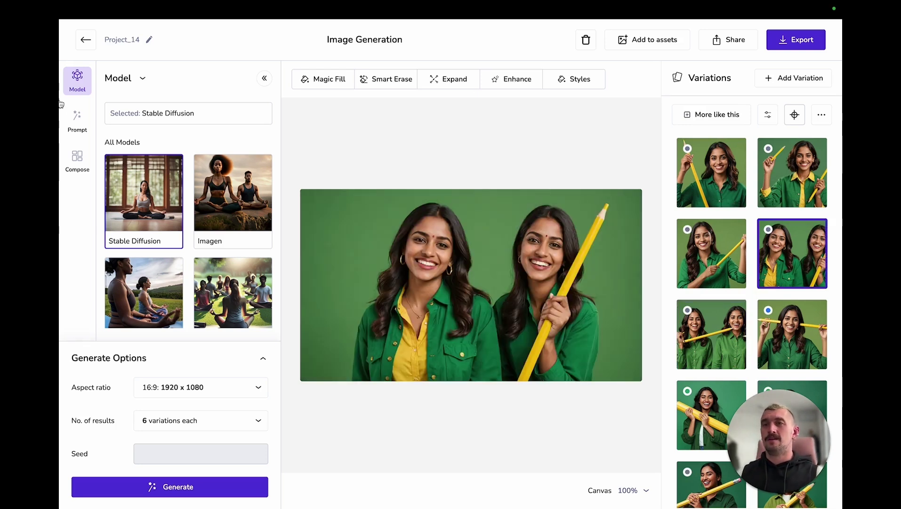
pyautogui.click(83, 126)
# Step: Enter the negative prompt 'Multiple people. Yellow clothing. Distorted pencil.' and generate new variations
pyautogui.click(178, 232)
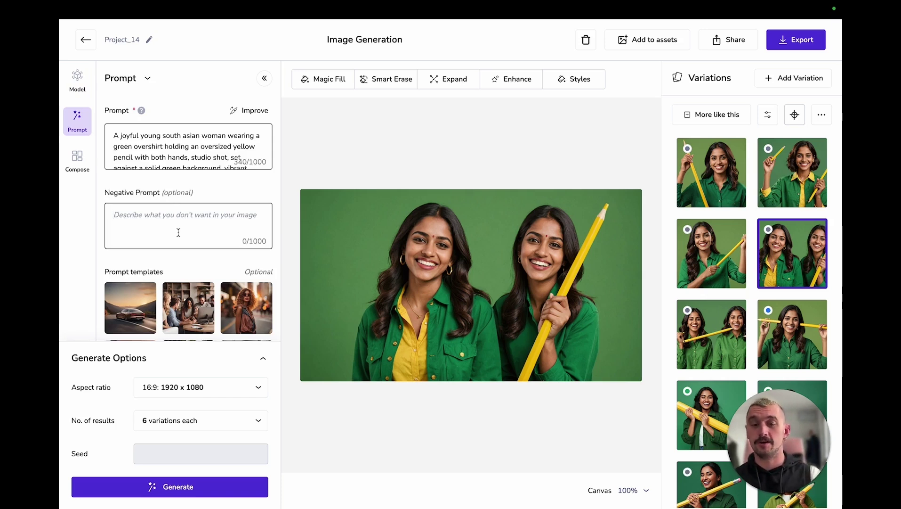
pyautogui.write('Multiple pe')
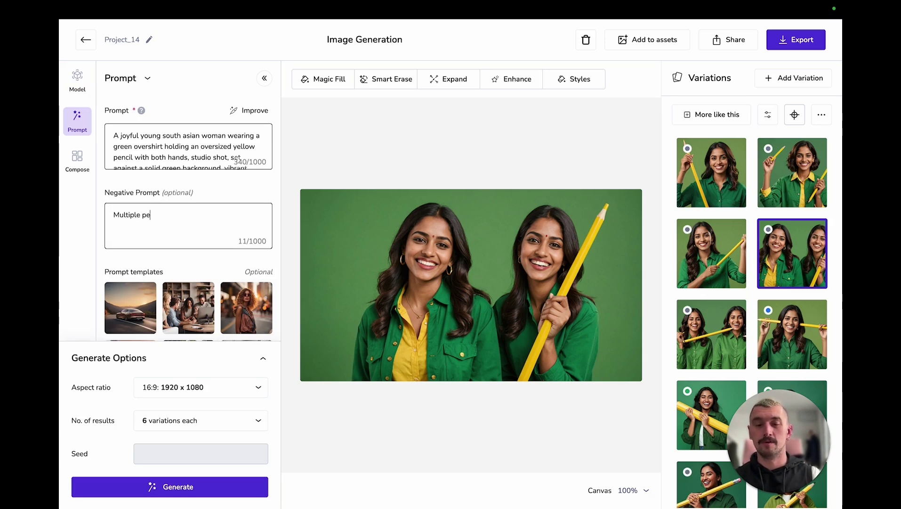
pyautogui.write('ople.')
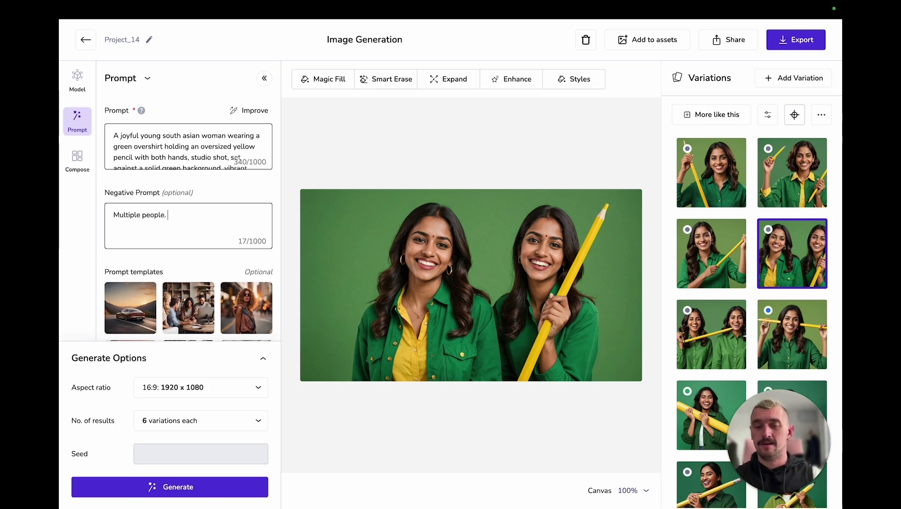
pyautogui.write('Yellow cl')
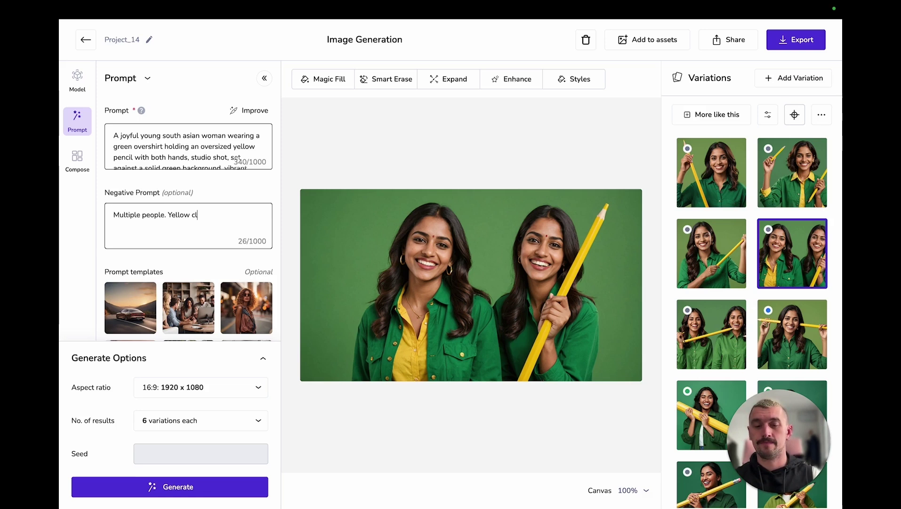
pyautogui.write('othing.')
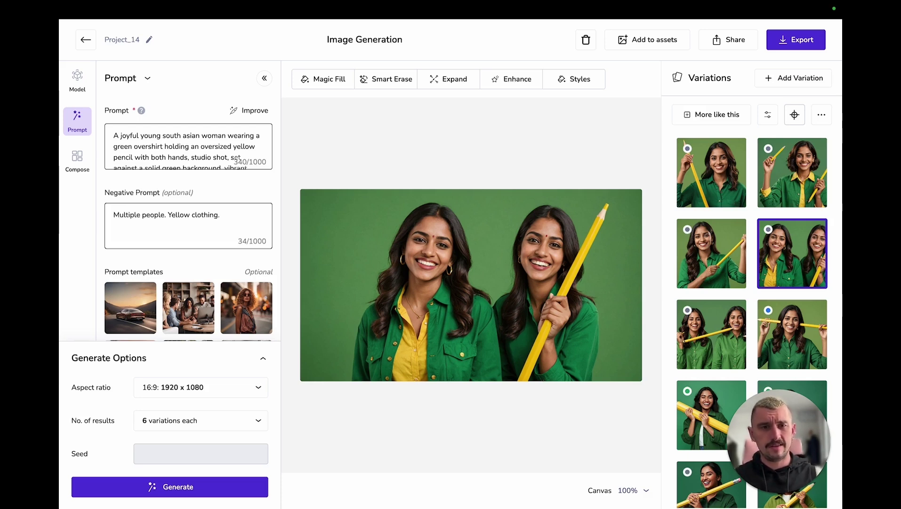
pyautogui.write('D')
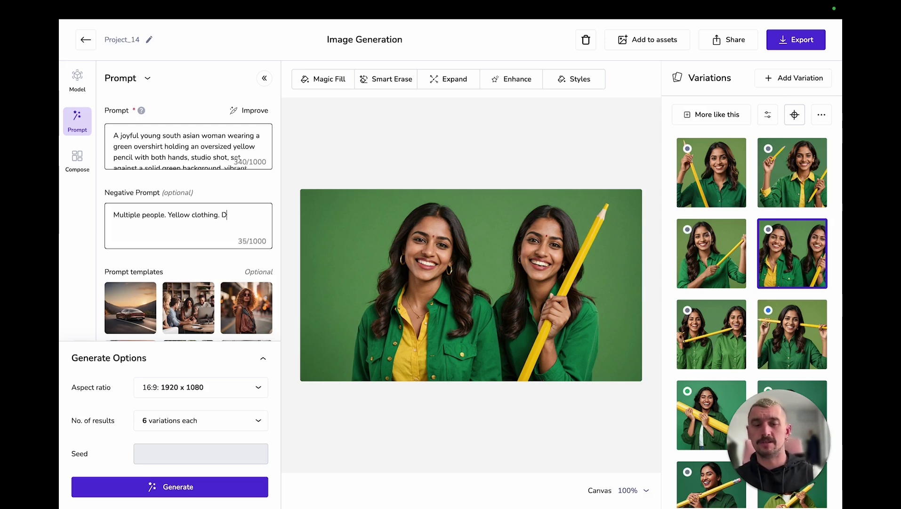
pyautogui.write('istorted pencil.')
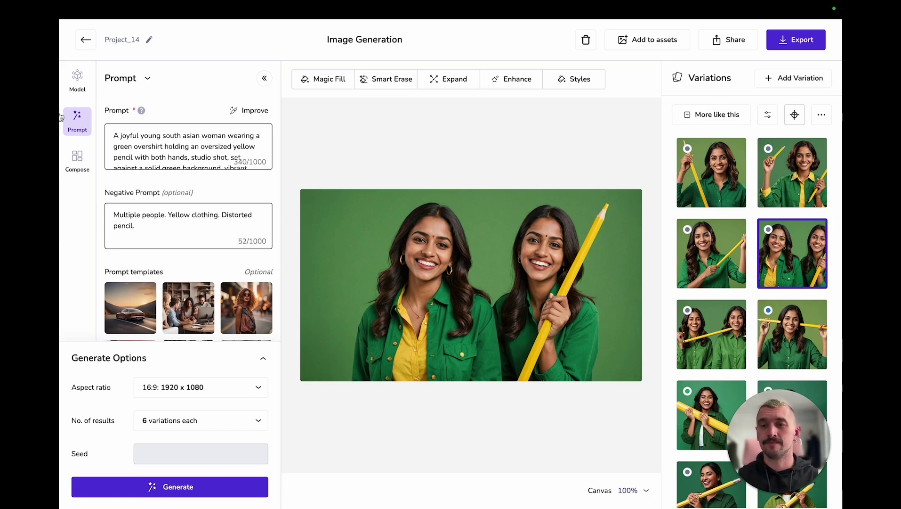
pyautogui.click(174, 494)
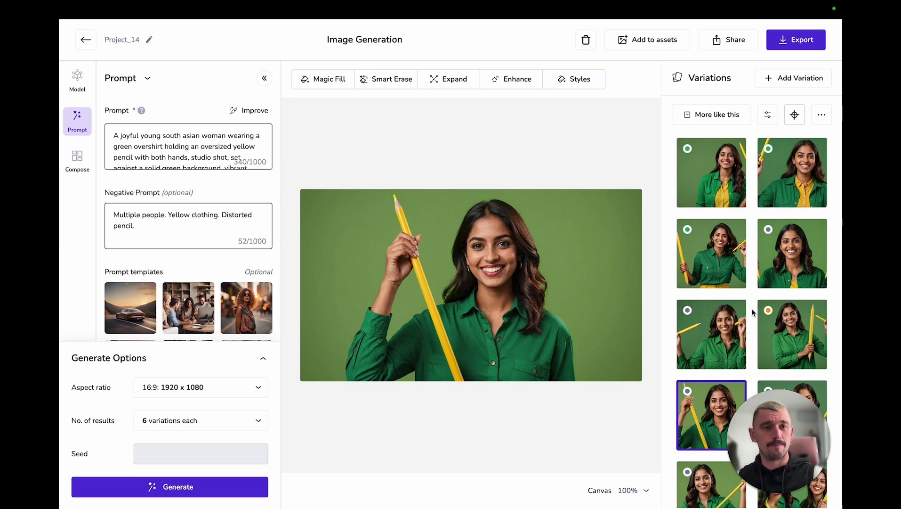
# Step: Preview the new results and show the woman holding a pencil in each hand
pyautogui.click(781, 354)
pyautogui.click(789, 273)
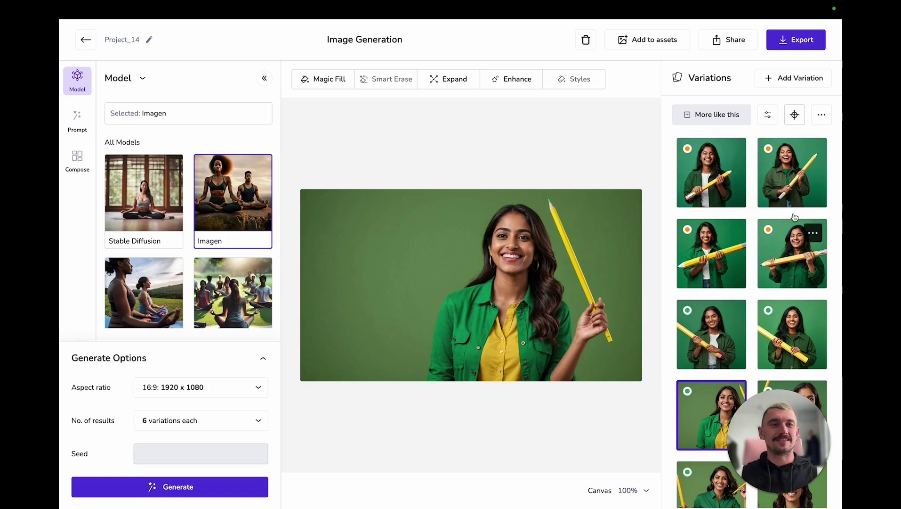
# Step: Compare the Imagen variations and show the woman in the white top holding the pencil diagonally
pyautogui.click(780, 344)
pyautogui.click(782, 284)
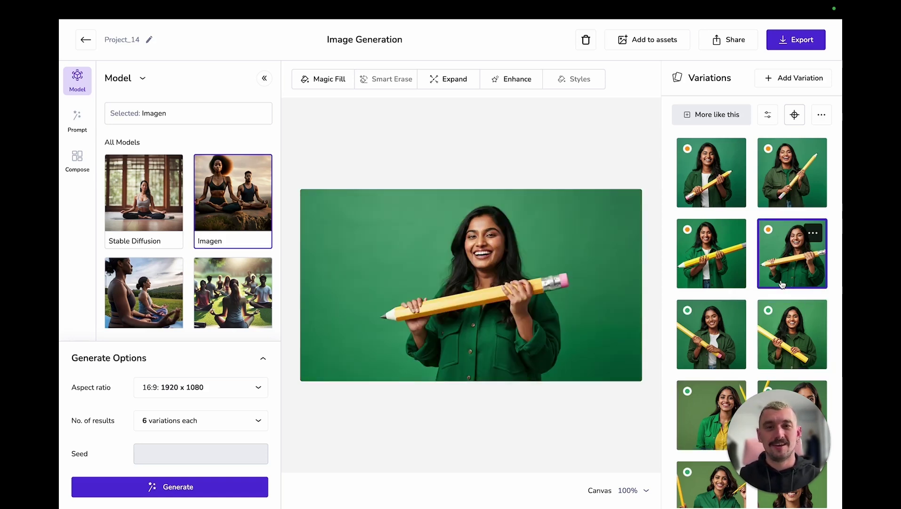
pyautogui.click(792, 179)
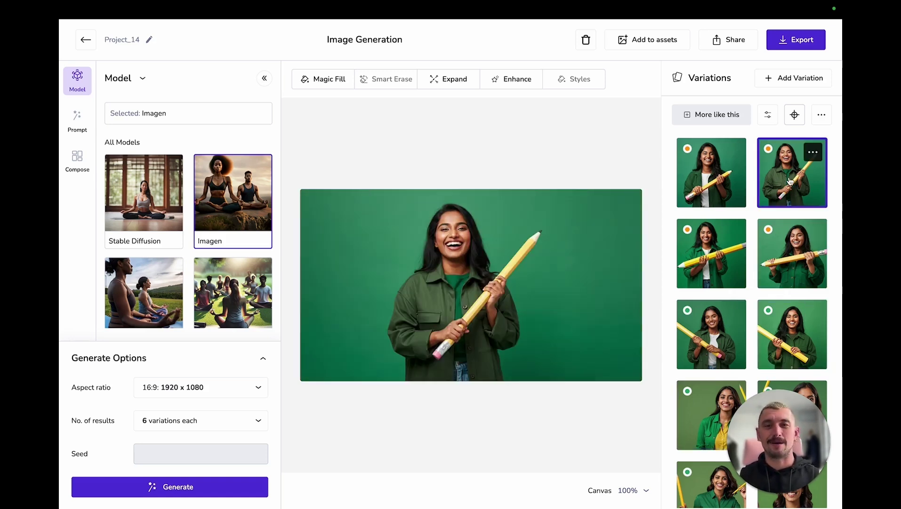
pyautogui.click(703, 182)
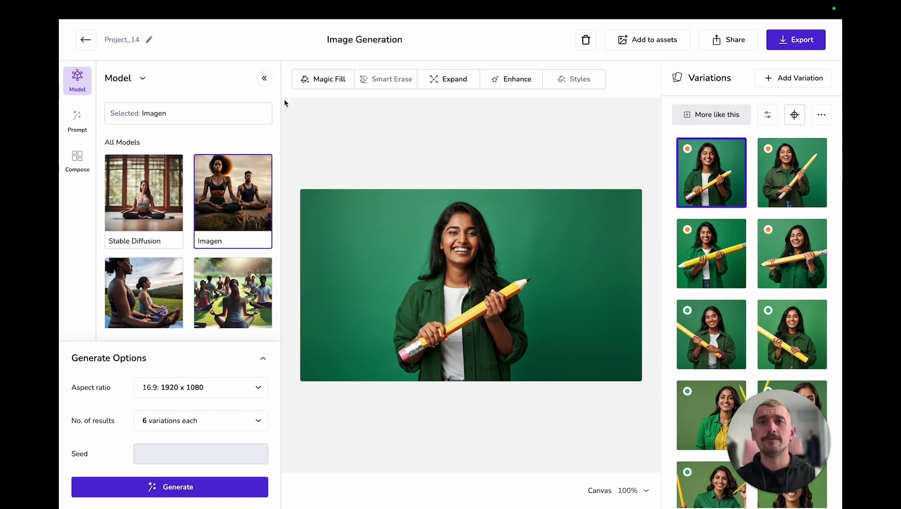
# Step: Try the Stable Diffusion, Imagen, Bria Images and Adobe Firefly model cards in turn
pyautogui.moveTo(589, 88)
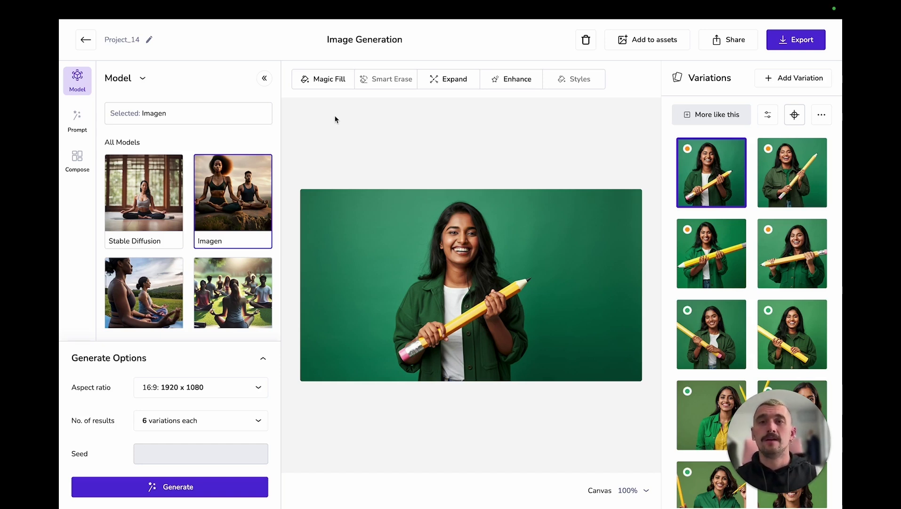
pyautogui.click(133, 197)
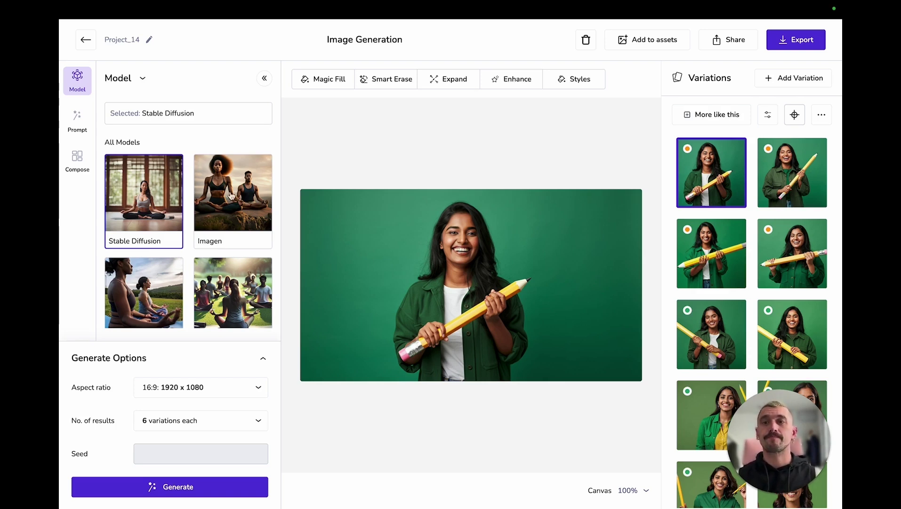
pyautogui.click(237, 207)
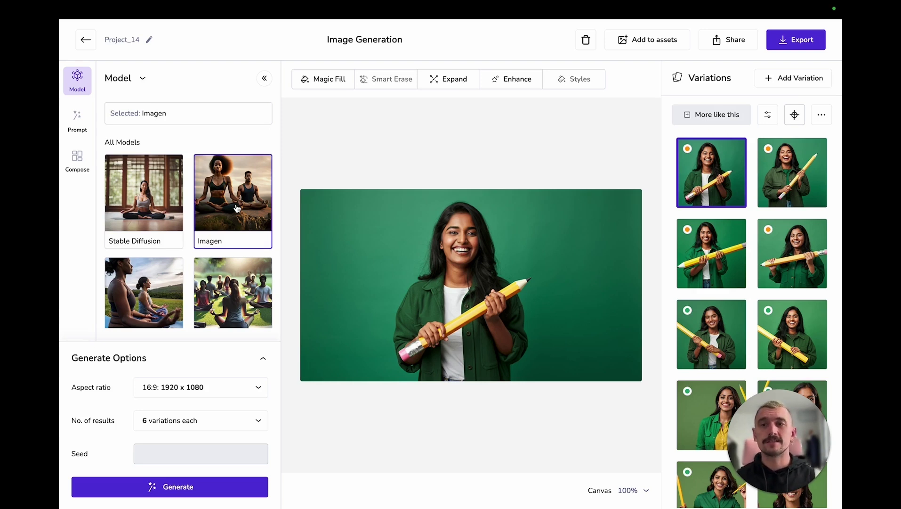
pyautogui.scroll(-2, 182, 225)
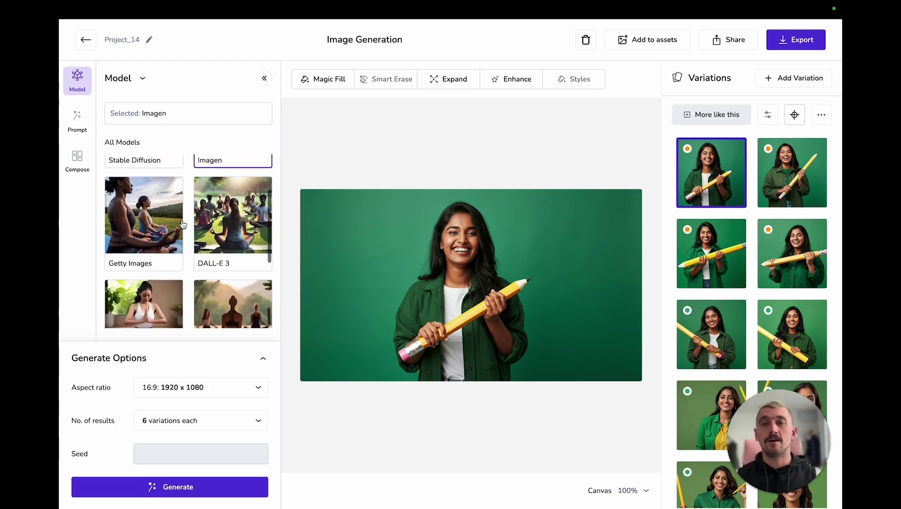
pyautogui.scroll(-2, 182, 224)
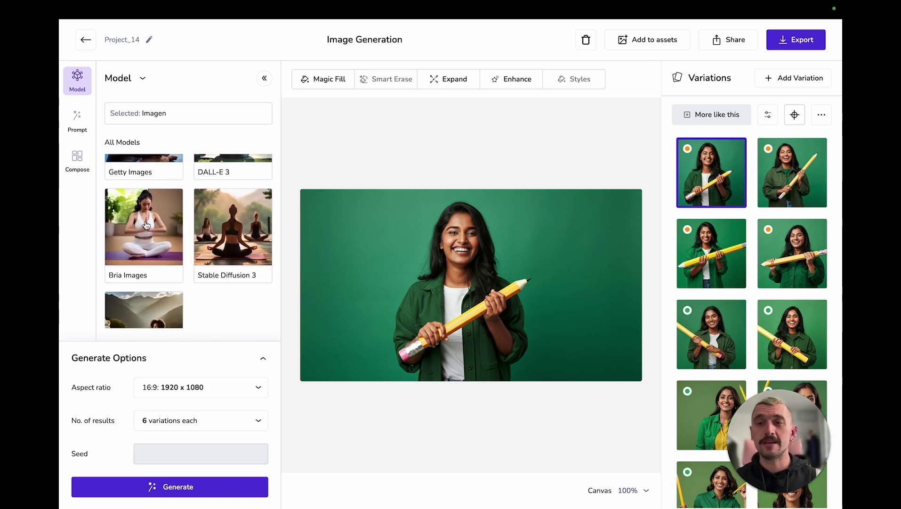
pyautogui.click(146, 225)
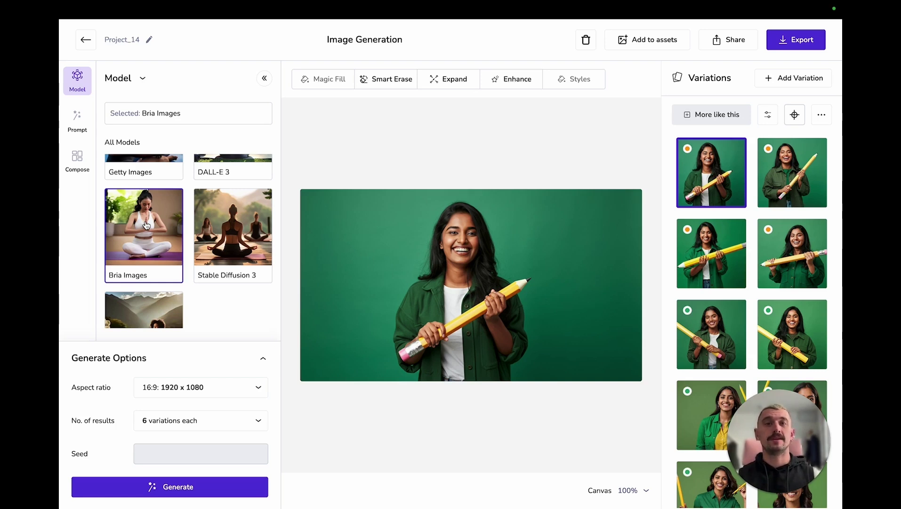
pyautogui.scroll(-2, 146, 225)
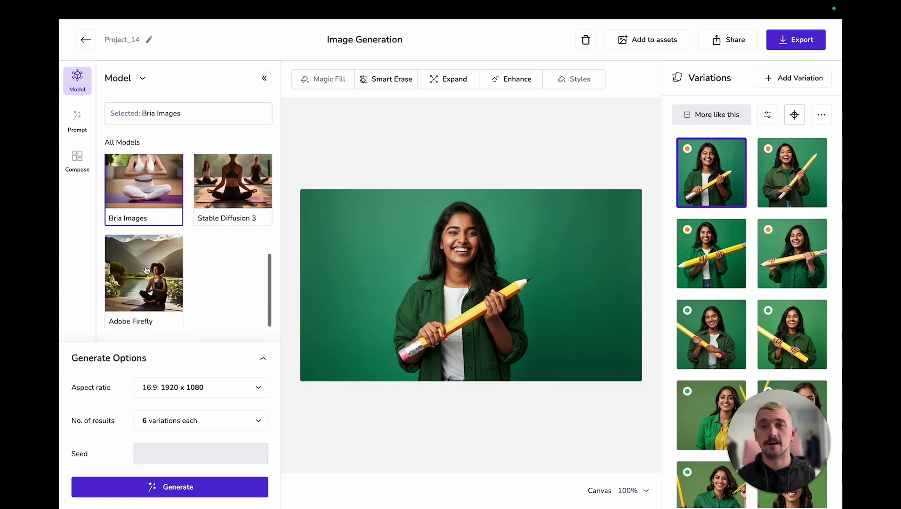
pyautogui.click(149, 289)
# Step: Reselect Stable Diffusion and show the horizontal-pencil Imagen variation on the canvas
pyautogui.scroll(1, 148, 288)
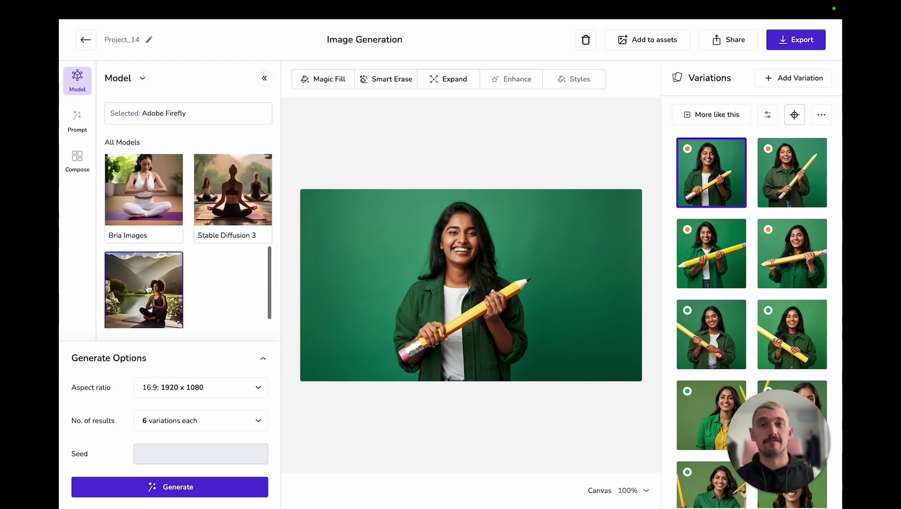
pyautogui.scroll(-1, 148, 289)
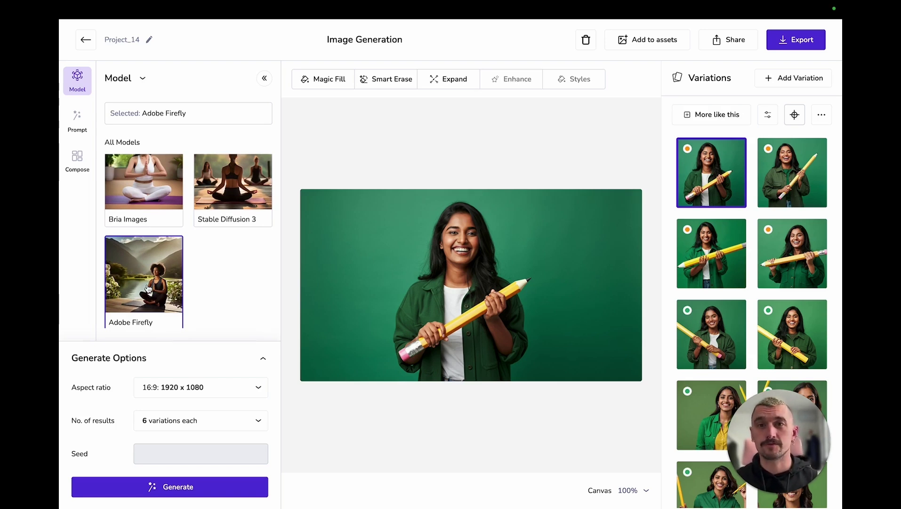
pyautogui.scroll(-4, 148, 289)
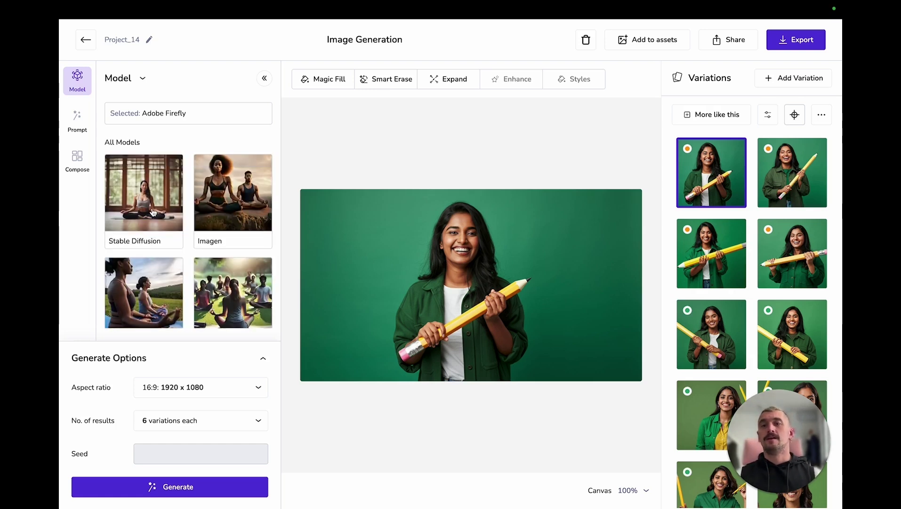
pyautogui.click(152, 212)
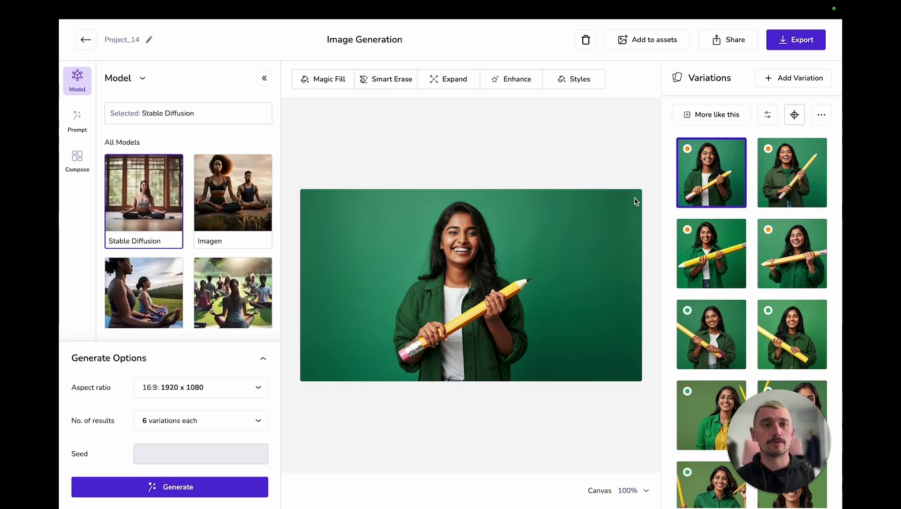
pyautogui.moveTo(697, 161)
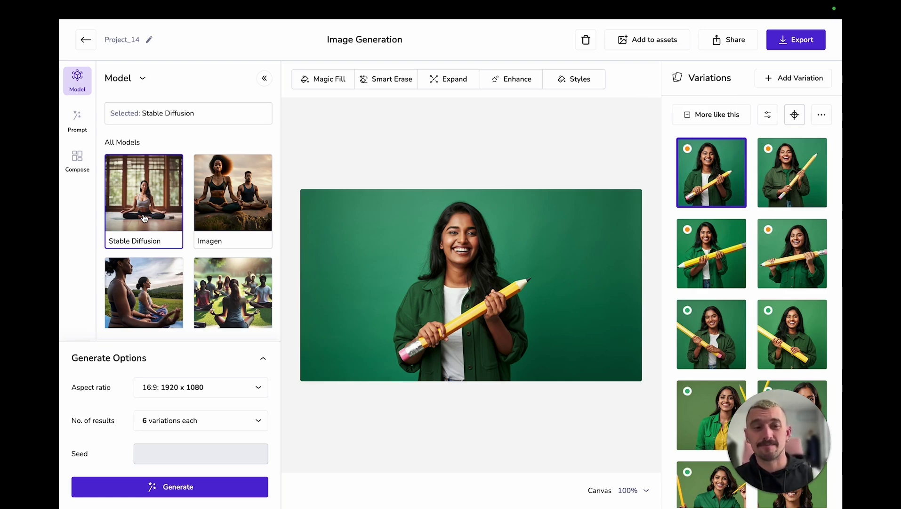
pyautogui.click(226, 179)
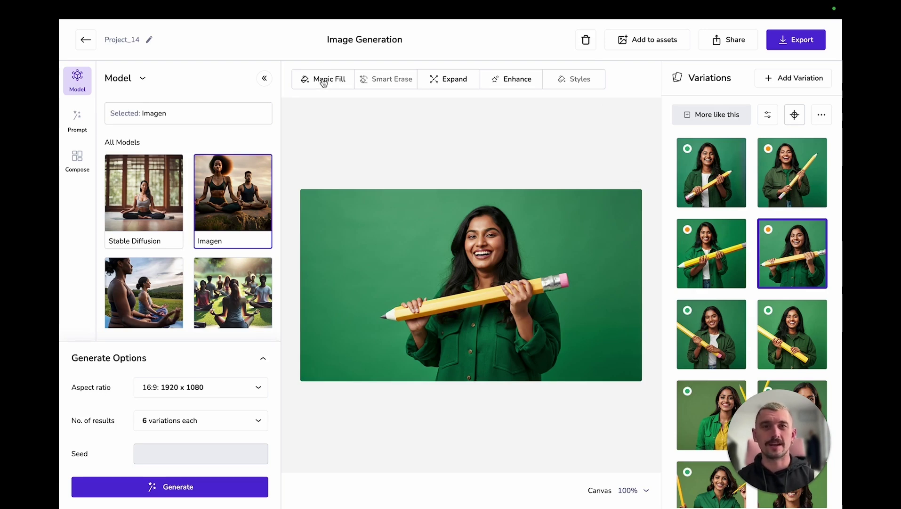
# Step: Magic Fill the area left of the pencil tip with 'Yellow graphic lightning bolts coming from the tip of the pencil'
pyautogui.click(323, 80)
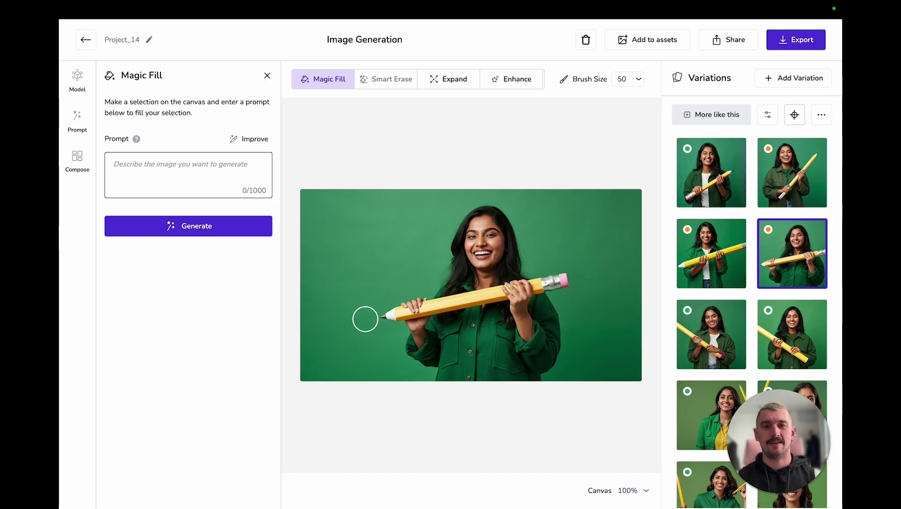
pyautogui.moveTo(365, 319)
pyautogui.mouseDown()
pyautogui.moveTo(323, 303)
pyautogui.moveTo(316, 267)
pyautogui.moveTo(346, 250)
pyautogui.moveTo(362, 298)
pyautogui.moveTo(338, 267)
pyautogui.moveTo(321, 313)
pyautogui.moveTo(332, 358)
pyautogui.moveTo(358, 346)
pyautogui.moveTo(365, 309)
pyautogui.moveTo(336, 338)
pyautogui.moveTo(364, 358)
pyautogui.moveTo(369, 332)
pyautogui.moveTo(359, 314)
pyautogui.moveTo(368, 296)
pyautogui.moveTo(344, 249)
pyautogui.moveTo(313, 297)
pyautogui.moveTo(329, 362)
pyautogui.moveTo(369, 364)
pyautogui.mouseUp()
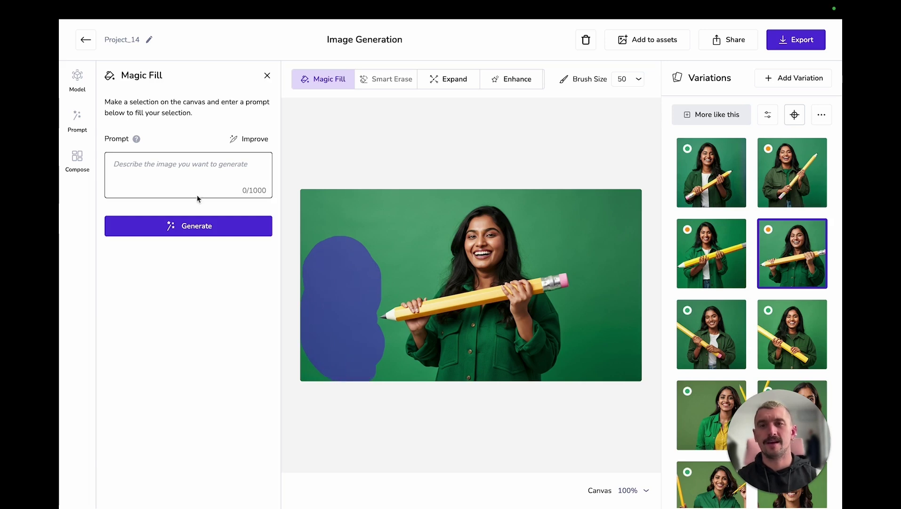
pyautogui.click(183, 185)
pyautogui.write('Yellow ')
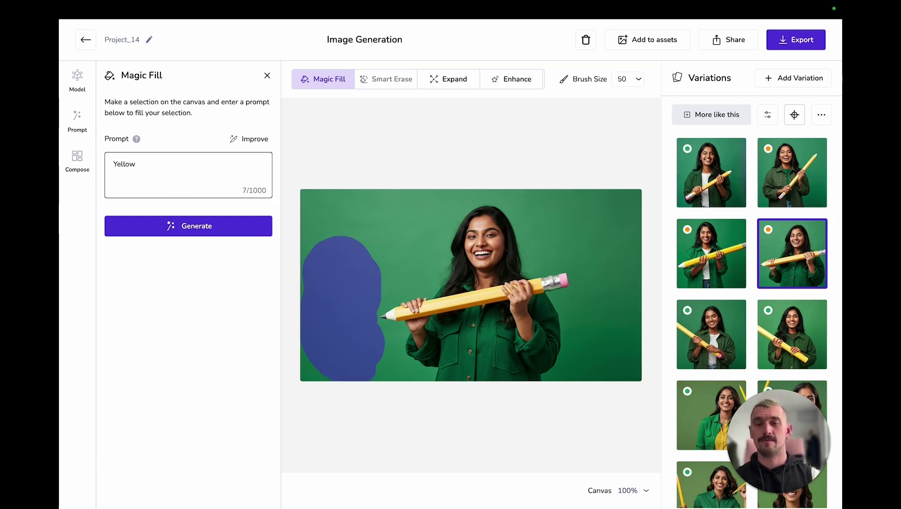
pyautogui.write('graphic lig')
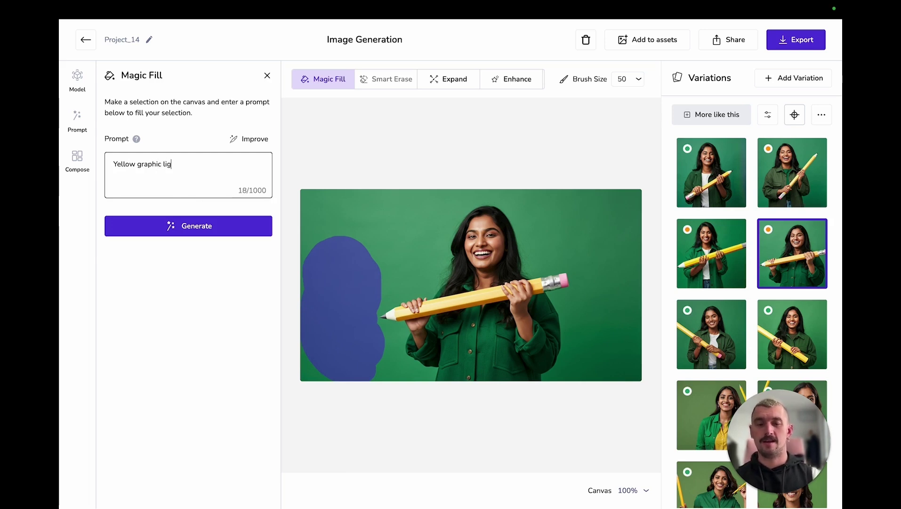
pyautogui.write('htning bol')
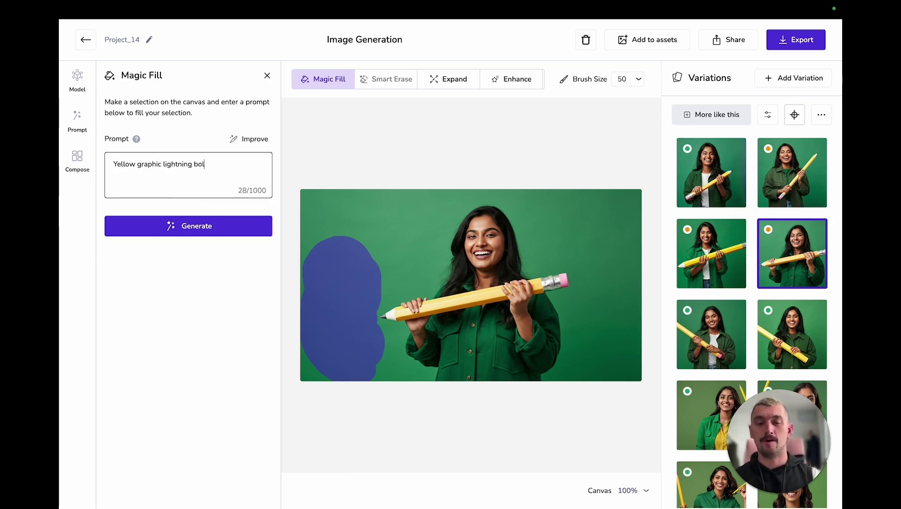
pyautogui.write('ts coming from the ')
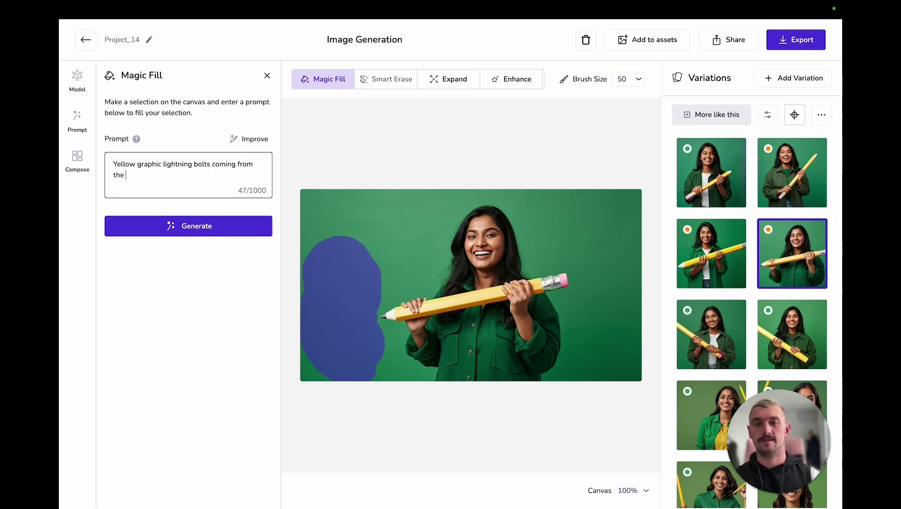
pyautogui.write('tip of the ')
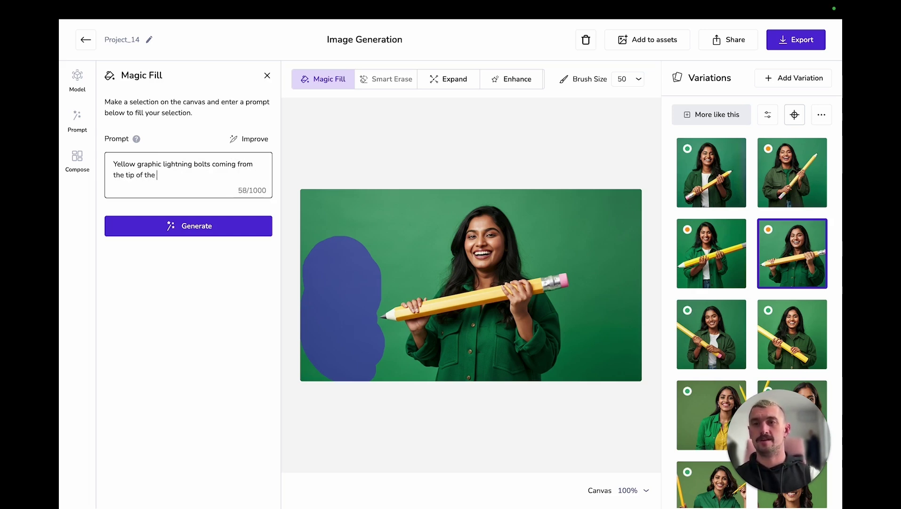
pyautogui.write('pencil')
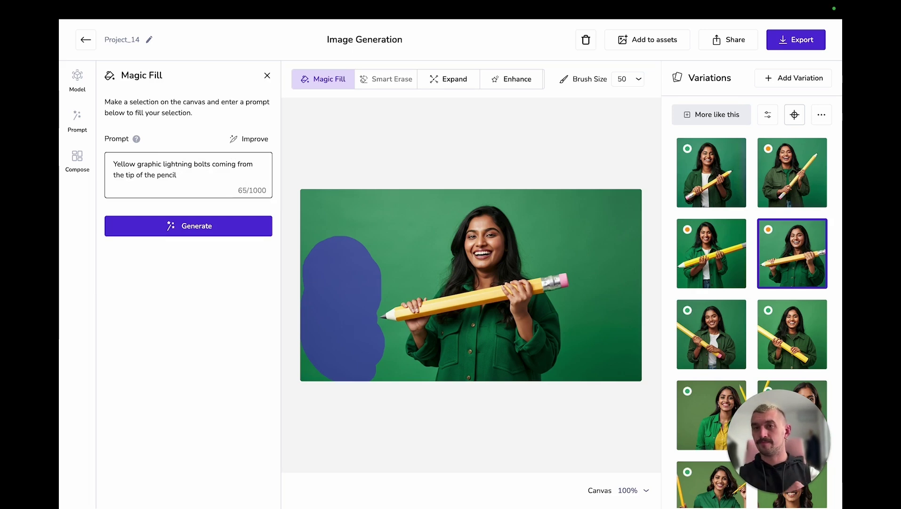
pyautogui.click(207, 223)
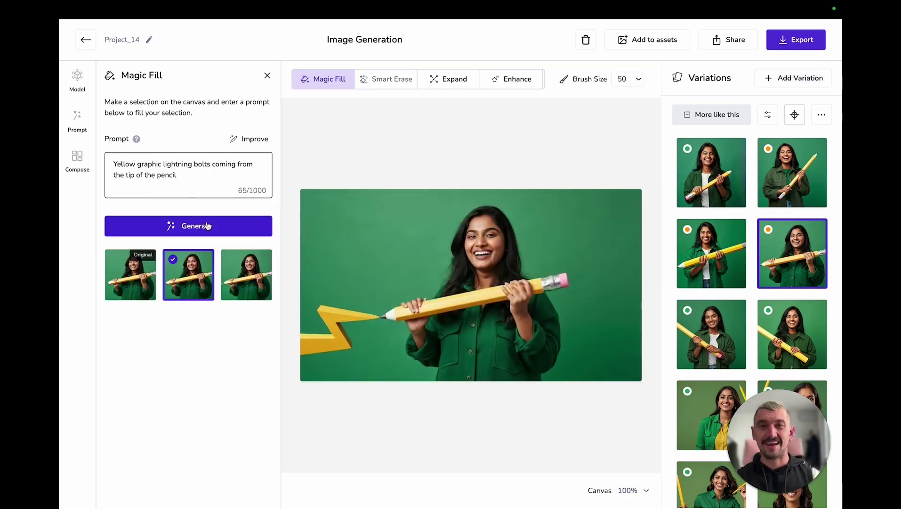
# Step: Compare the lightning-bolt results and keep the flat yellow bolt
pyautogui.click(235, 283)
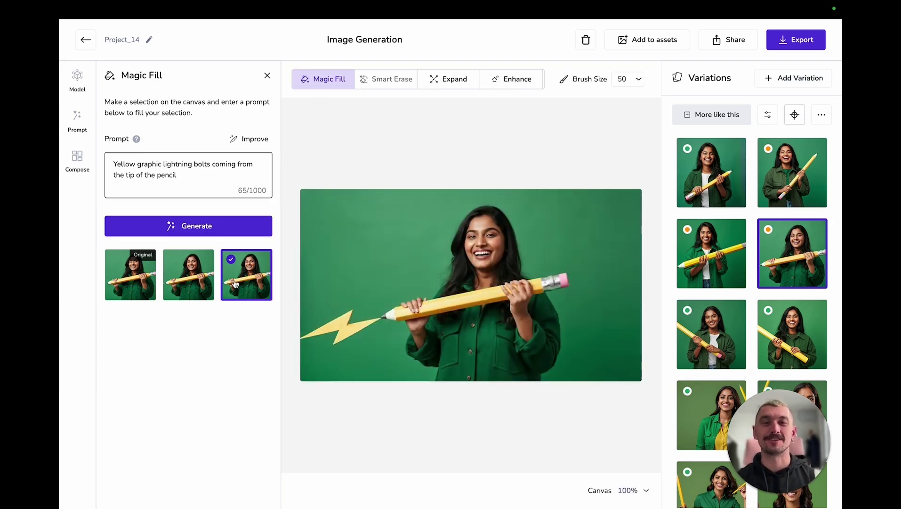
pyautogui.click(192, 291)
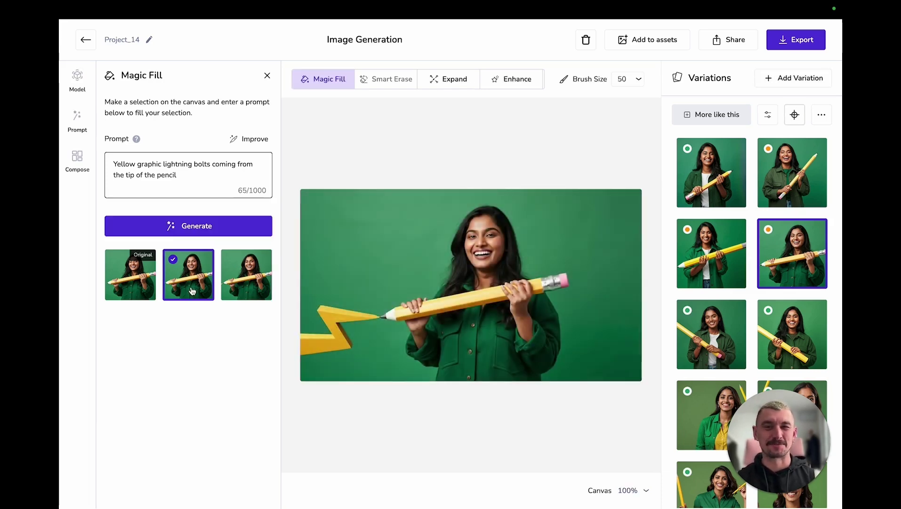
pyautogui.click(236, 289)
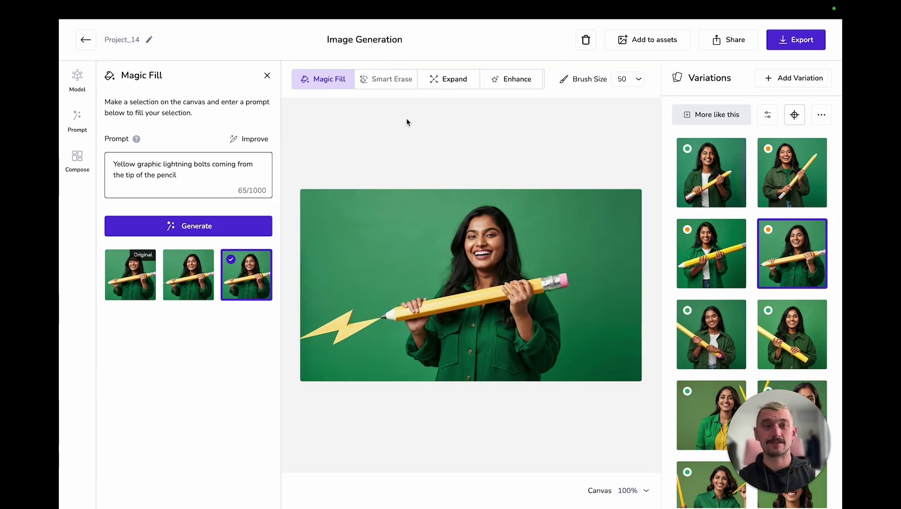
# Step: Switch the generation model to Stable Diffusion
pyautogui.click(79, 80)
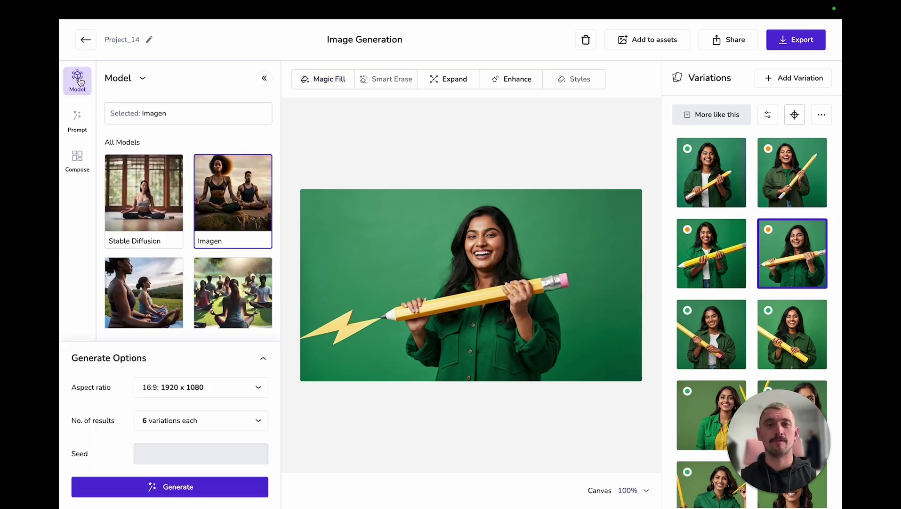
pyautogui.click(144, 191)
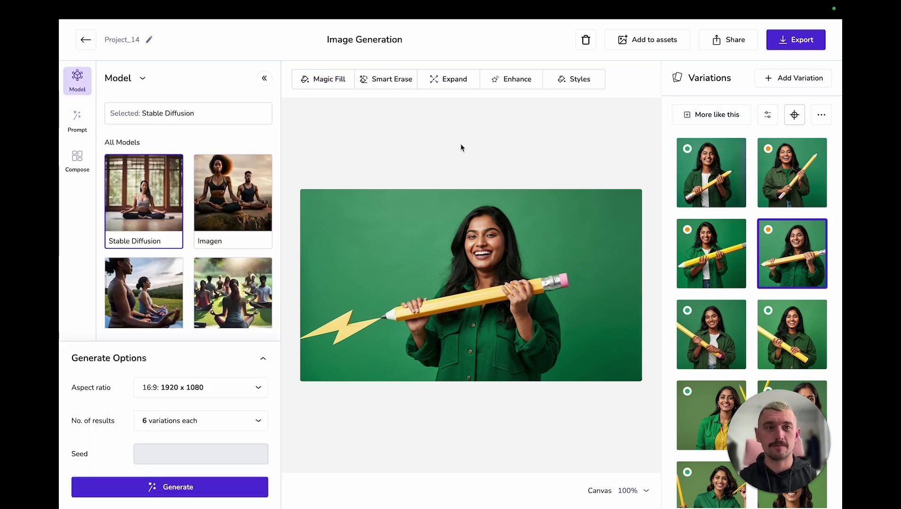
pyautogui.moveTo(691, 256)
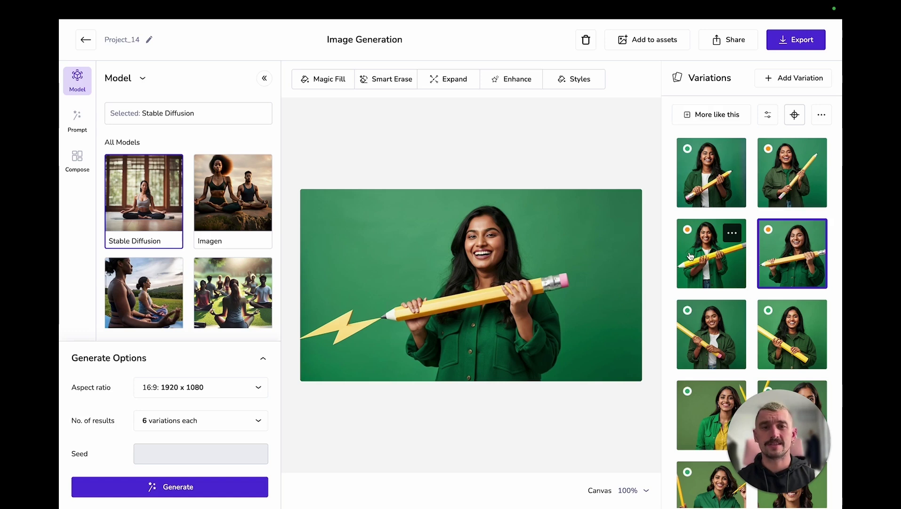
pyautogui.moveTo(780, 276)
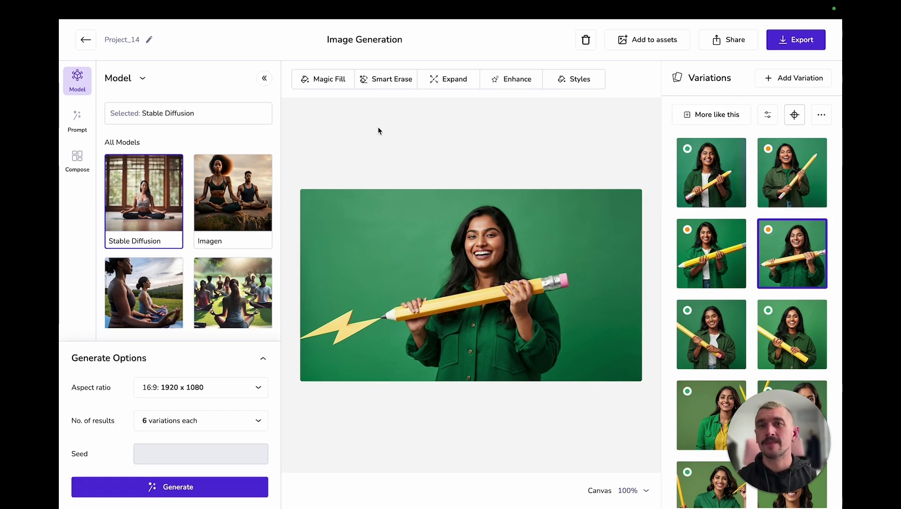
# Step: Smart Erase the spot on the shirt's bottom centre using a 16 brush size
pyautogui.click(399, 85)
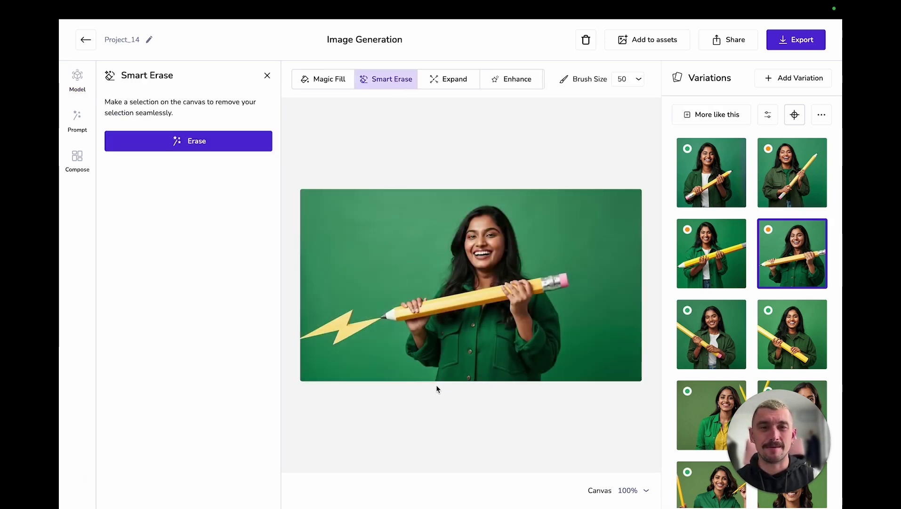
pyautogui.click(639, 80)
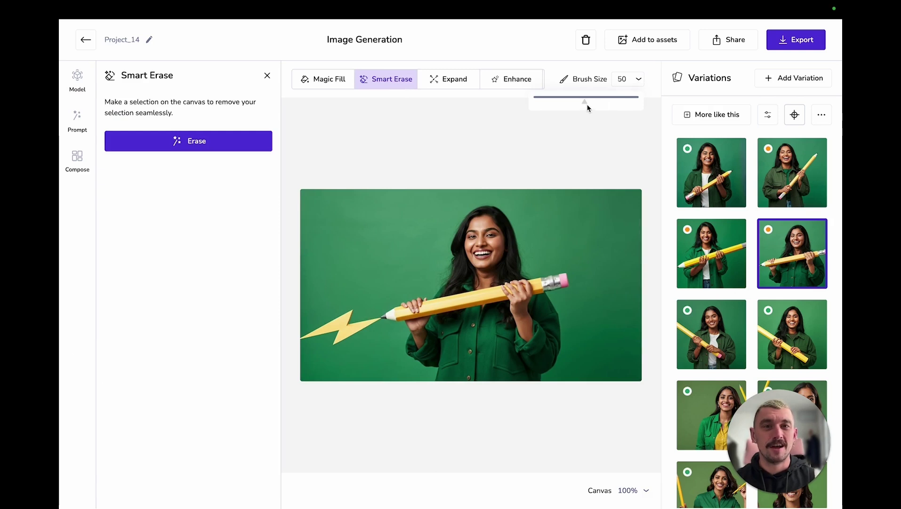
pyautogui.moveTo(587, 108); pyautogui.dragTo(548, 107)
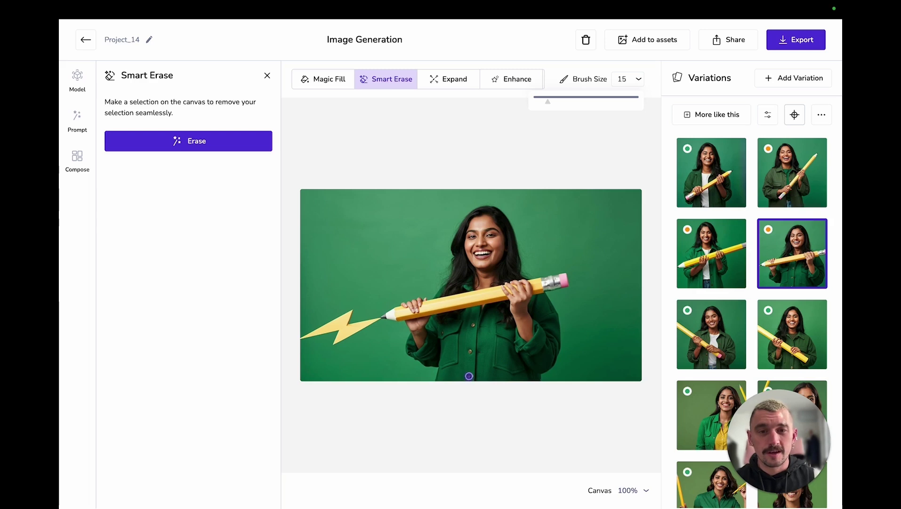
pyautogui.click(469, 376)
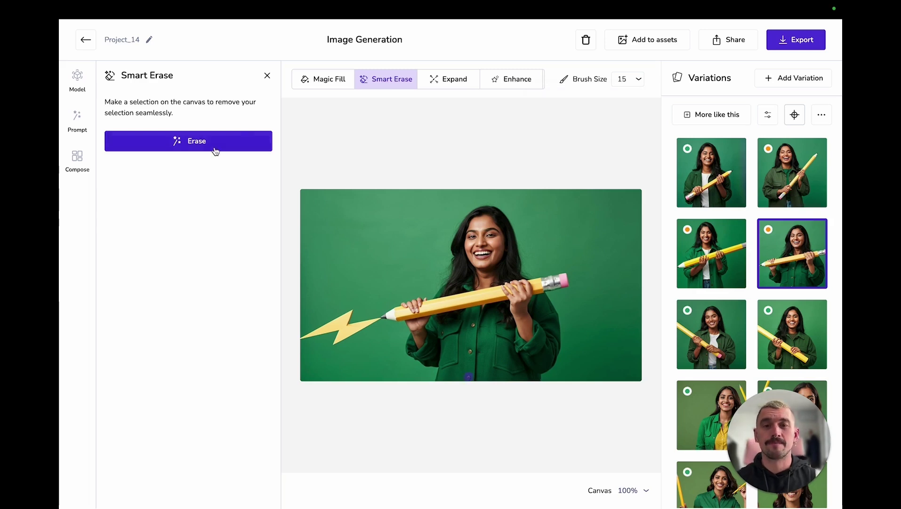
pyautogui.click(193, 146)
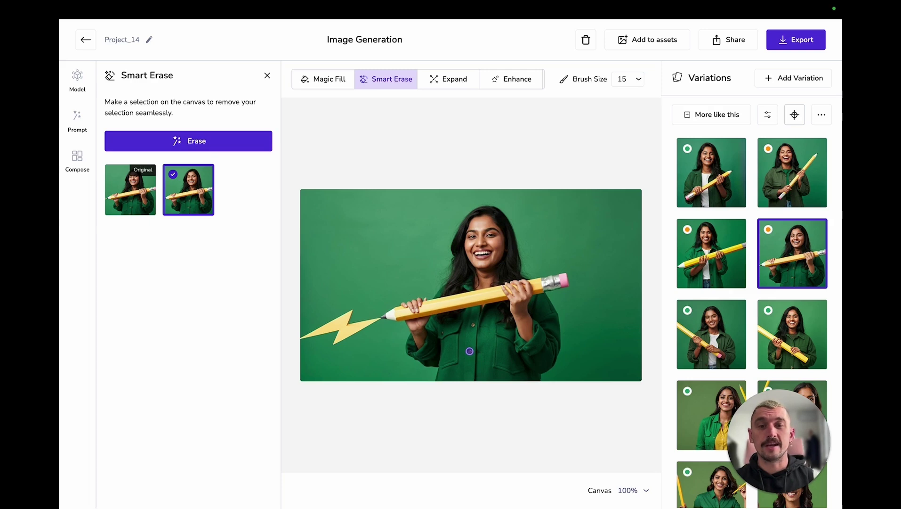
# Step: Smart Erase a second small spot in the middle of the green shirt
pyautogui.click(216, 148)
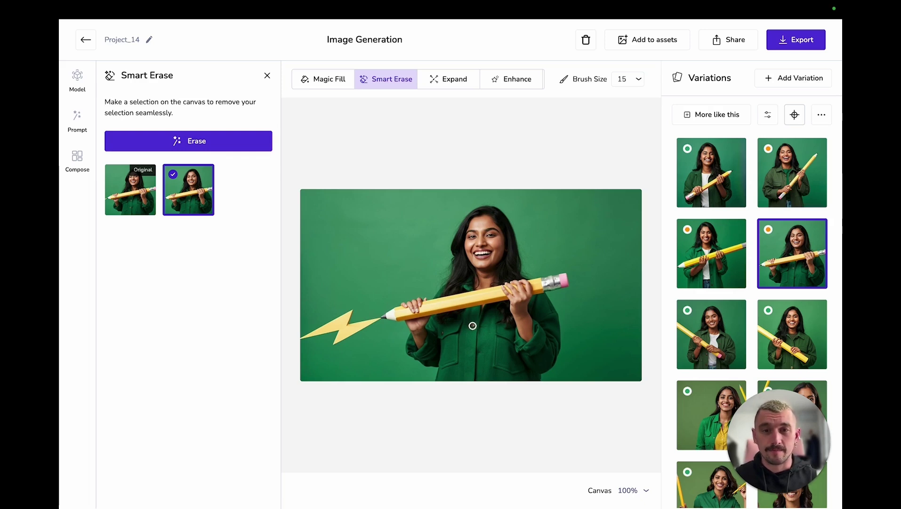
pyautogui.click(473, 324)
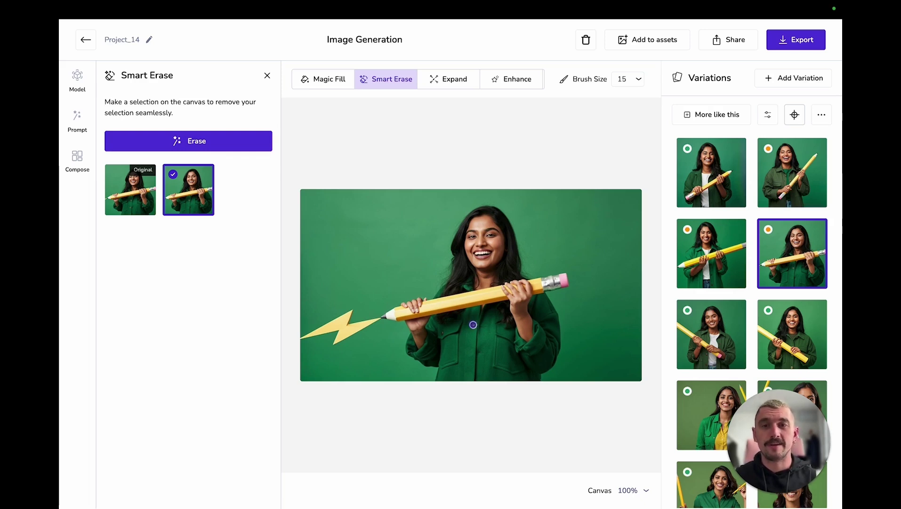
pyautogui.click(232, 149)
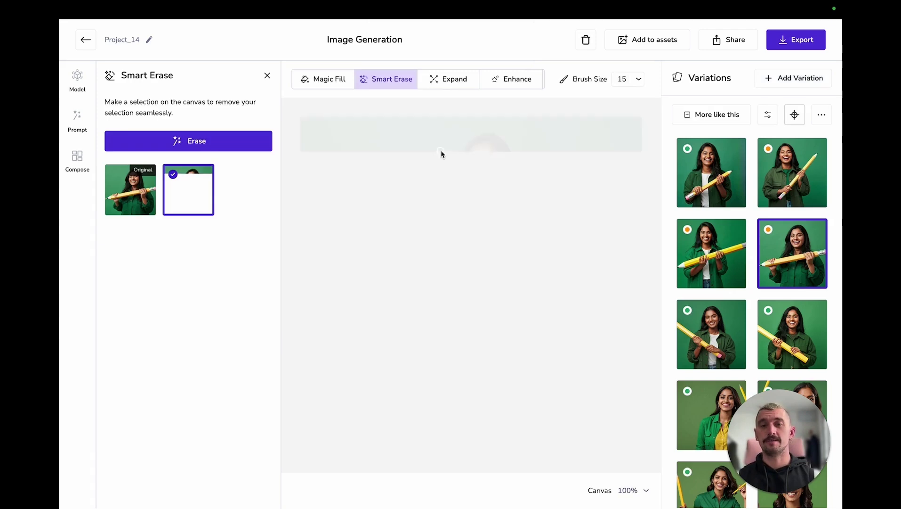
# Step: Expand the pencil-woman image to the 1.91:1 (1200 x 628) aspect ratio
pyautogui.click(451, 79)
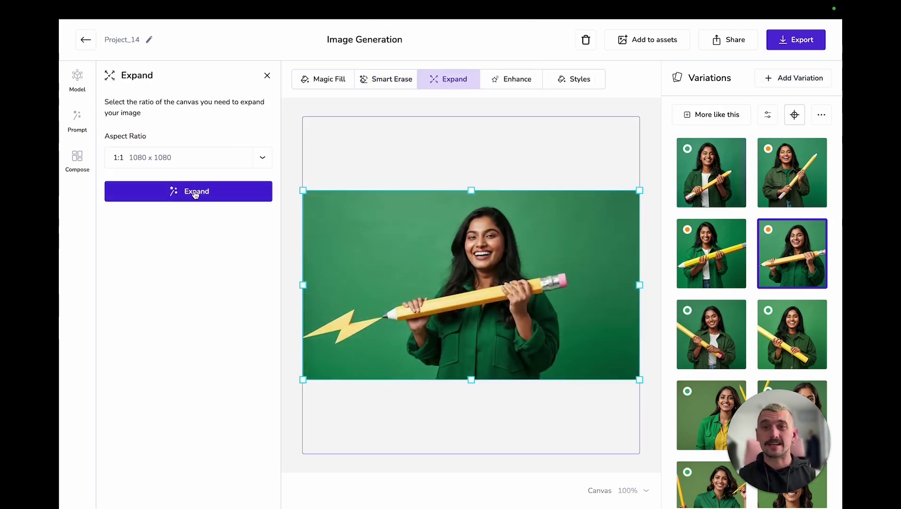
pyautogui.click(224, 157)
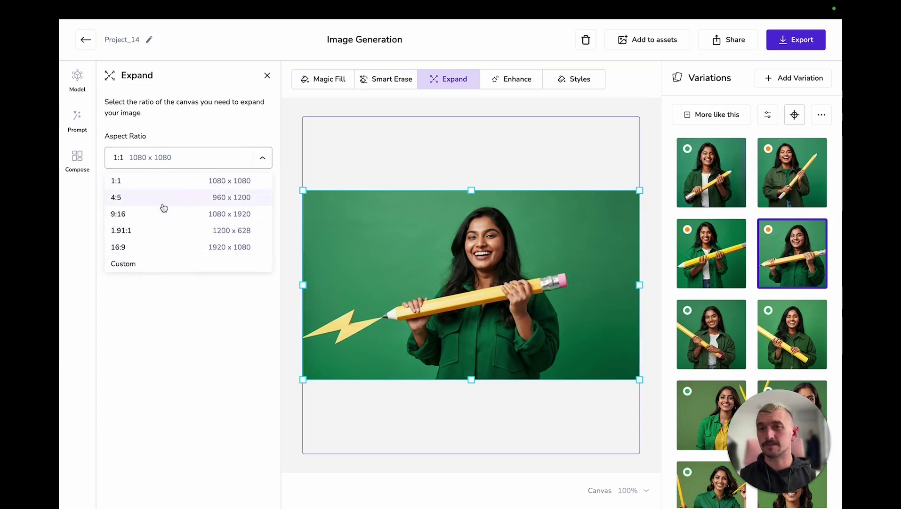
pyautogui.click(142, 236)
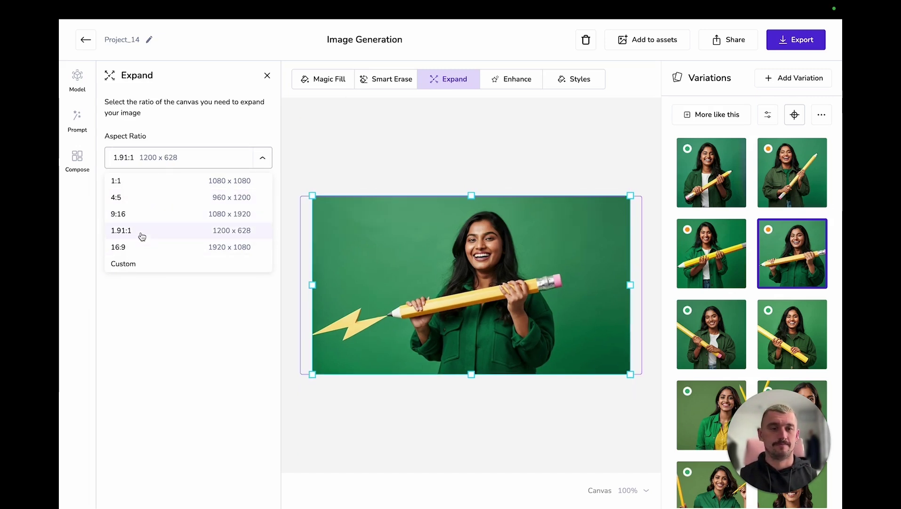
pyautogui.click(156, 360)
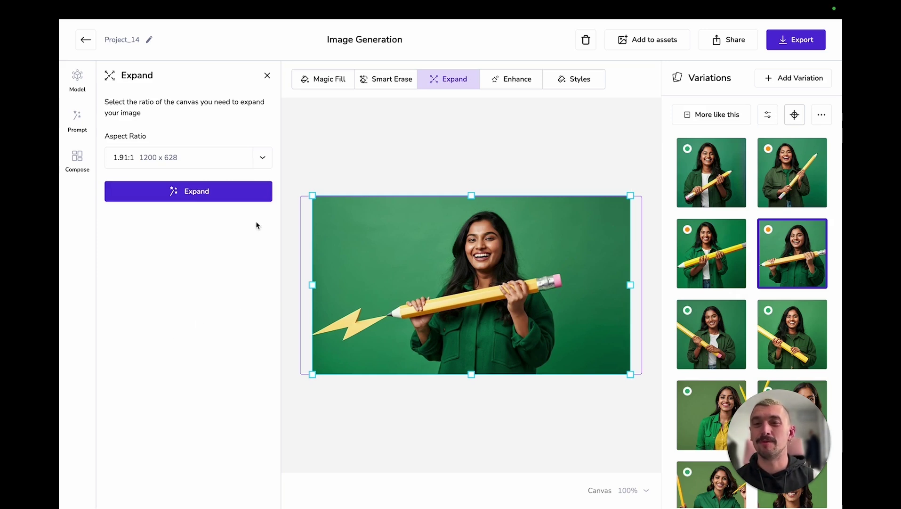
pyautogui.click(234, 192)
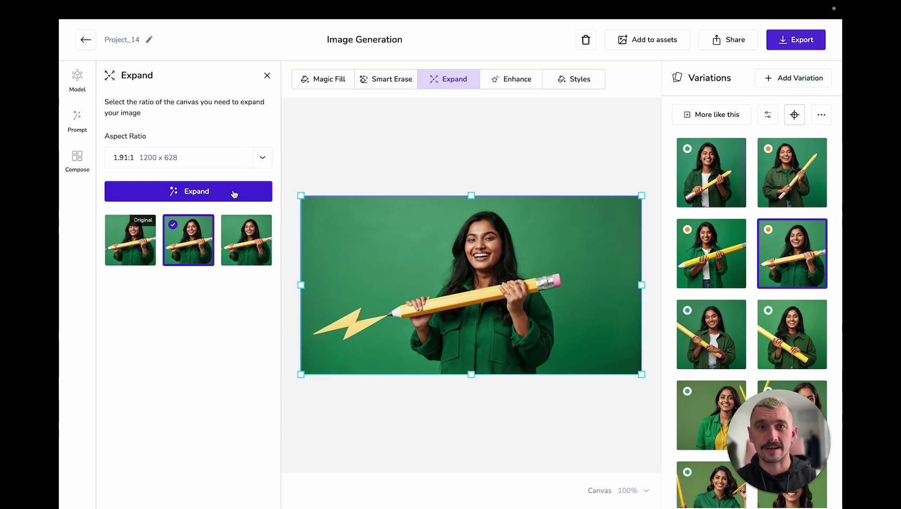
# Step: Review the Enhance options, then bring up Styles with its six presets and 70% strength
pyautogui.click(506, 85)
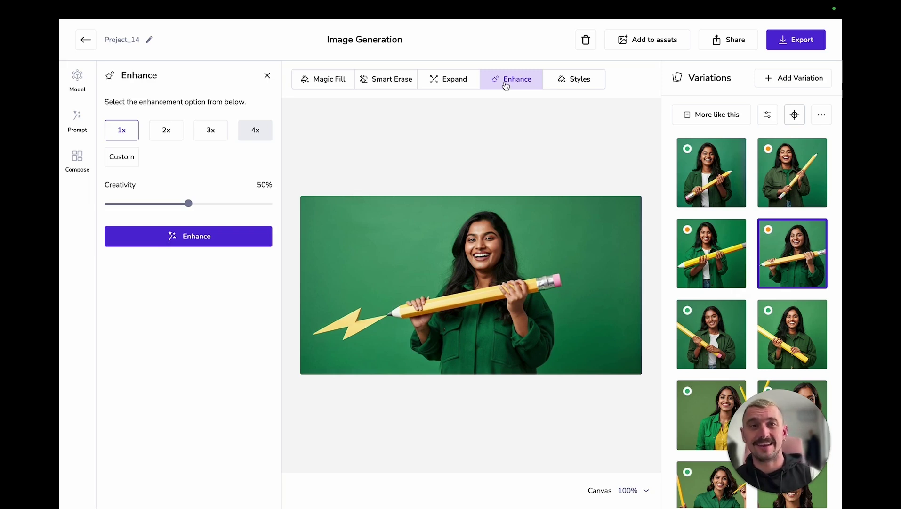
pyautogui.click(577, 81)
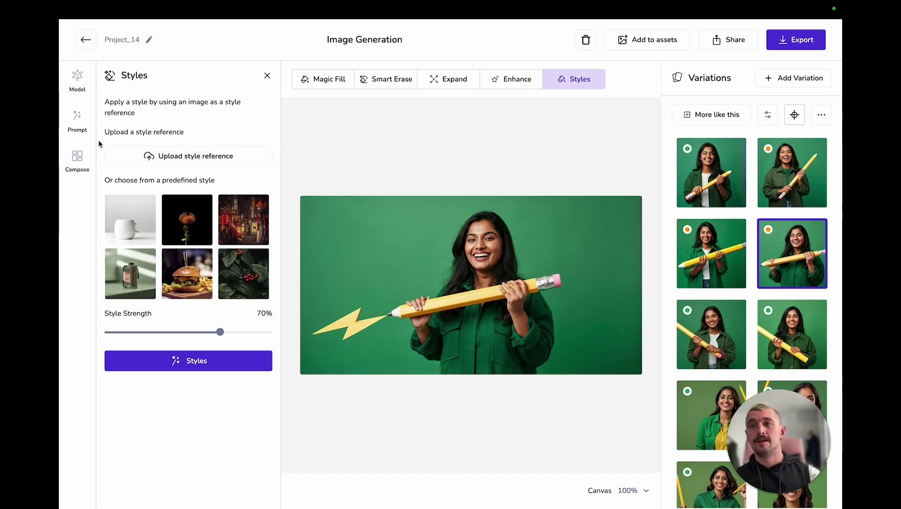
# Step: In Compose, centre the coffee cup product and raise Relight from 50% to 75%
pyautogui.click(78, 160)
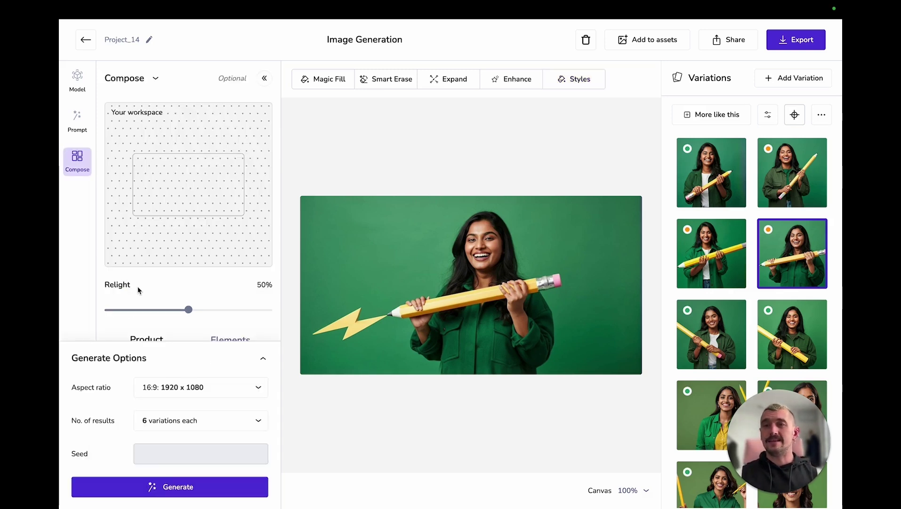
pyautogui.scroll(-5, 139, 290)
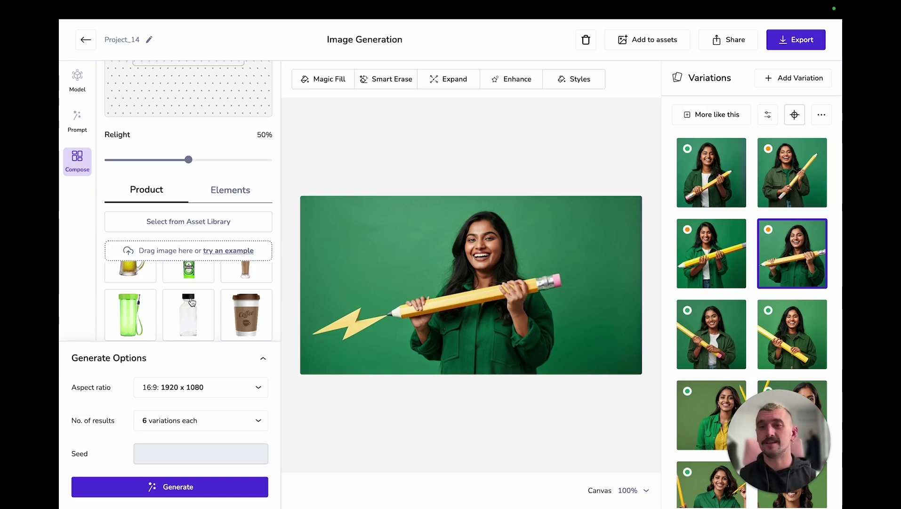
pyautogui.scroll(1, 193, 302)
pyautogui.scroll(-1, 200, 302)
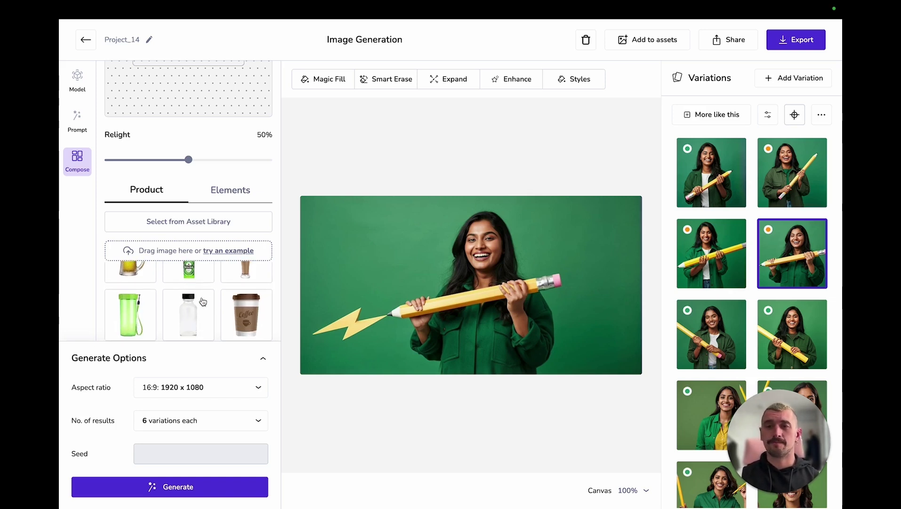
pyautogui.click(240, 322)
pyautogui.scroll(1, 226, 221)
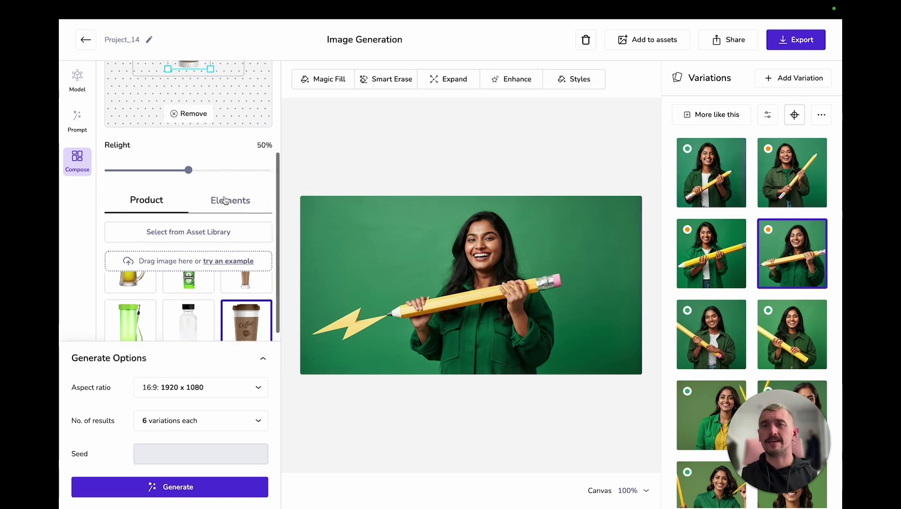
pyautogui.scroll(2, 225, 200)
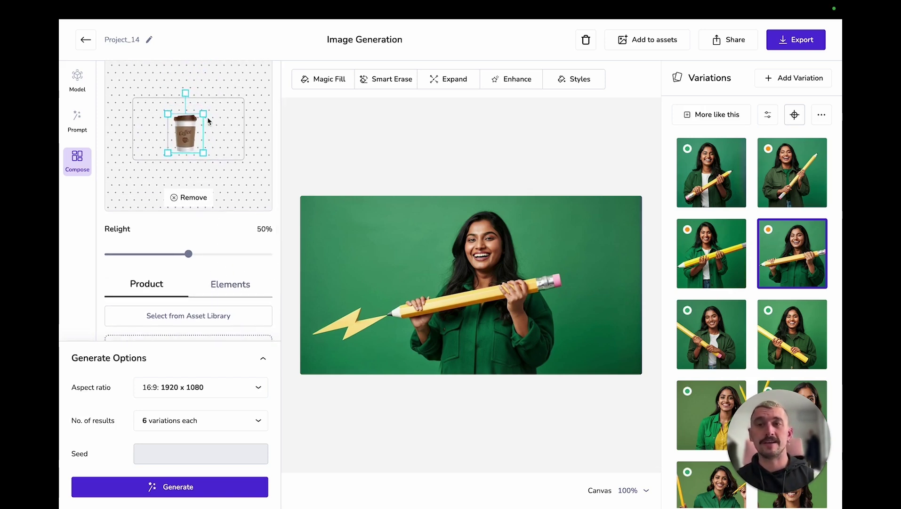
pyautogui.moveTo(187, 139); pyautogui.dragTo(193, 133)
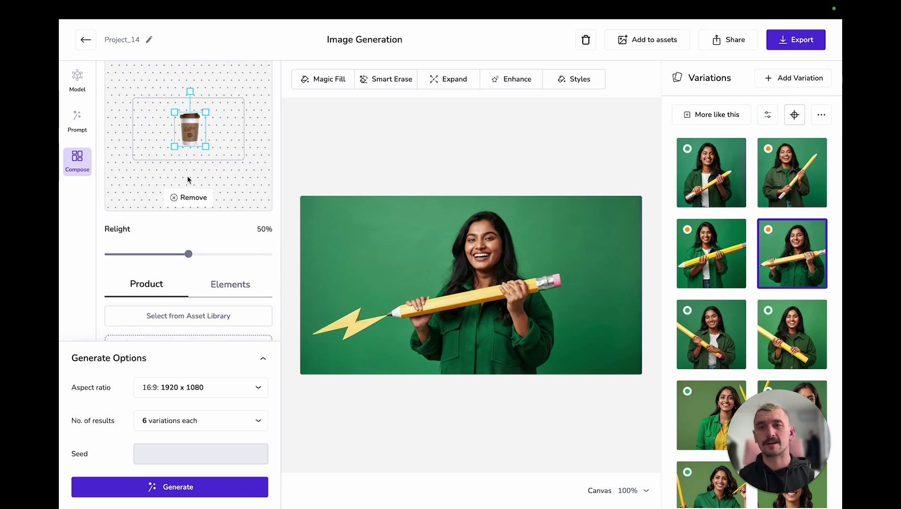
pyautogui.moveTo(188, 254); pyautogui.dragTo(230, 260)
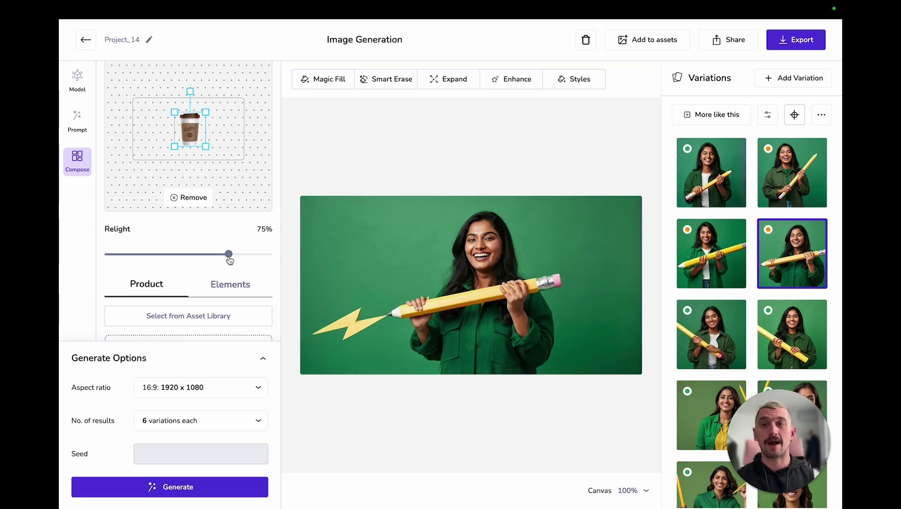
# Step: Clear the negative prompt and write the wooden café counter prompt ending 'f/8.4 lens 85mm'
pyautogui.click(73, 120)
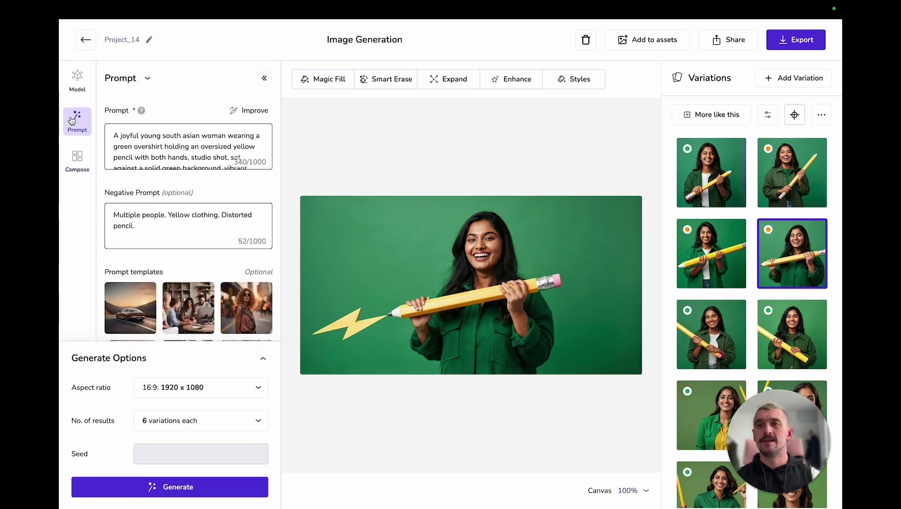
pyautogui.tripleClick(124, 225)
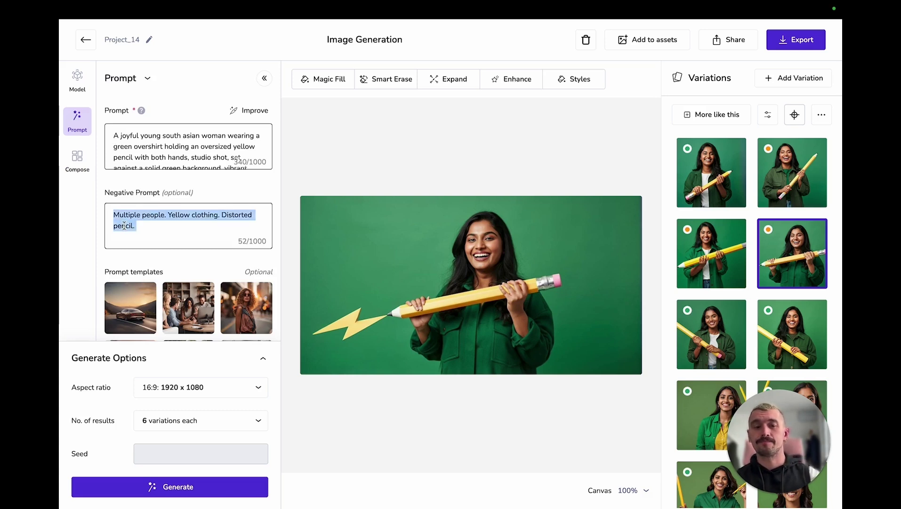
pyautogui.press('BackSpace')
pyautogui.moveTo(113, 135); pyautogui.dragTo(268, 188)
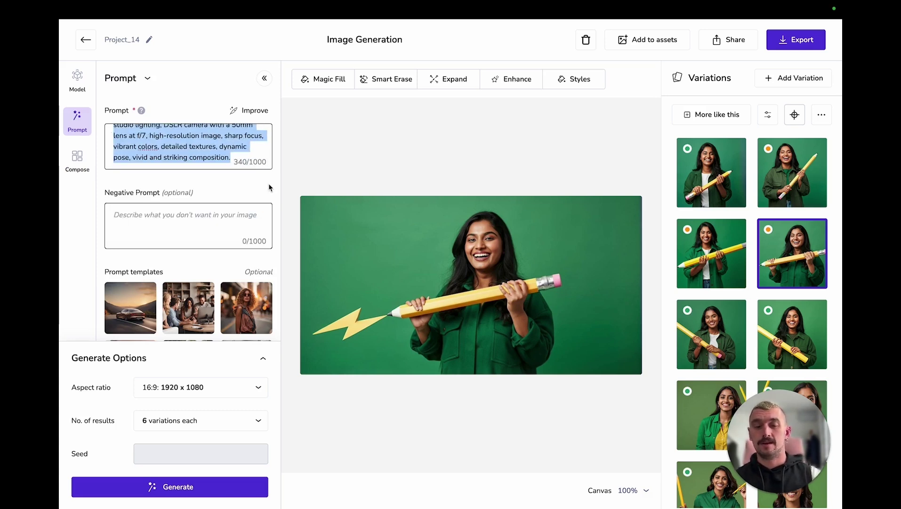
pyautogui.write('Photograp')
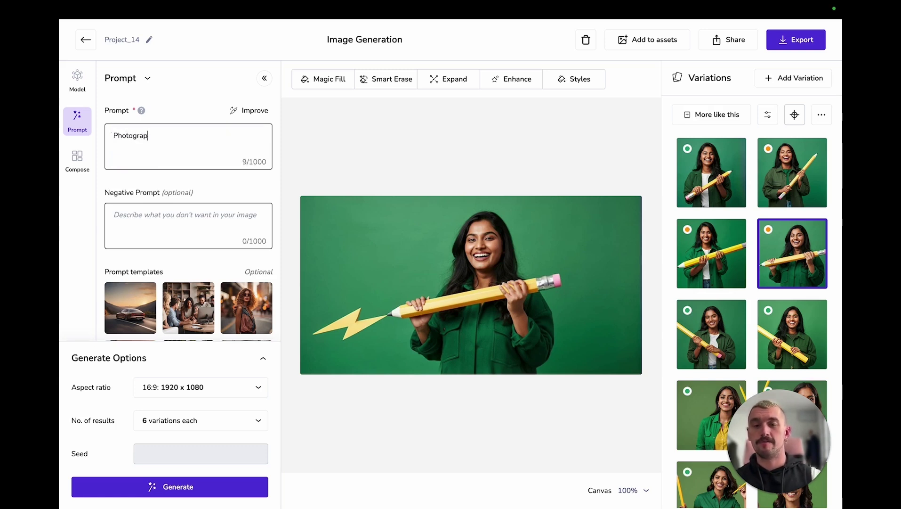
pyautogui.write('h of asset')
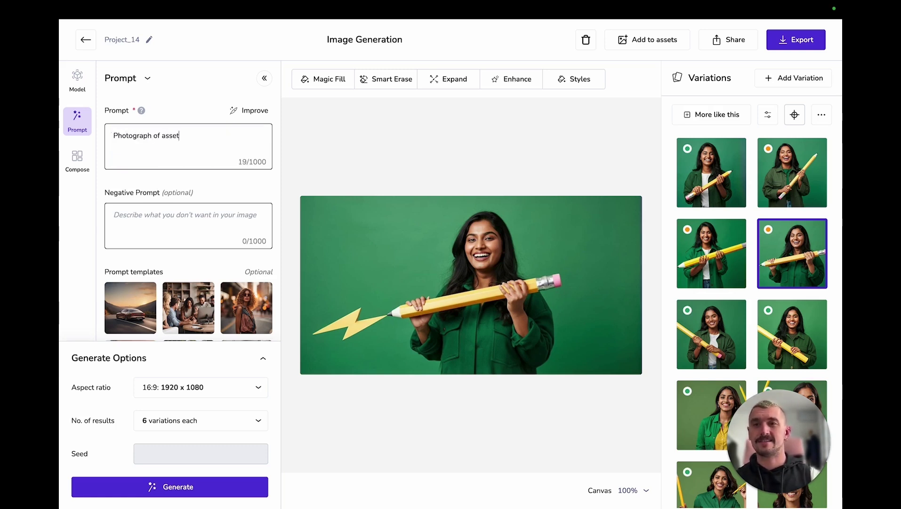
pyautogui.write(' sitting on')
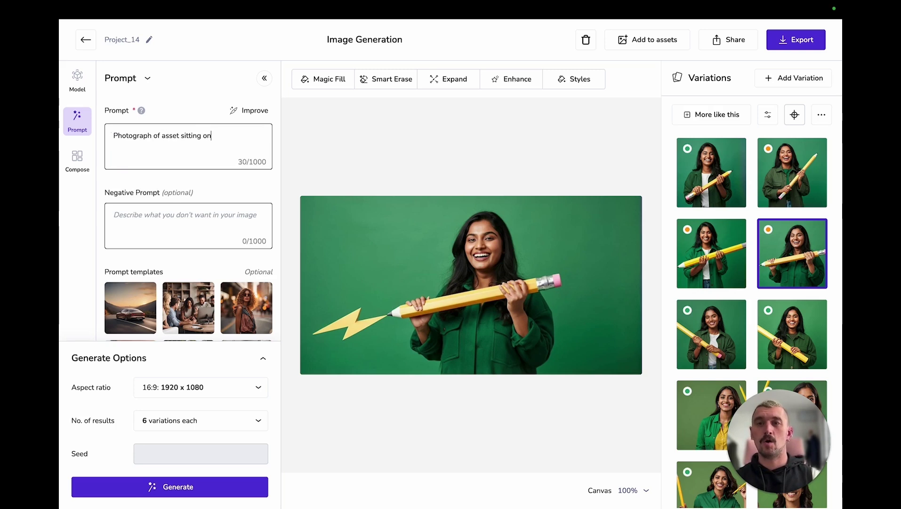
pyautogui.write(' a wooden ')
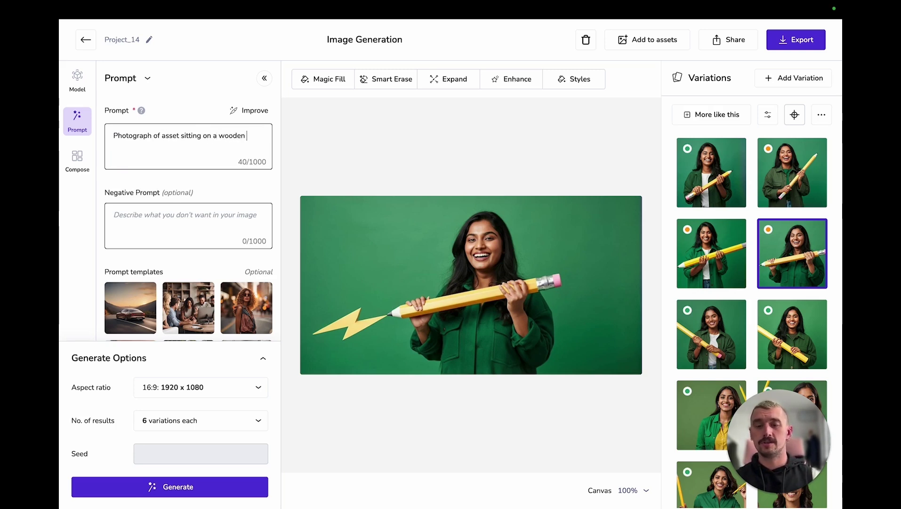
pyautogui.write('coffee ')
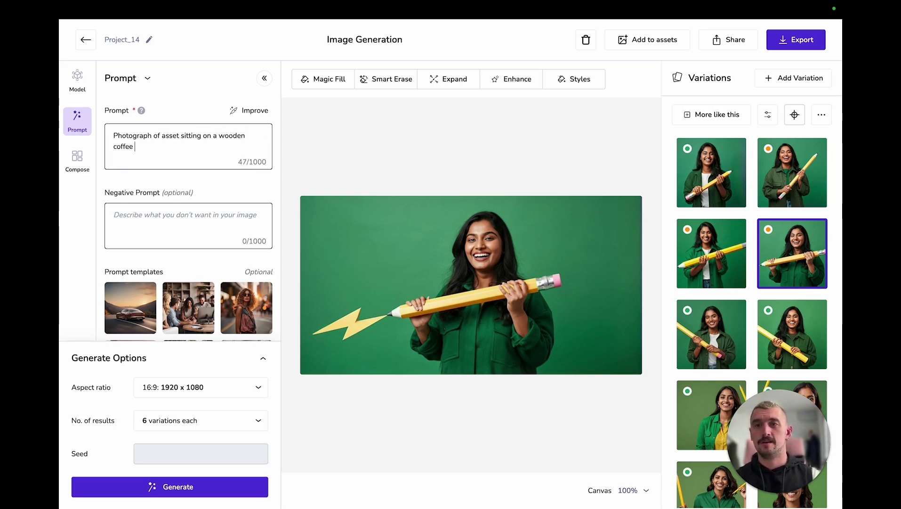
pyautogui.write('shop count')
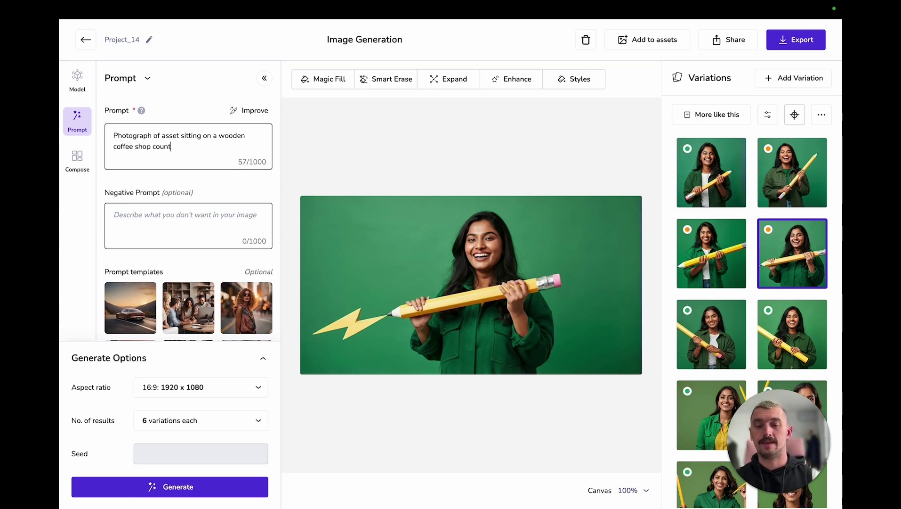
pyautogui.write('er. B')
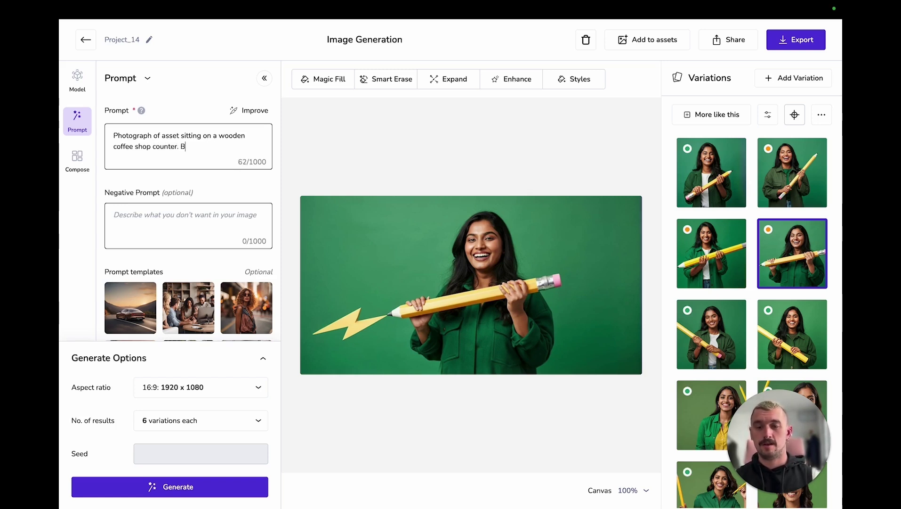
pyautogui.write('rightly lit')
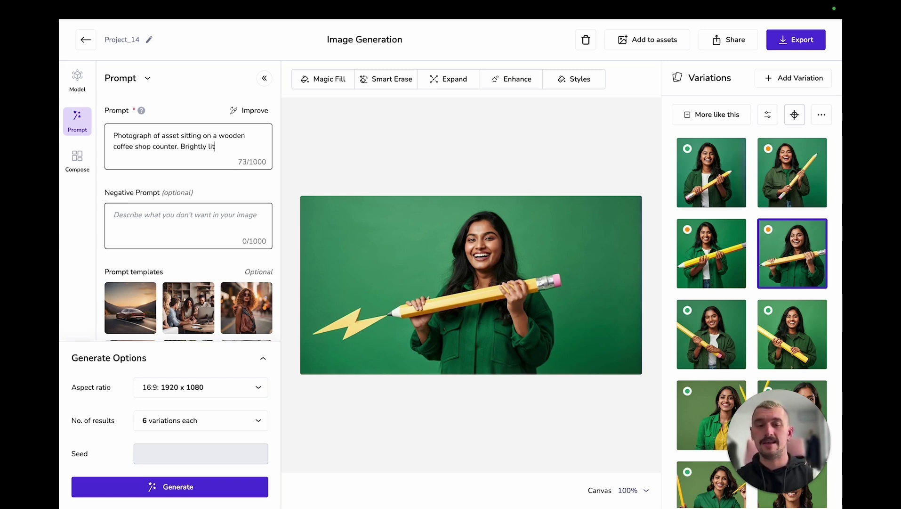
pyautogui.write(', ')
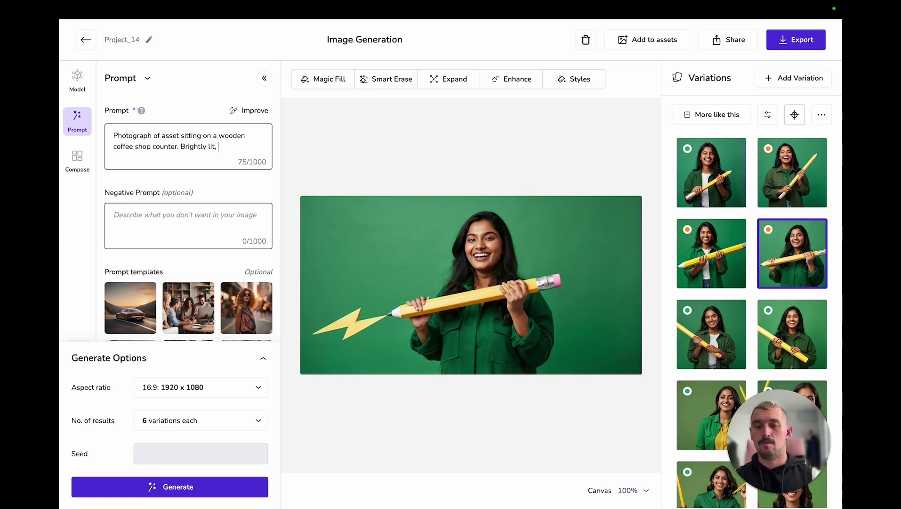
pyautogui.write('white shelves')
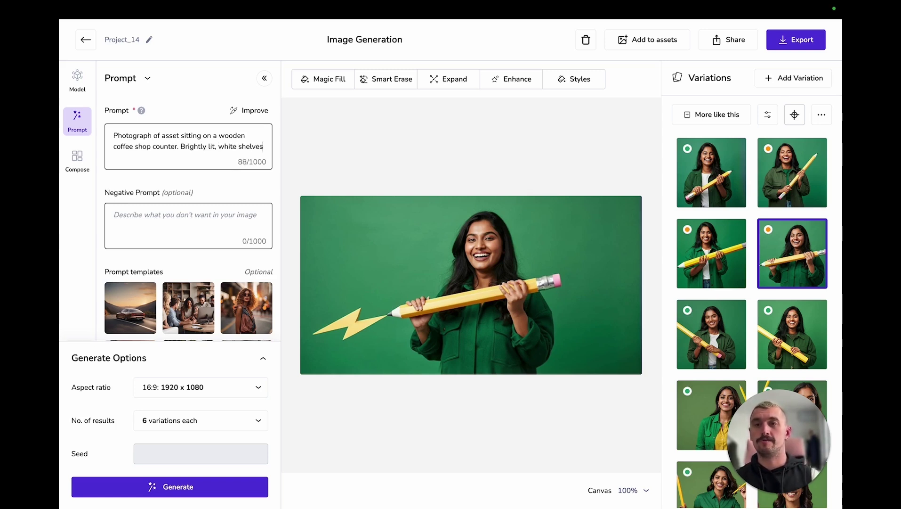
pyautogui.write(' with verd')
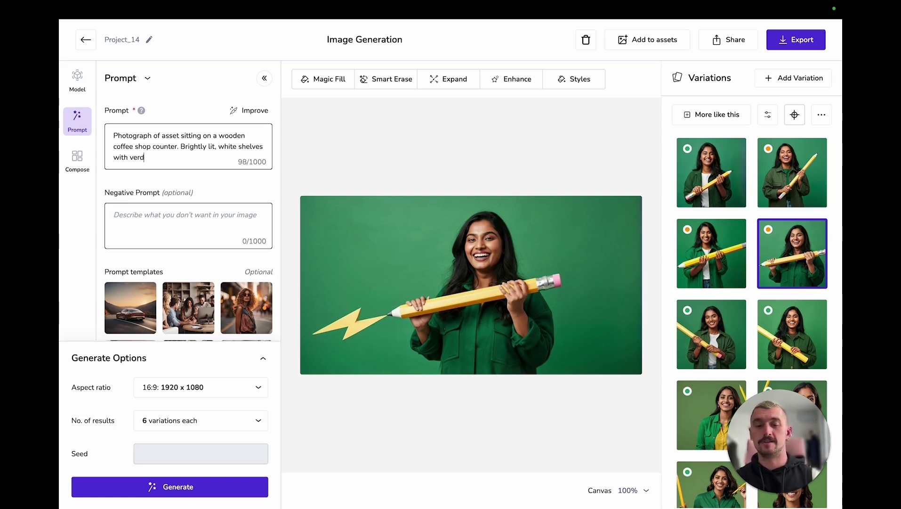
pyautogui.write('ant green pla')
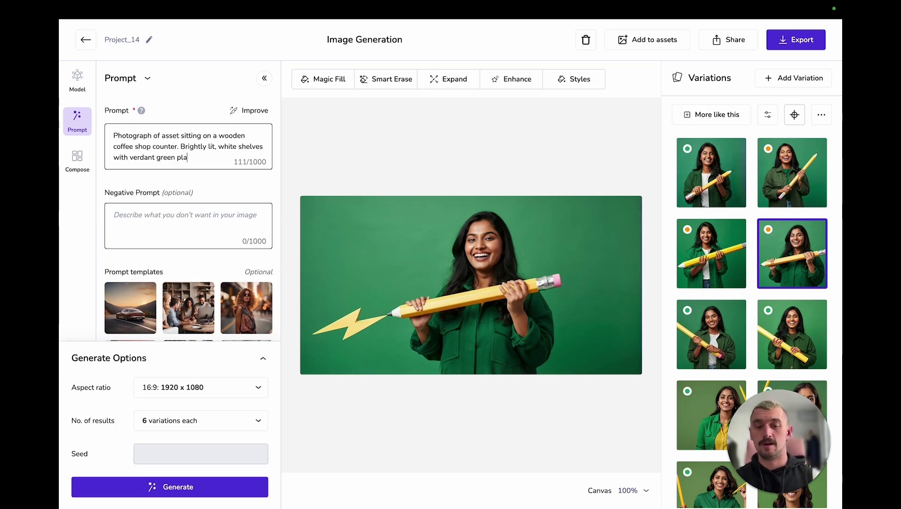
pyautogui.write('nts in back')
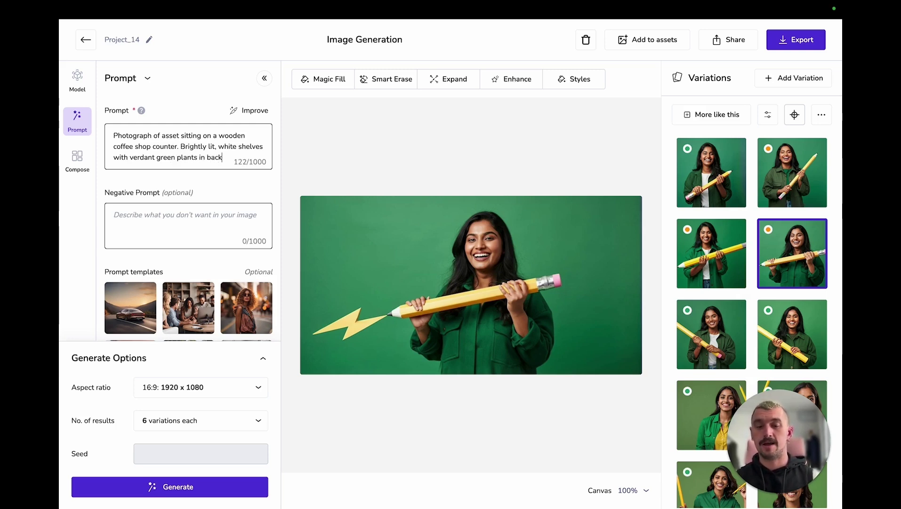
pyautogui.write('ground.')
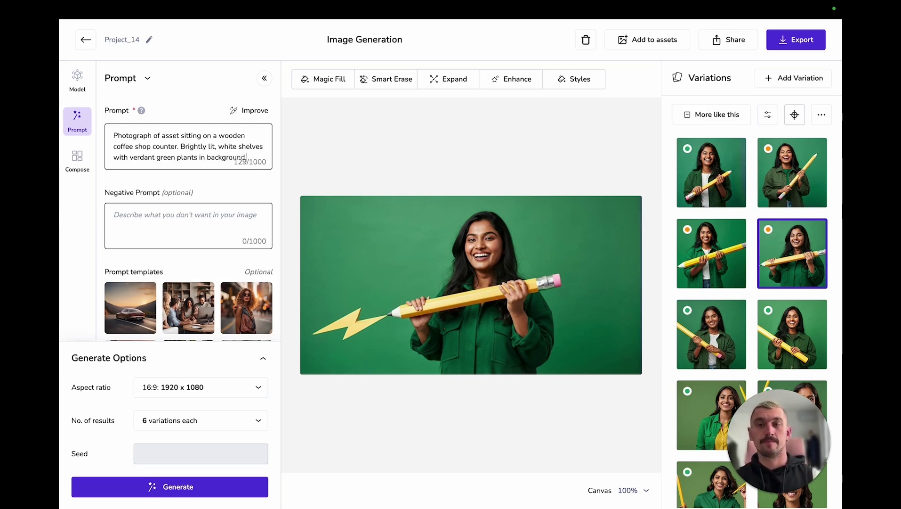
pyautogui.write(' For')
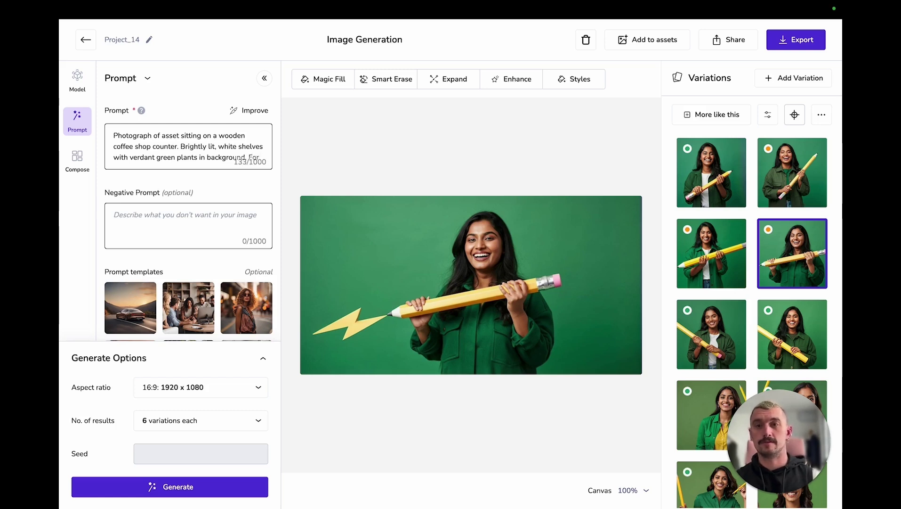
pyautogui.write('eground ')
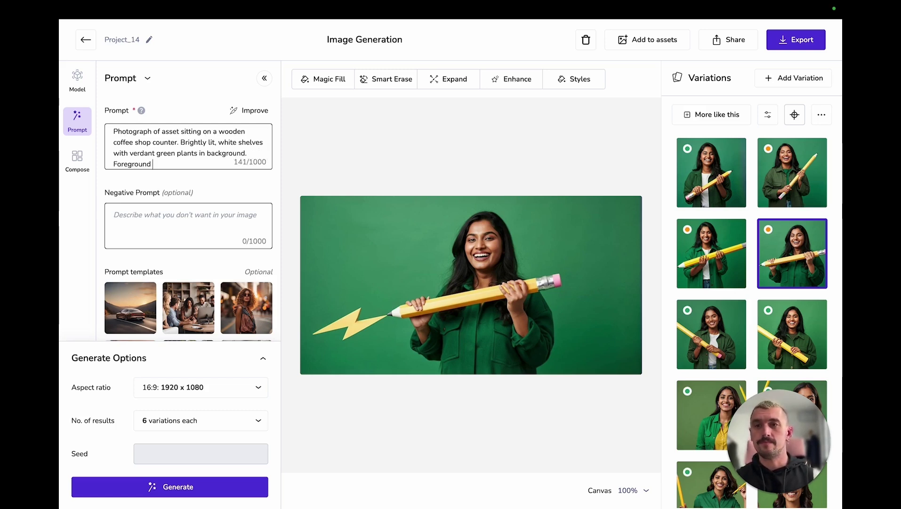
pyautogui.write('sharp an')
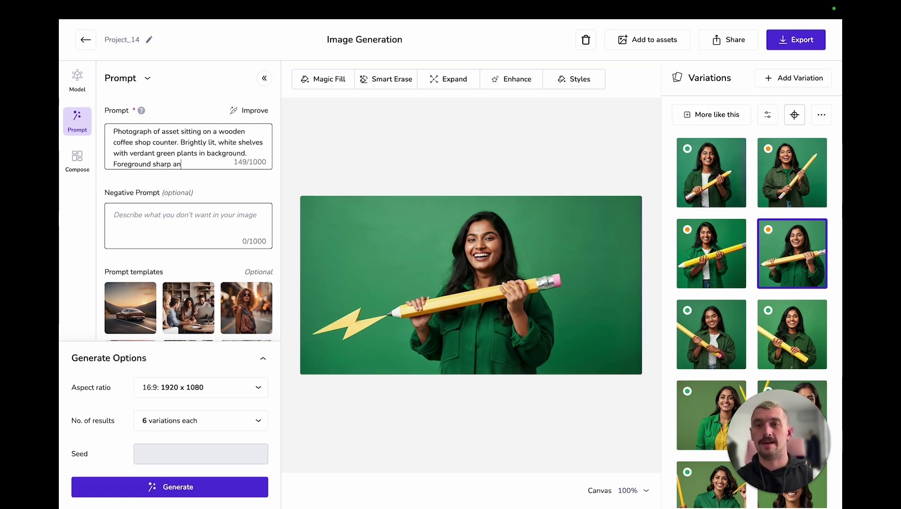
pyautogui.write('d in focus, ')
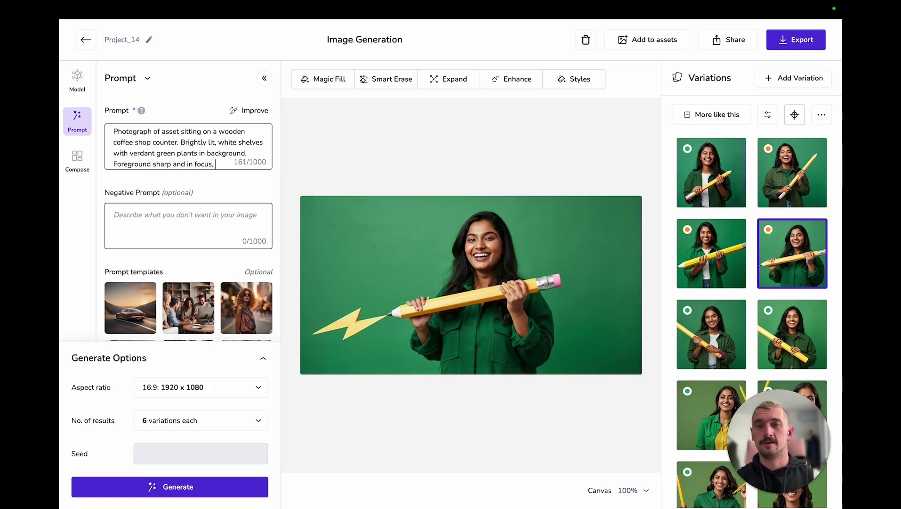
pyautogui.write('background b')
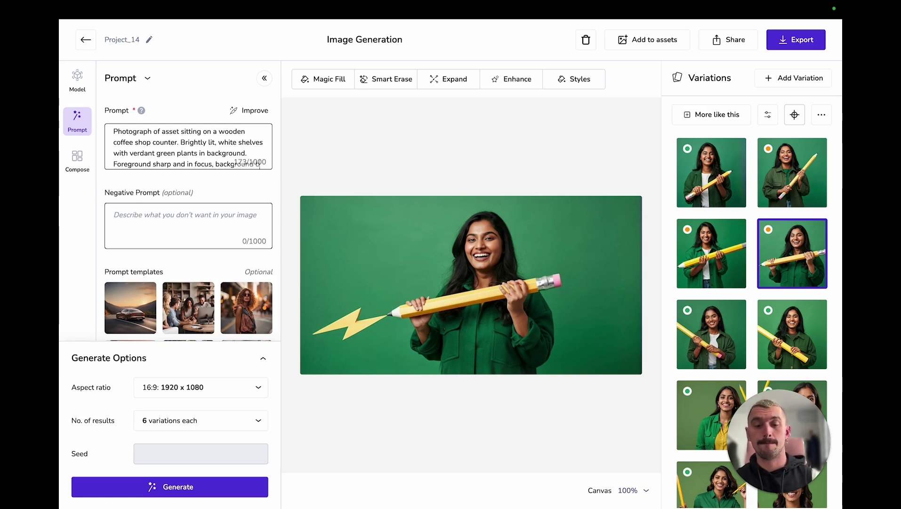
pyautogui.write('lurred')
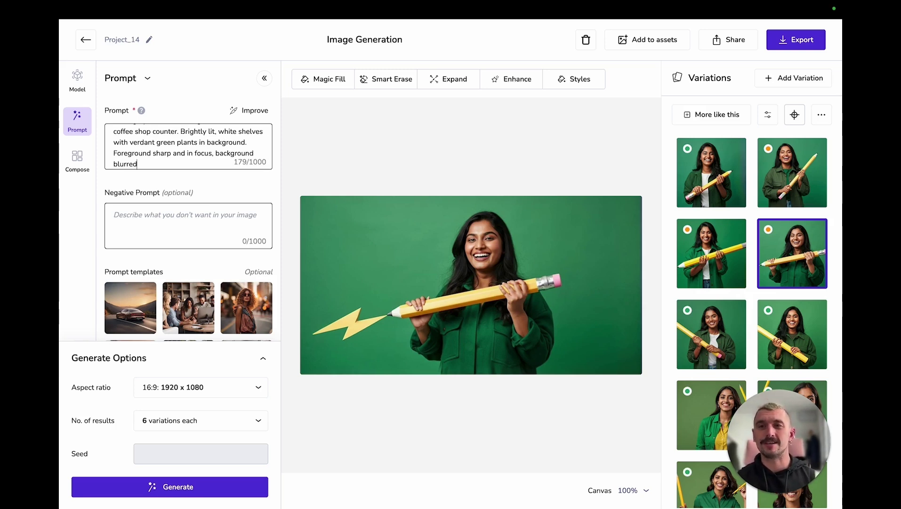
pyautogui.write('.')
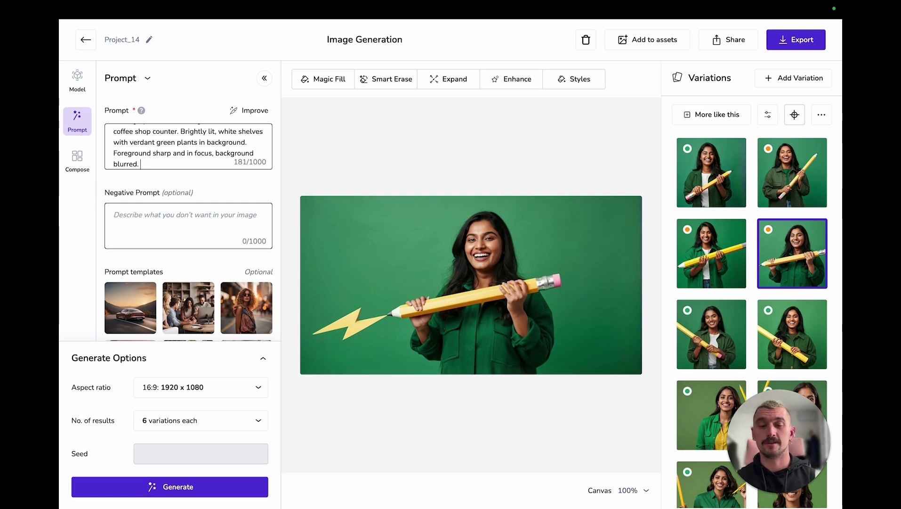
pyautogui.write('f')
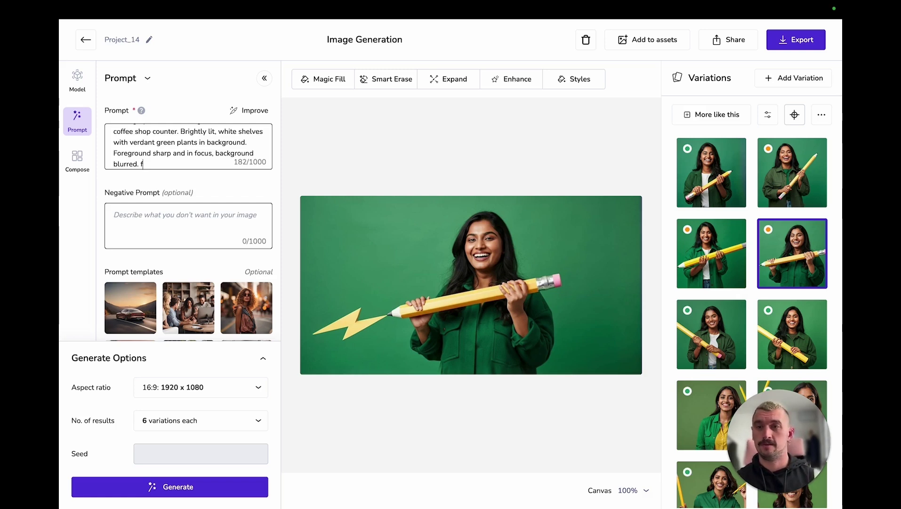
pyautogui.write('/8.4')
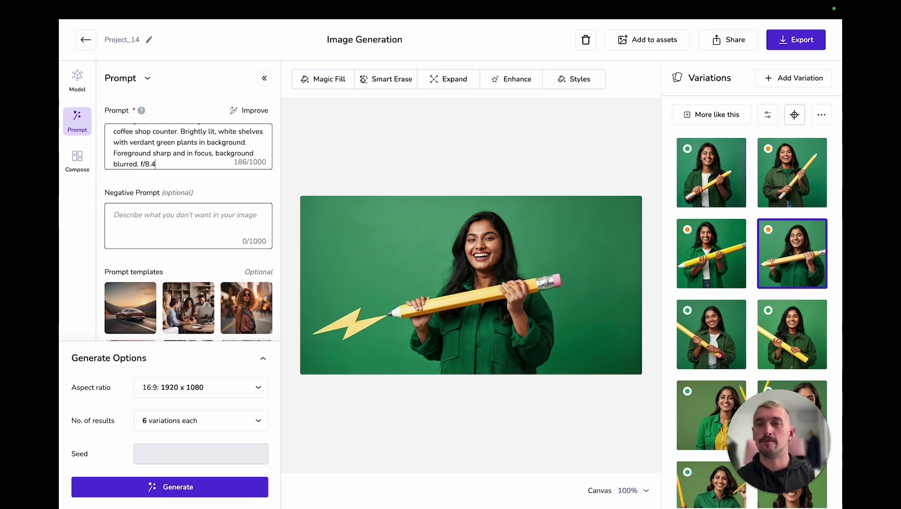
pyautogui.write(' lens')
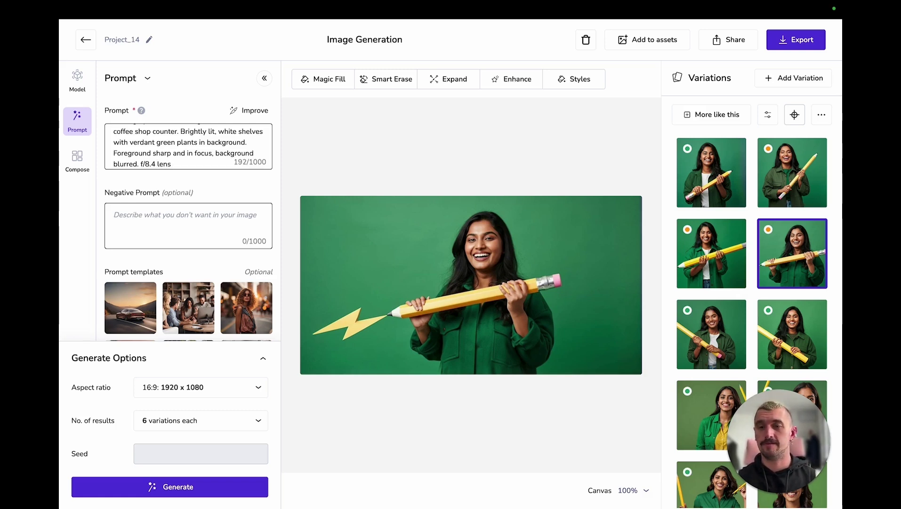
pyautogui.write('85')
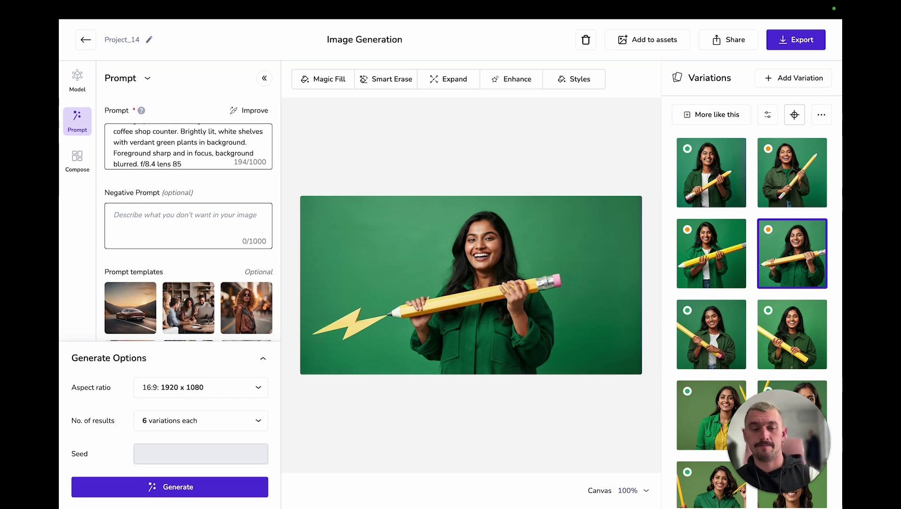
pyautogui.write('mm')
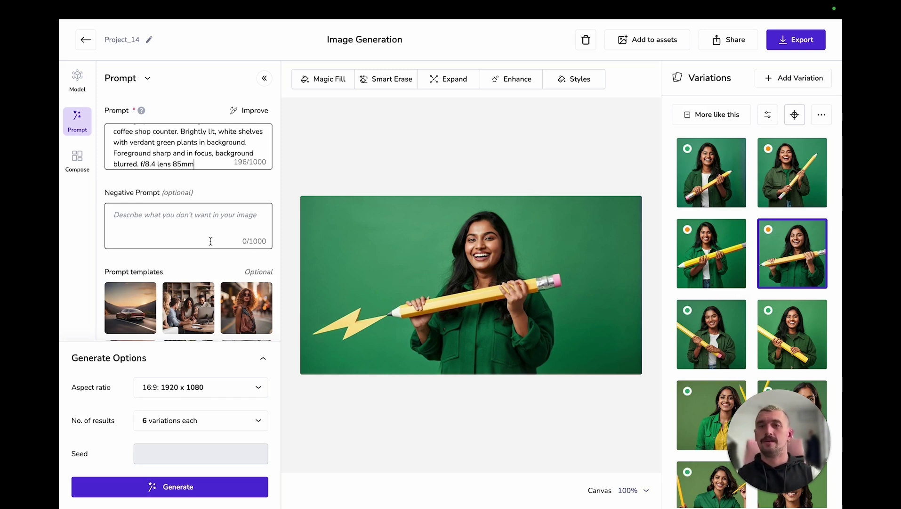
pyautogui.scroll(-1, 211, 240)
# Step: Generate the coffee-cup counter variations and preview several, ending on the newest one
pyautogui.click(229, 488)
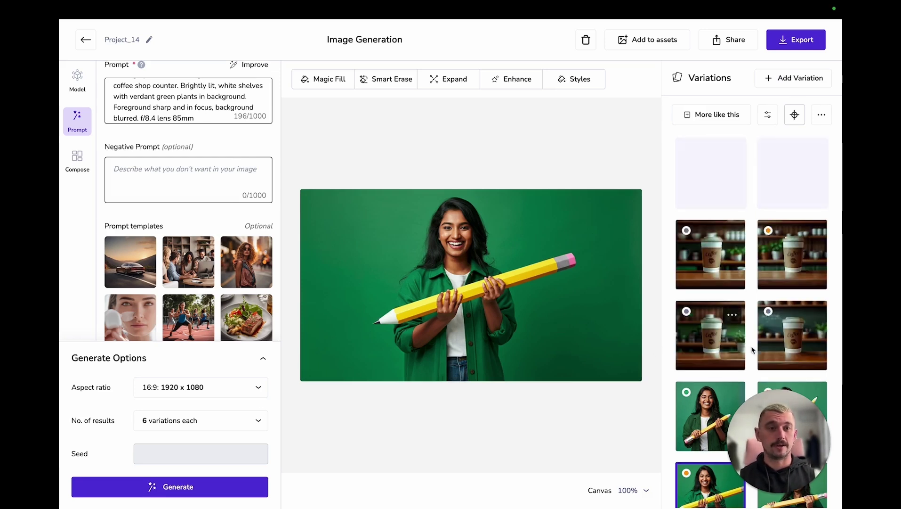
pyautogui.click(795, 348)
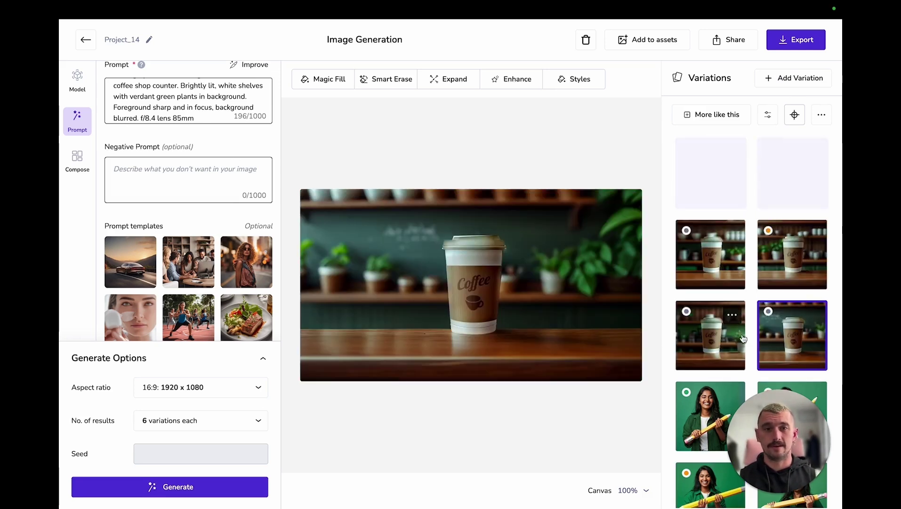
pyautogui.click(725, 337)
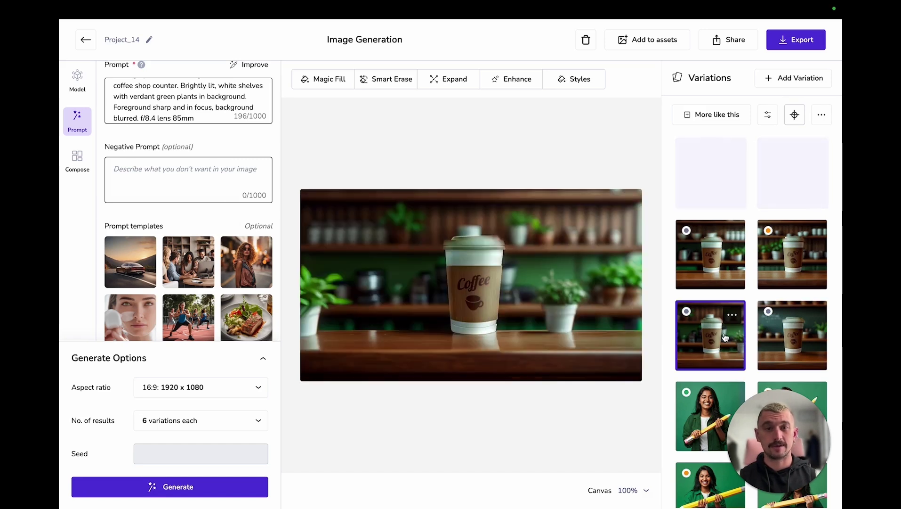
pyautogui.click(791, 339)
pyautogui.click(704, 340)
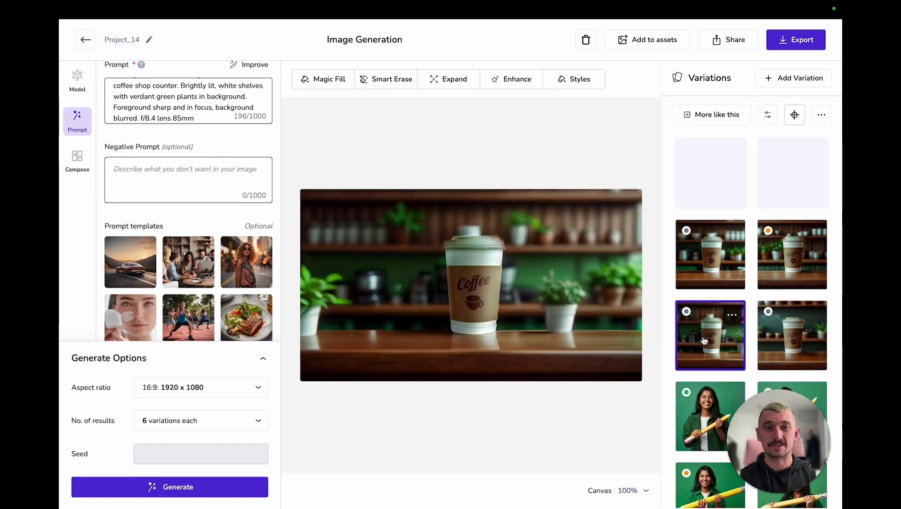
pyautogui.click(786, 270)
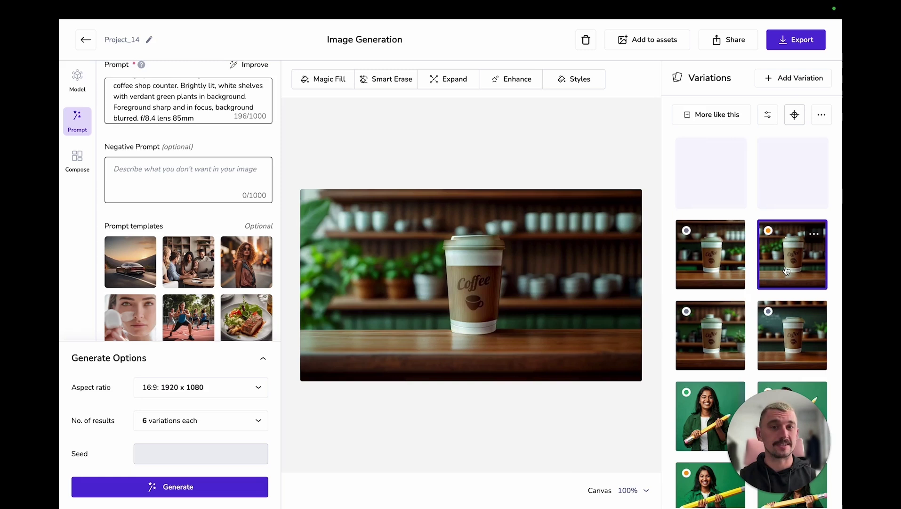
pyautogui.click(738, 272)
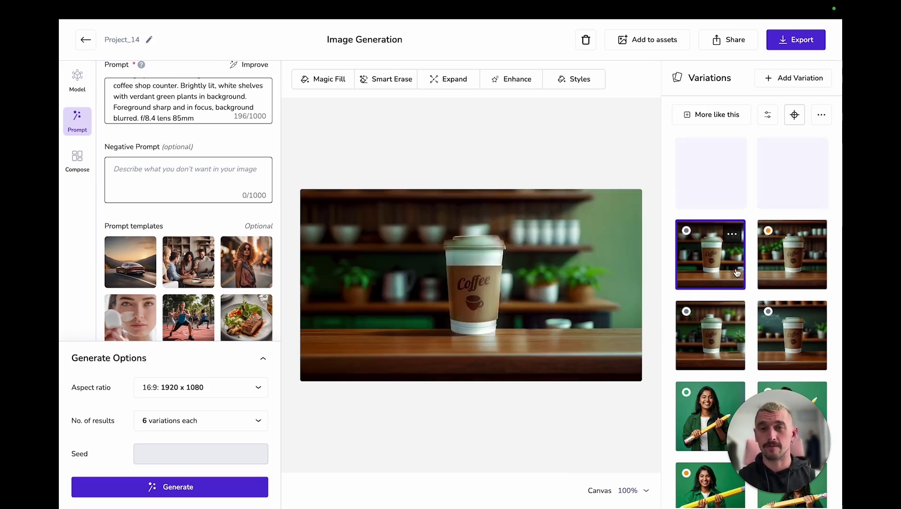
pyautogui.click(803, 203)
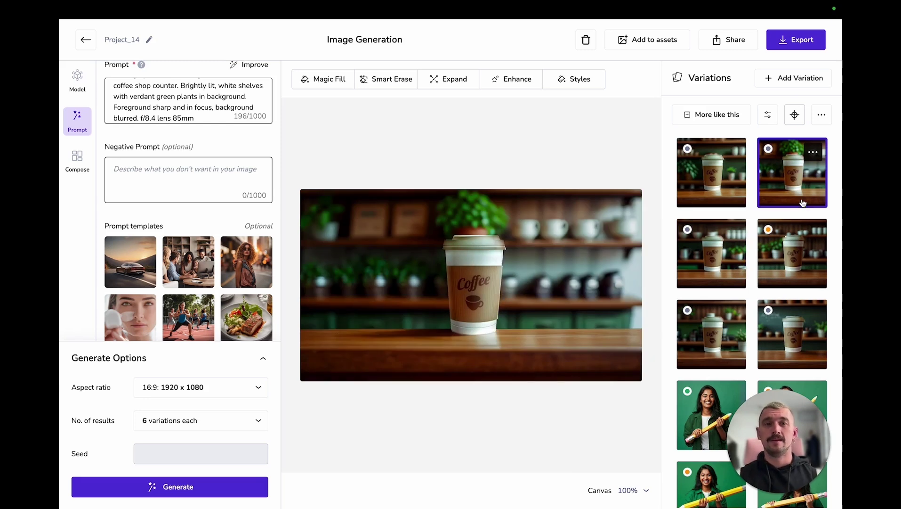